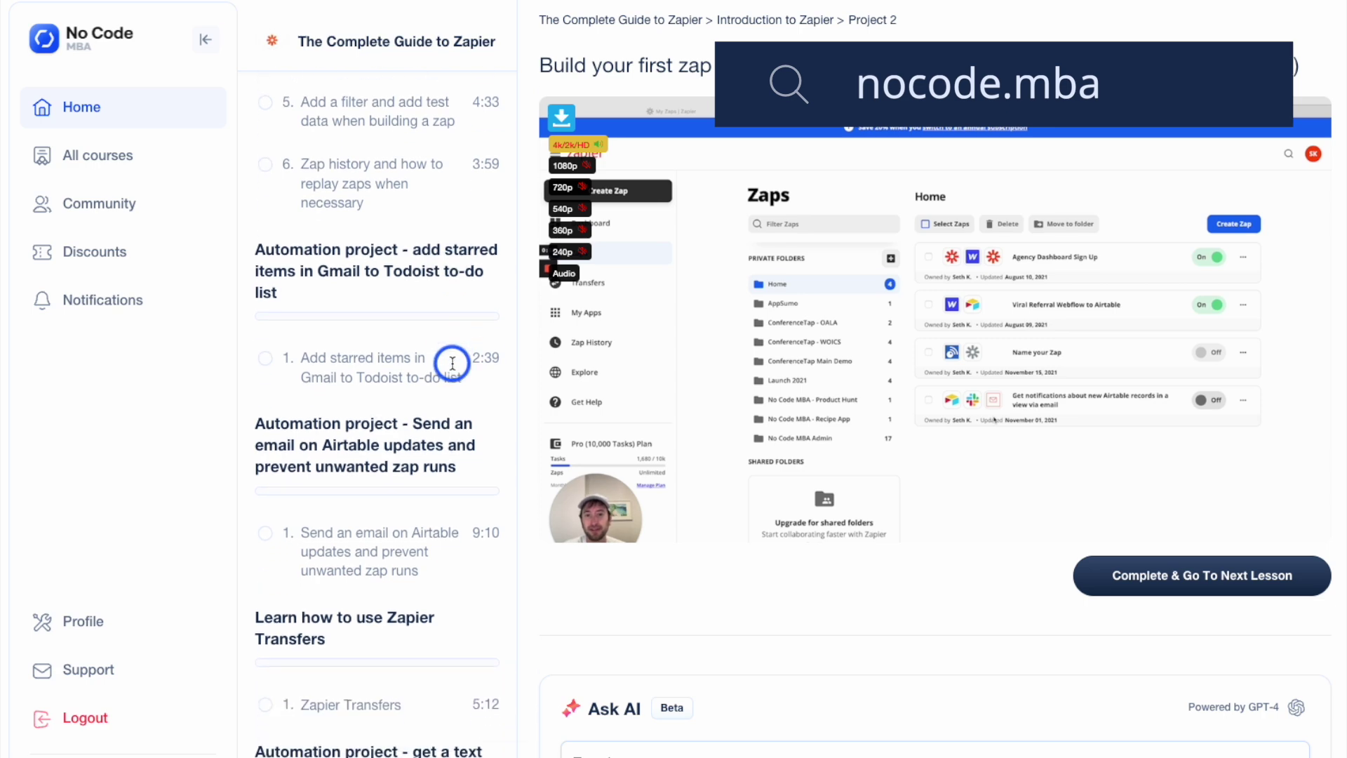
# - Browse the Zapier course's lesson list and the full course catalogue on the No Code MBA site
pyautogui.scroll(-3, 452, 363)
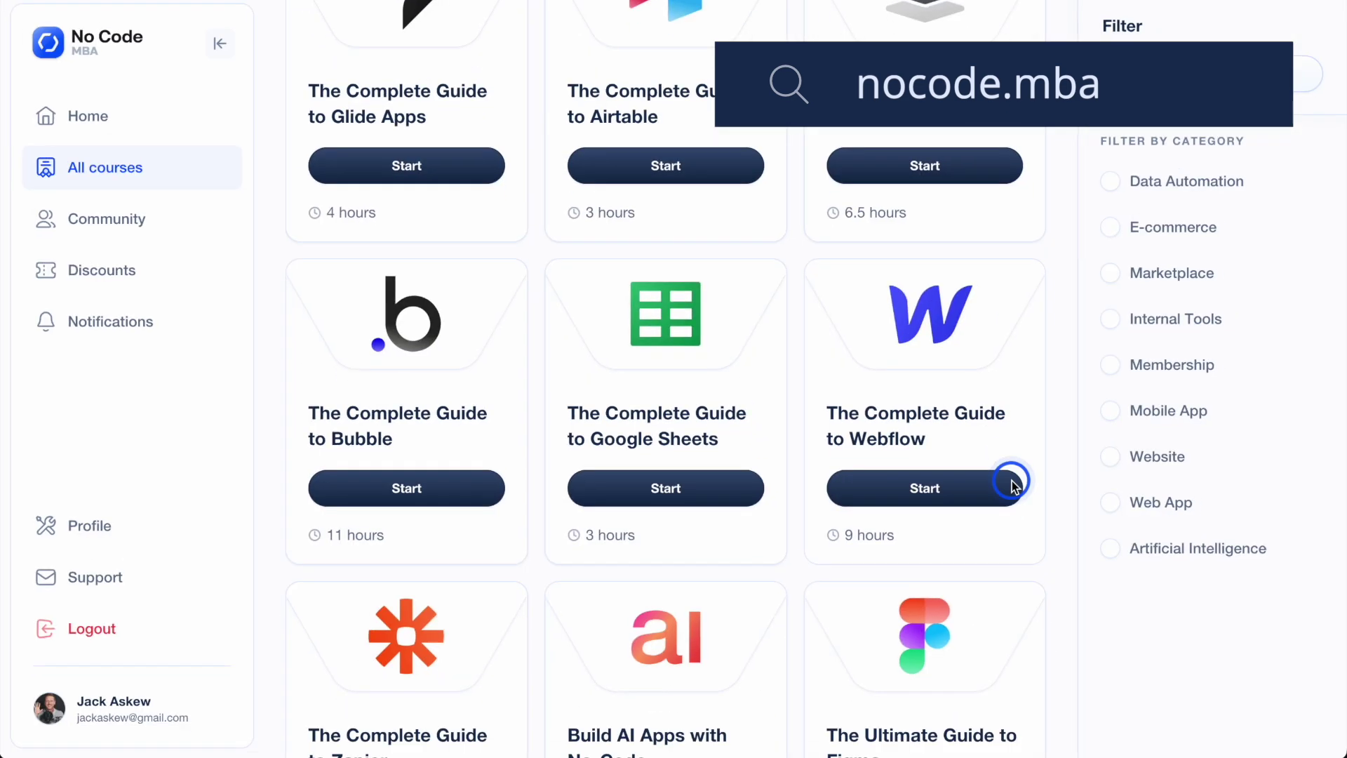
pyautogui.scroll(-3, 1010, 473)
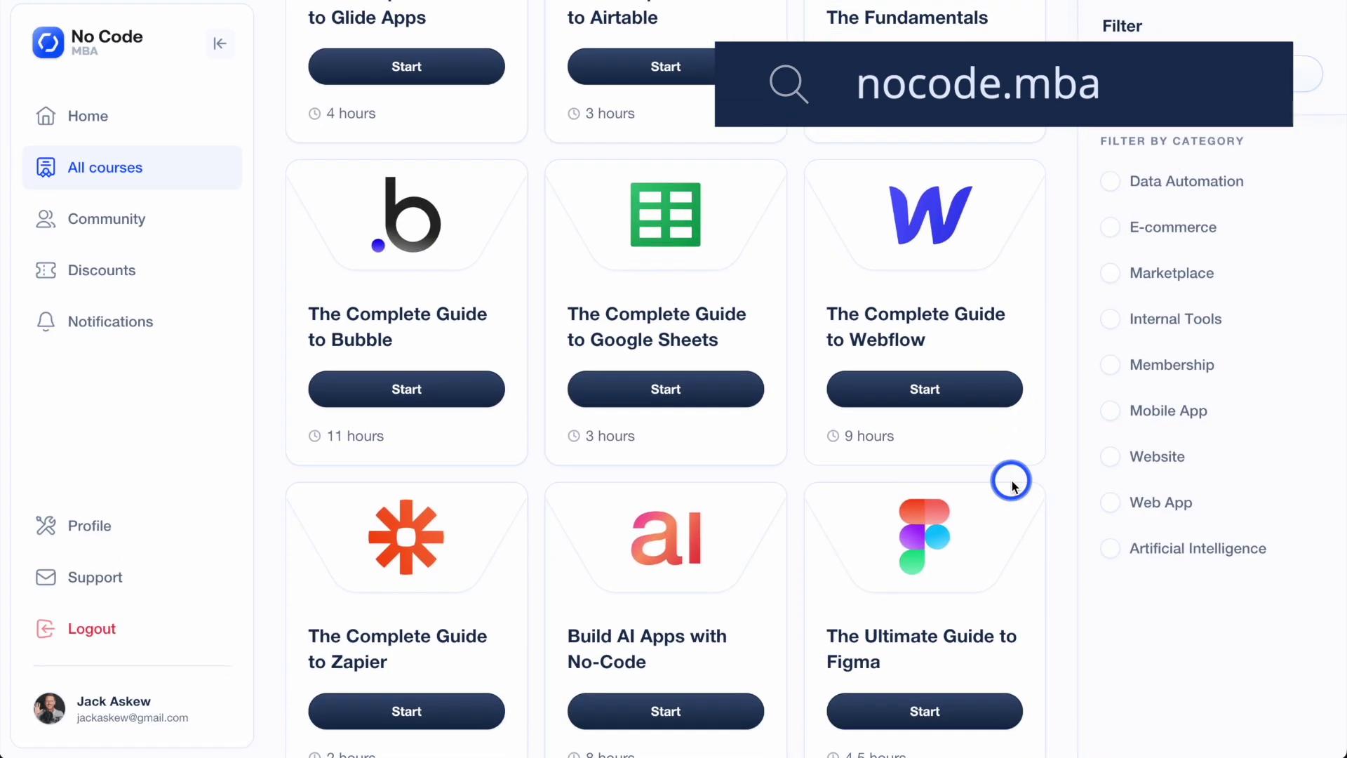
pyautogui.scroll(-5, 1012, 484)
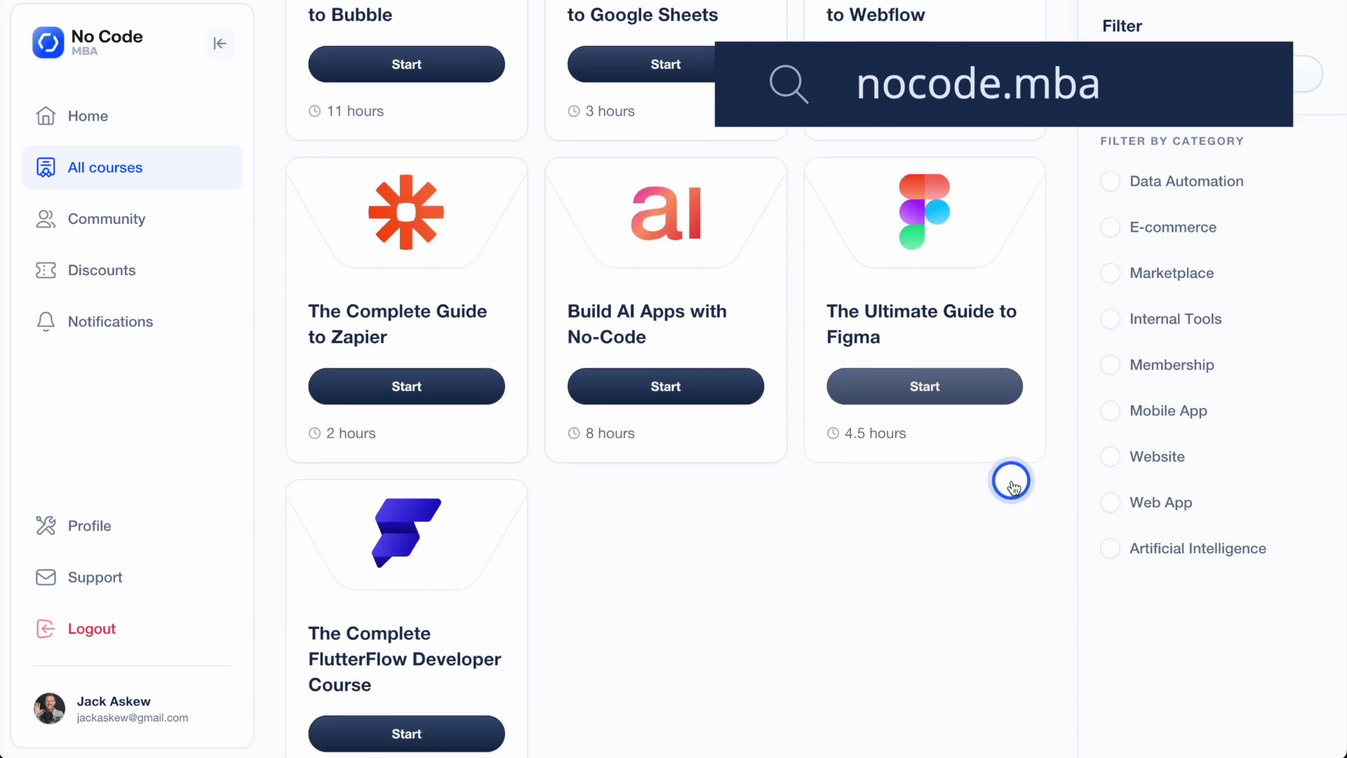
pyautogui.scroll(-2, 1012, 484)
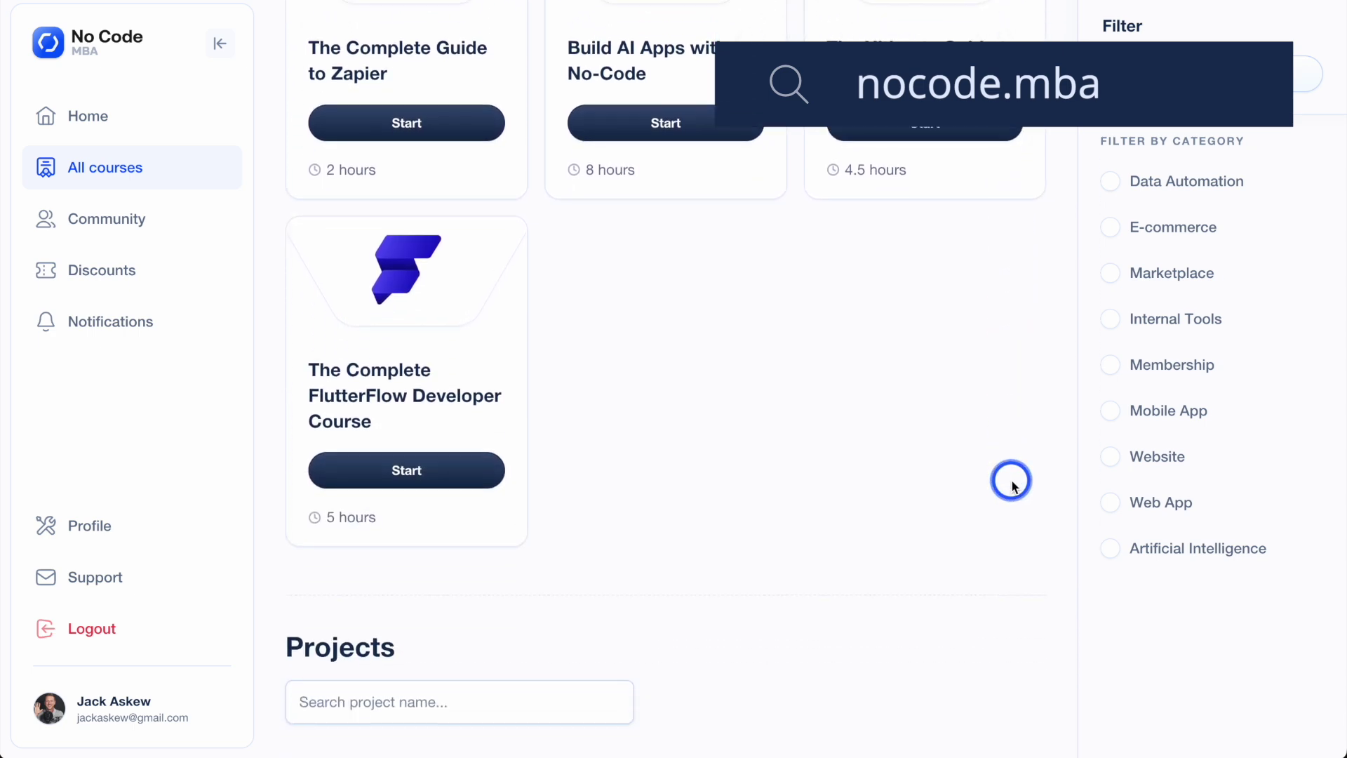
pyautogui.scroll(-4, 1011, 484)
pyautogui.scroll(-10, 1011, 484)
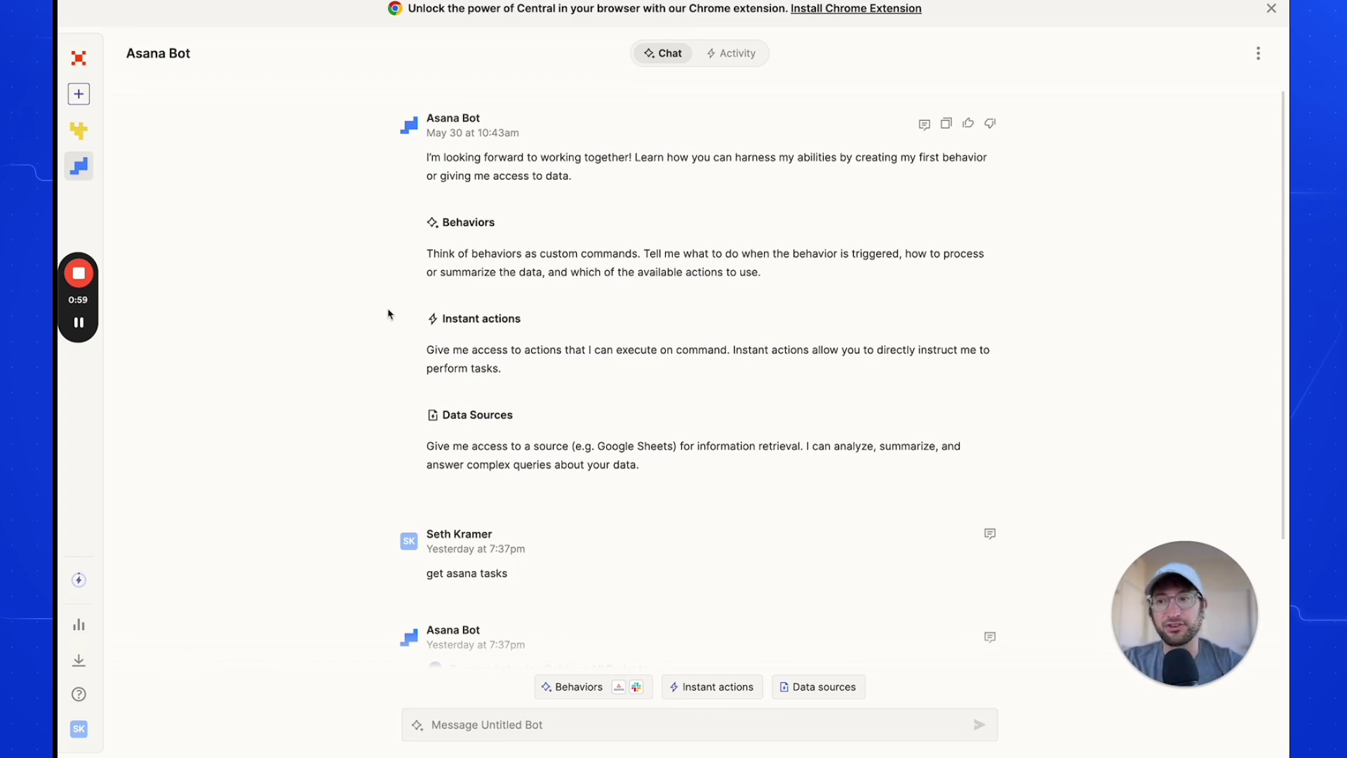
# - Review the Asana Bot's behaviors and the Gmail actions available as instant actions, without adding any
pyautogui.moveTo(105, 165)
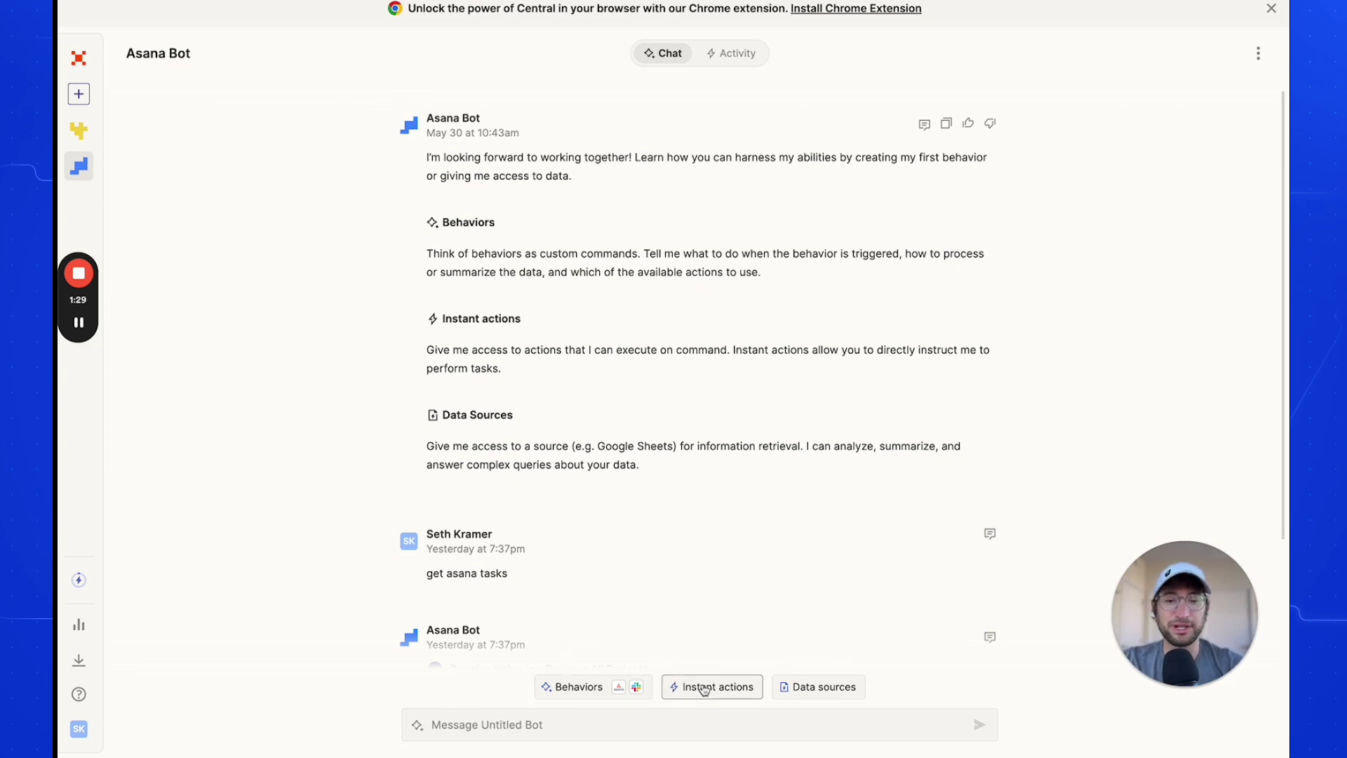
pyautogui.click(609, 694)
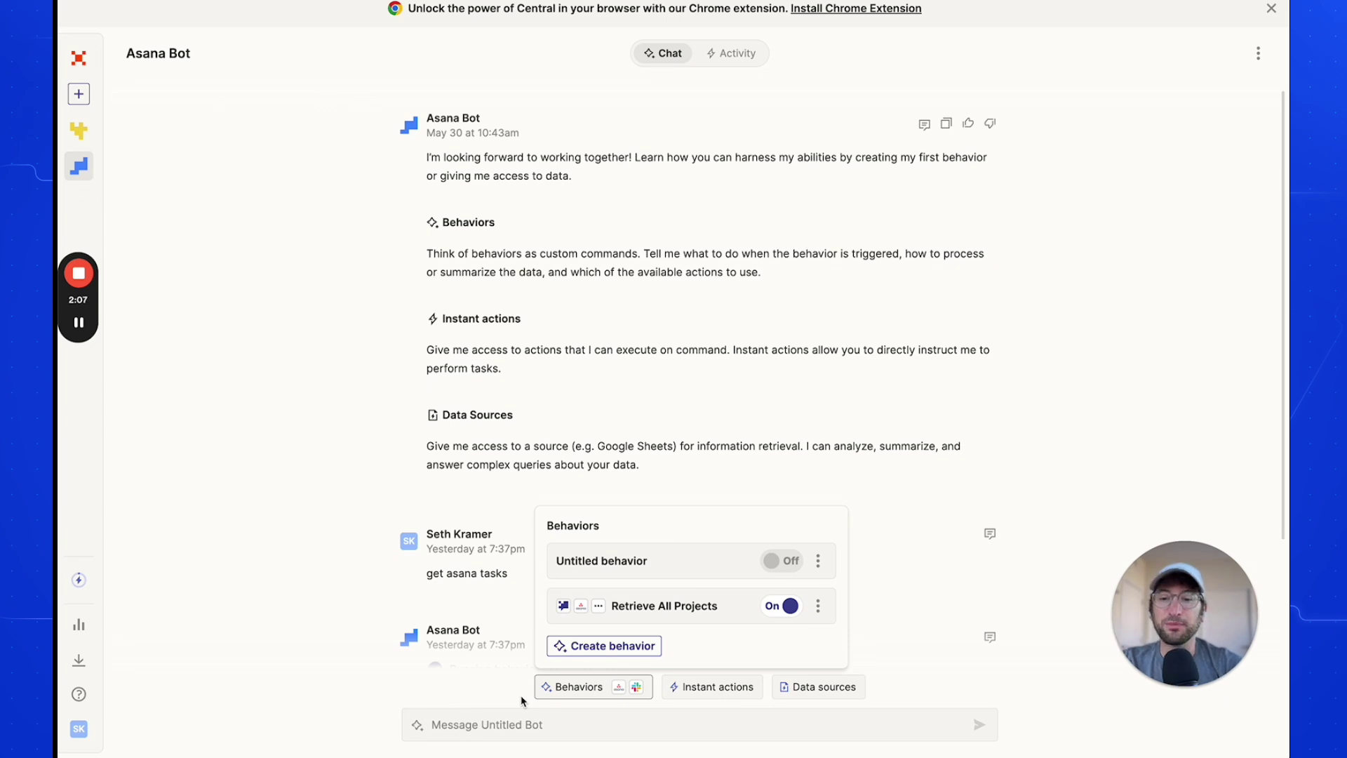
pyautogui.click(685, 695)
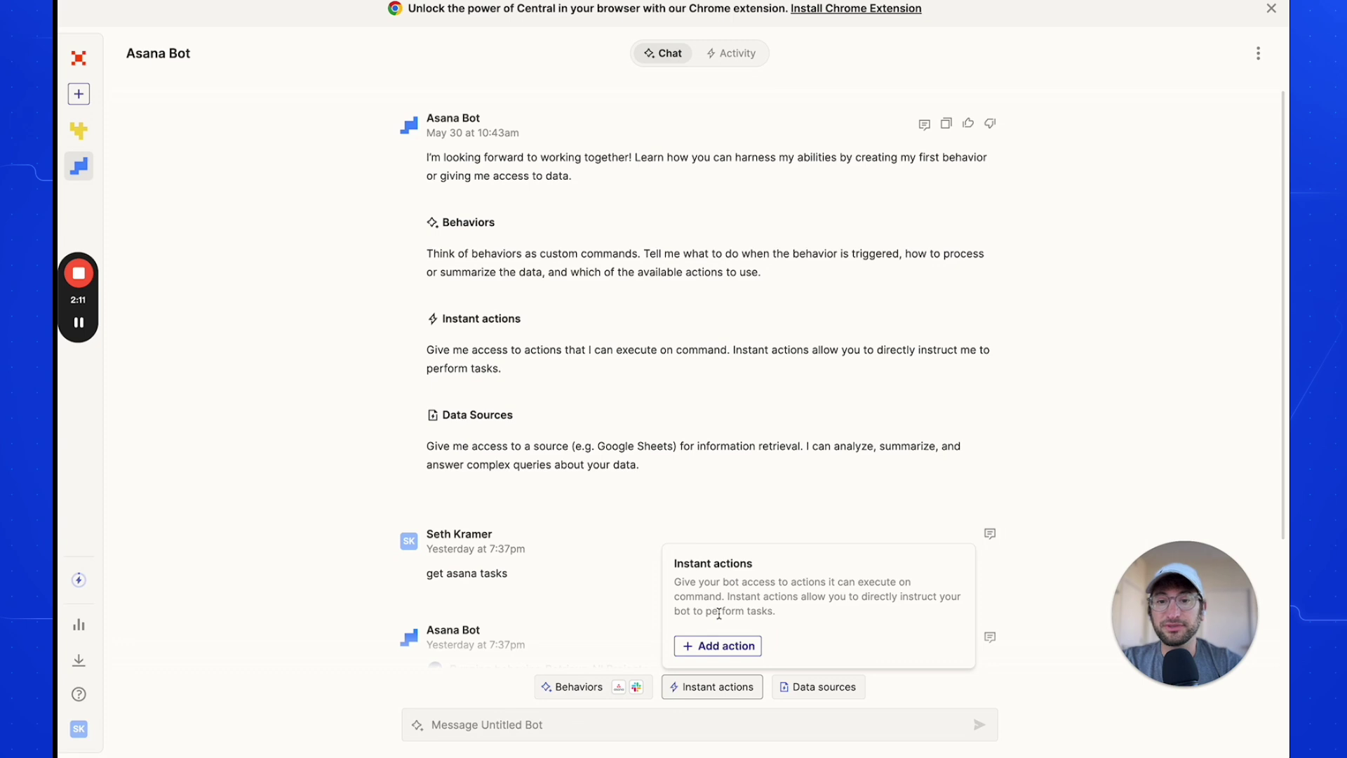
pyautogui.click(713, 651)
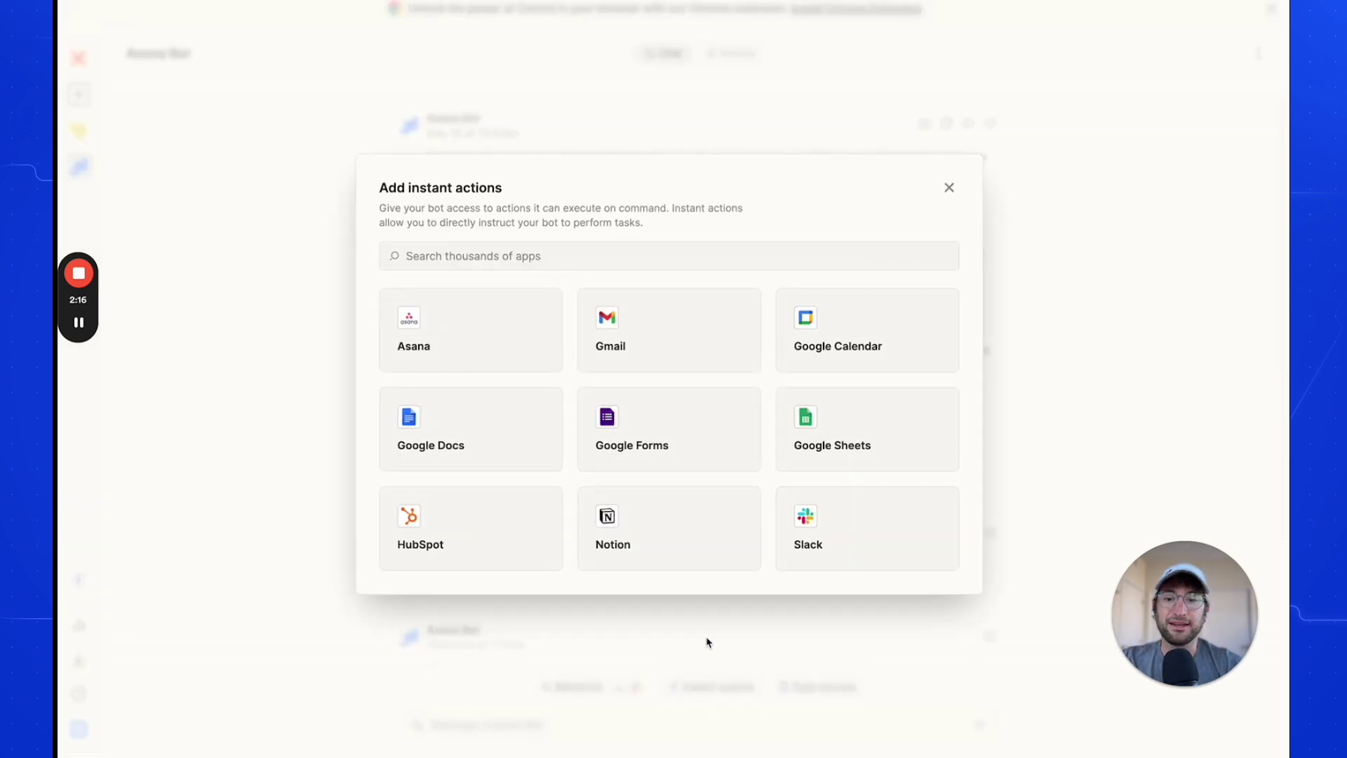
pyautogui.click(609, 340)
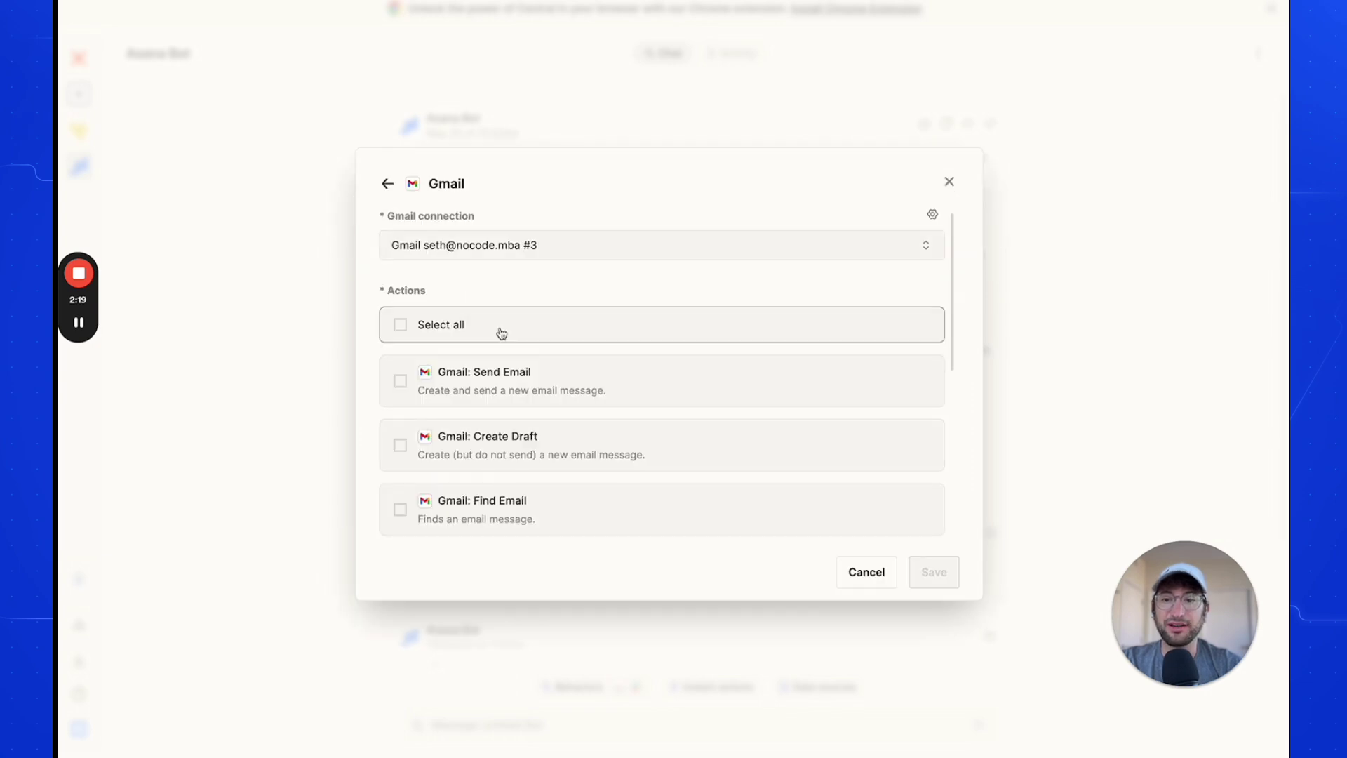
pyautogui.scroll(-1, 501, 332)
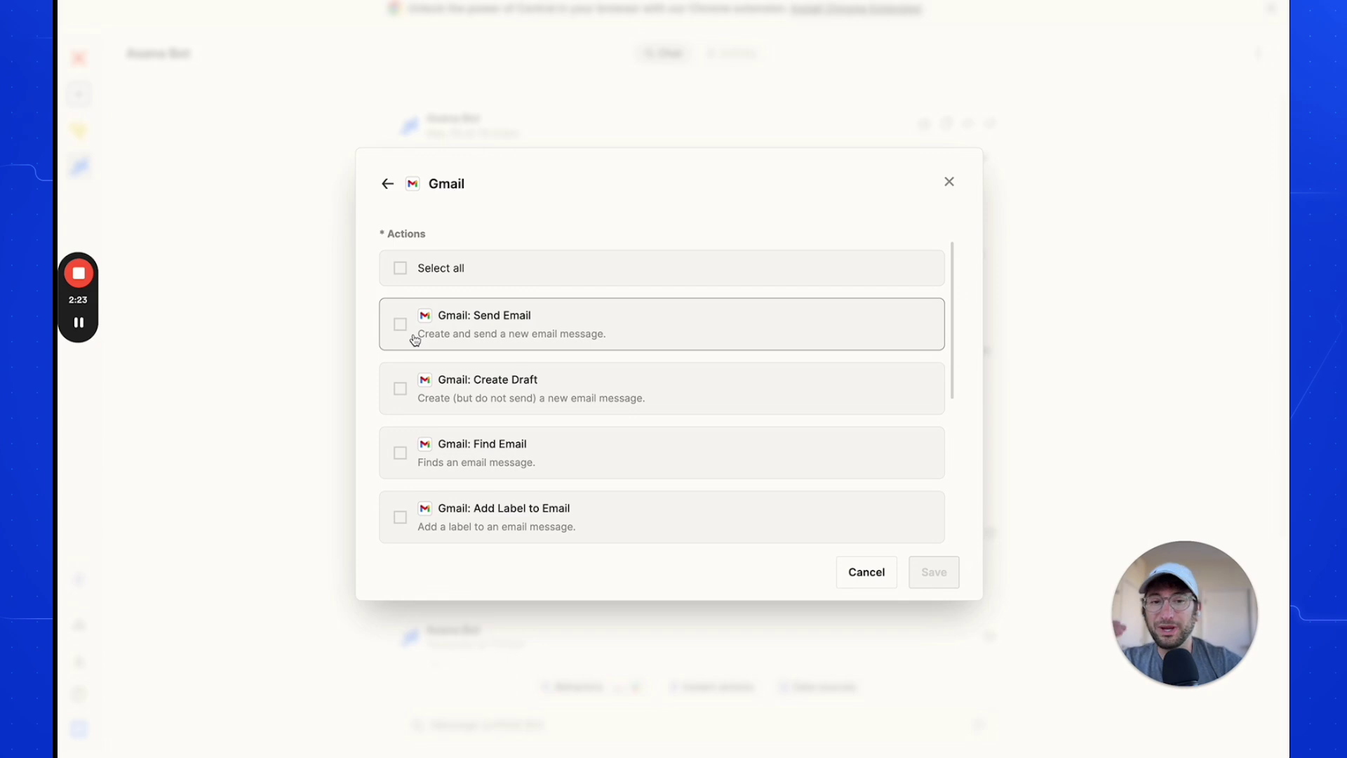
pyautogui.click(948, 184)
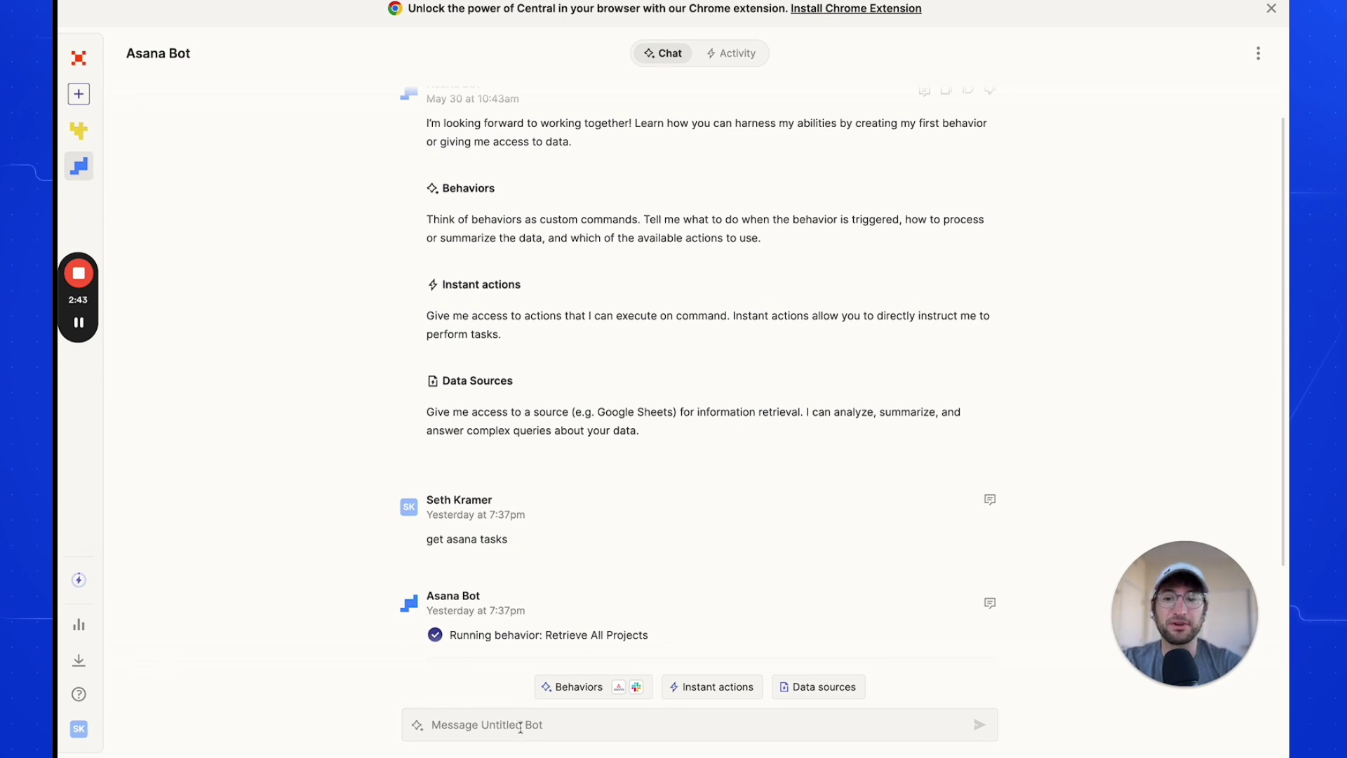
# - Review which apps can be connected to the Asana Bot as data sources, without adding one
pyautogui.click(713, 687)
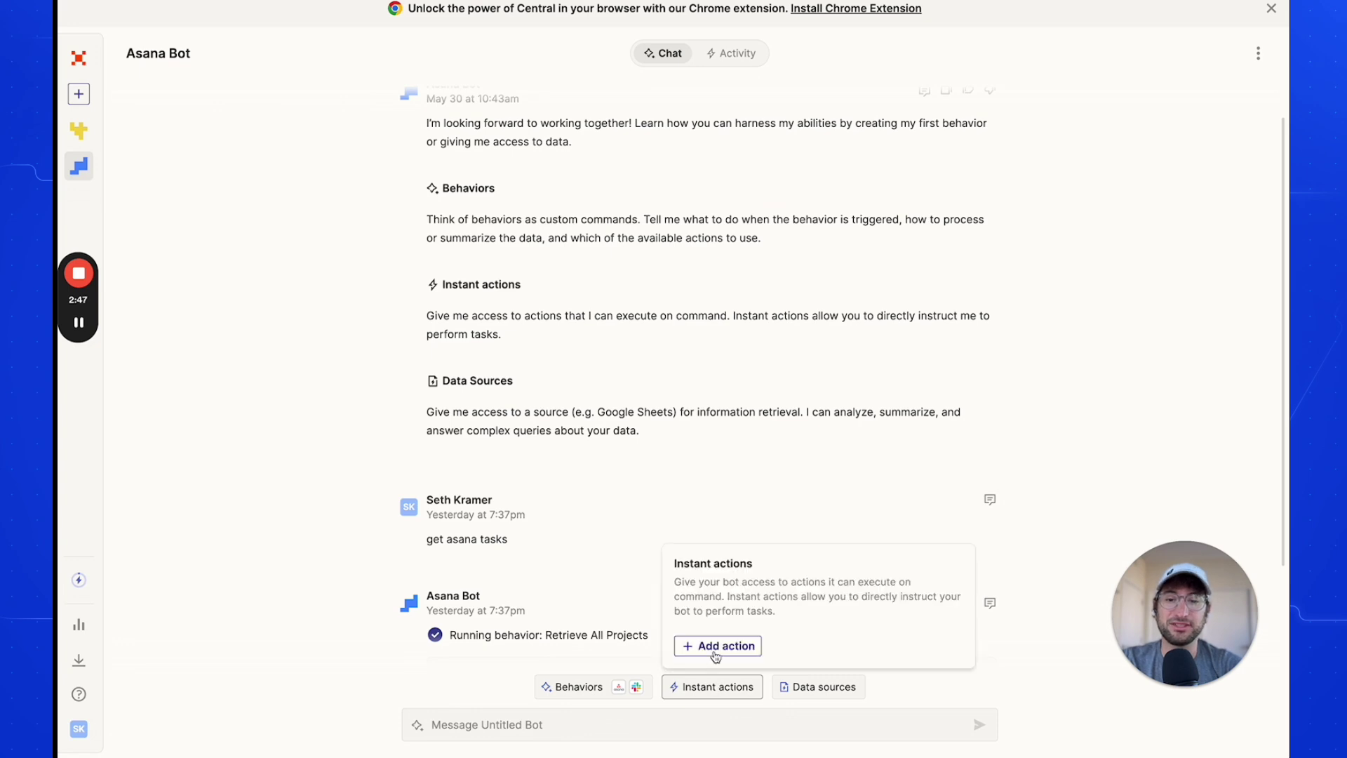
pyautogui.click(798, 688)
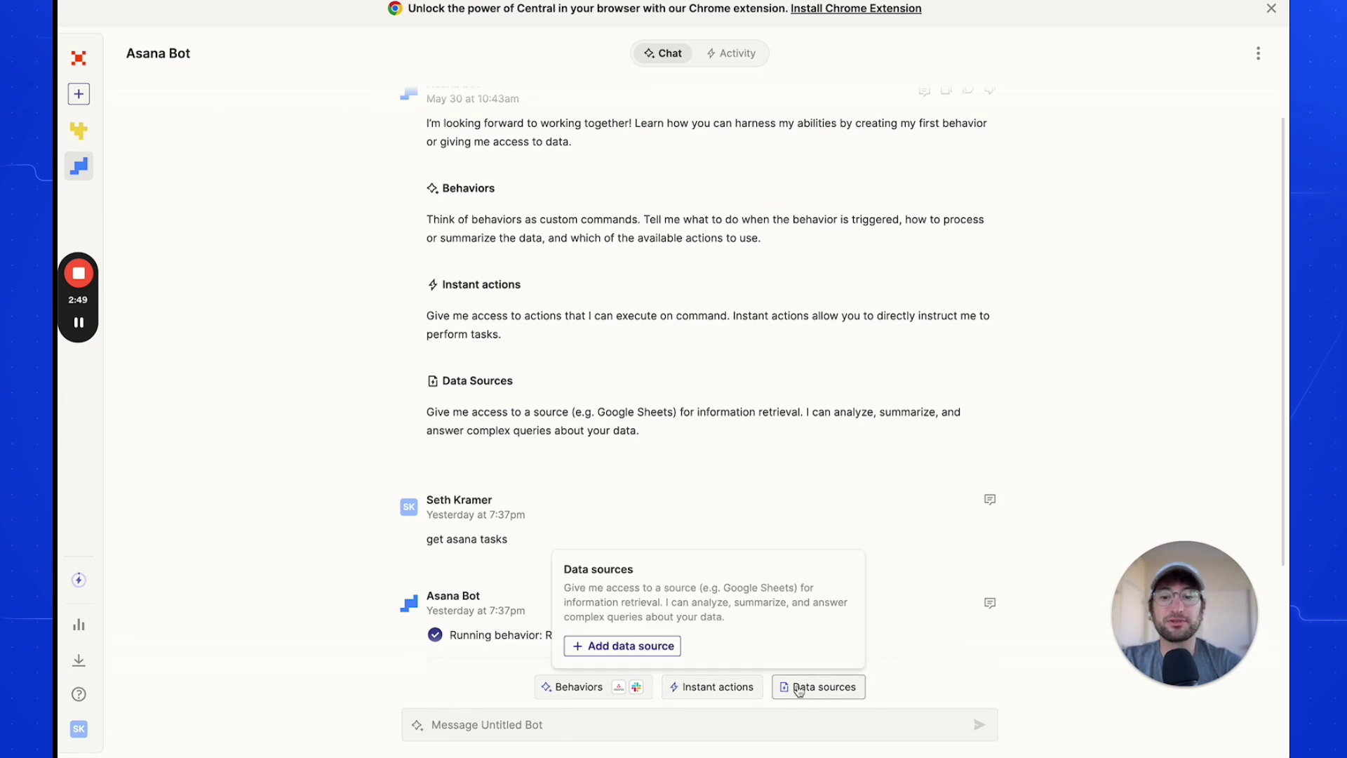
pyautogui.click(660, 651)
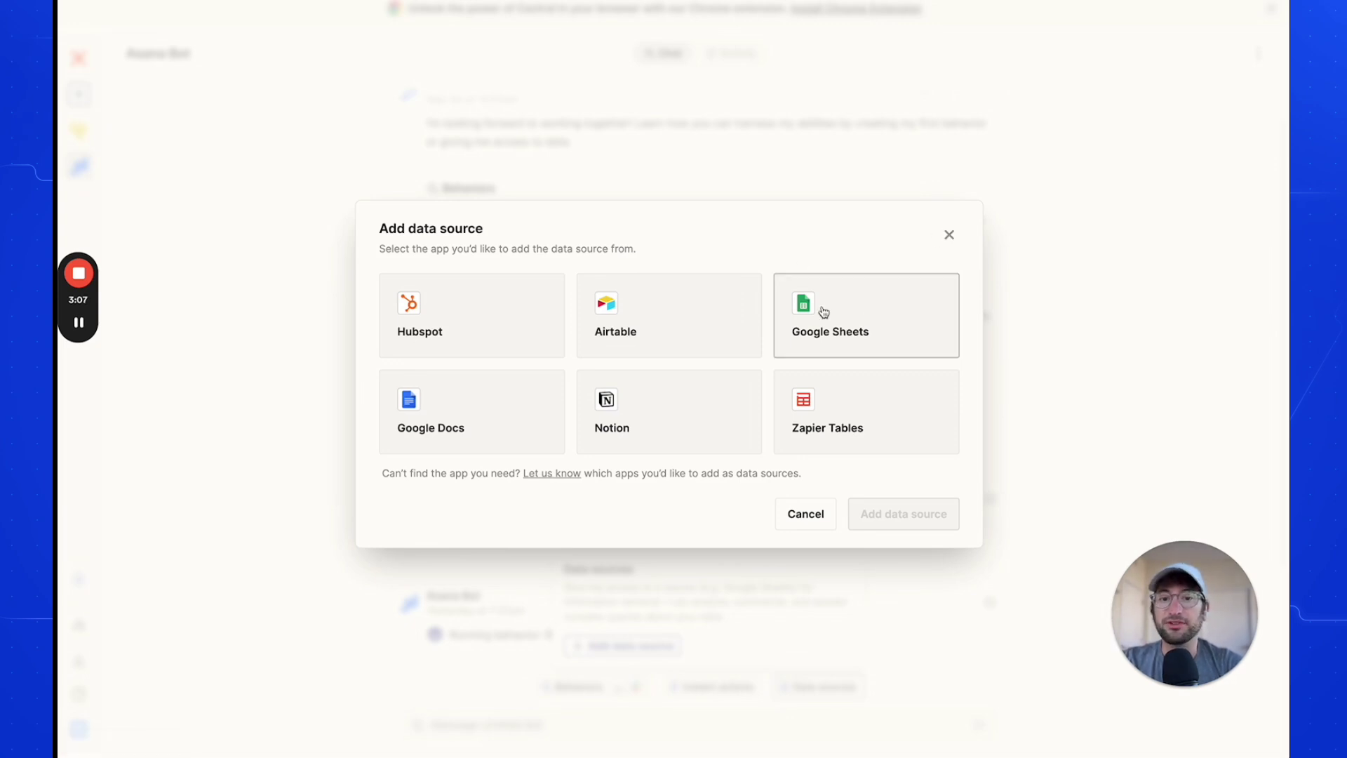
pyautogui.click(949, 236)
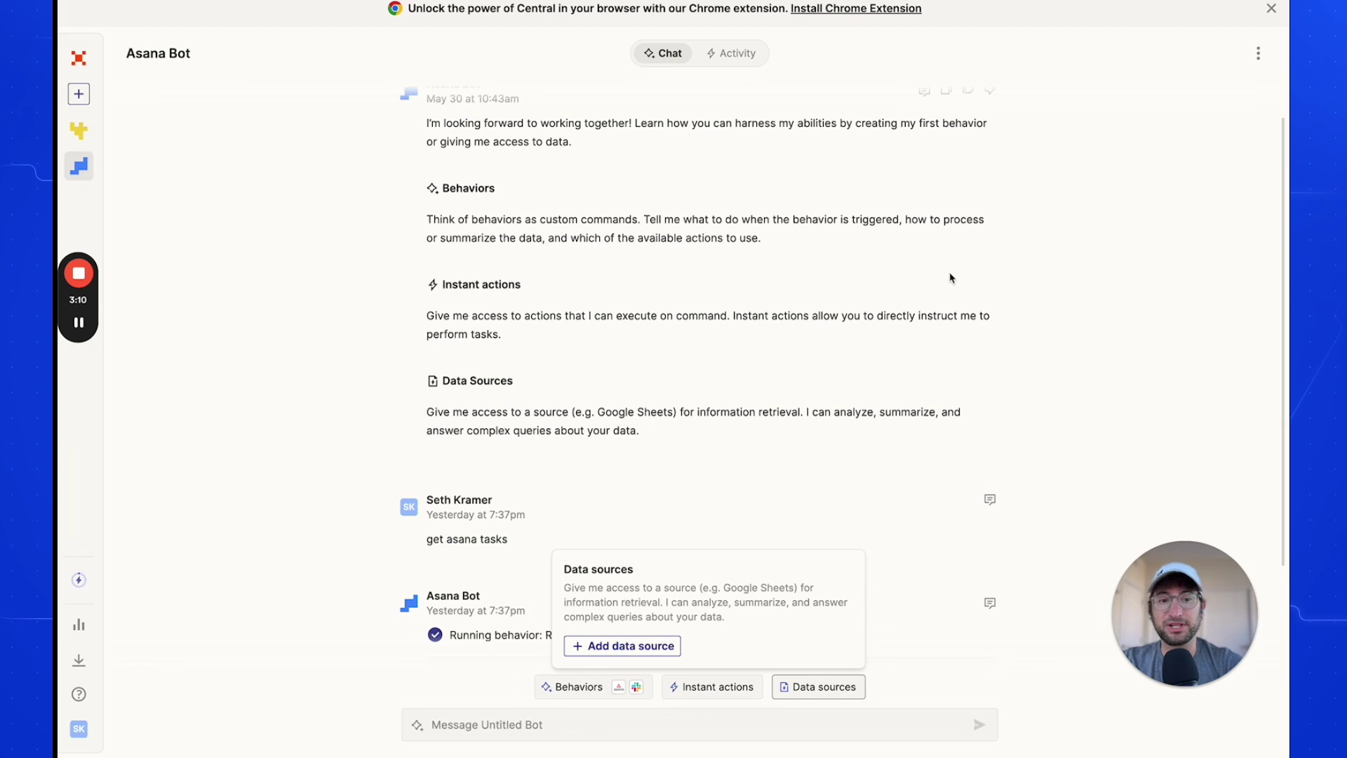
pyautogui.click(756, 445)
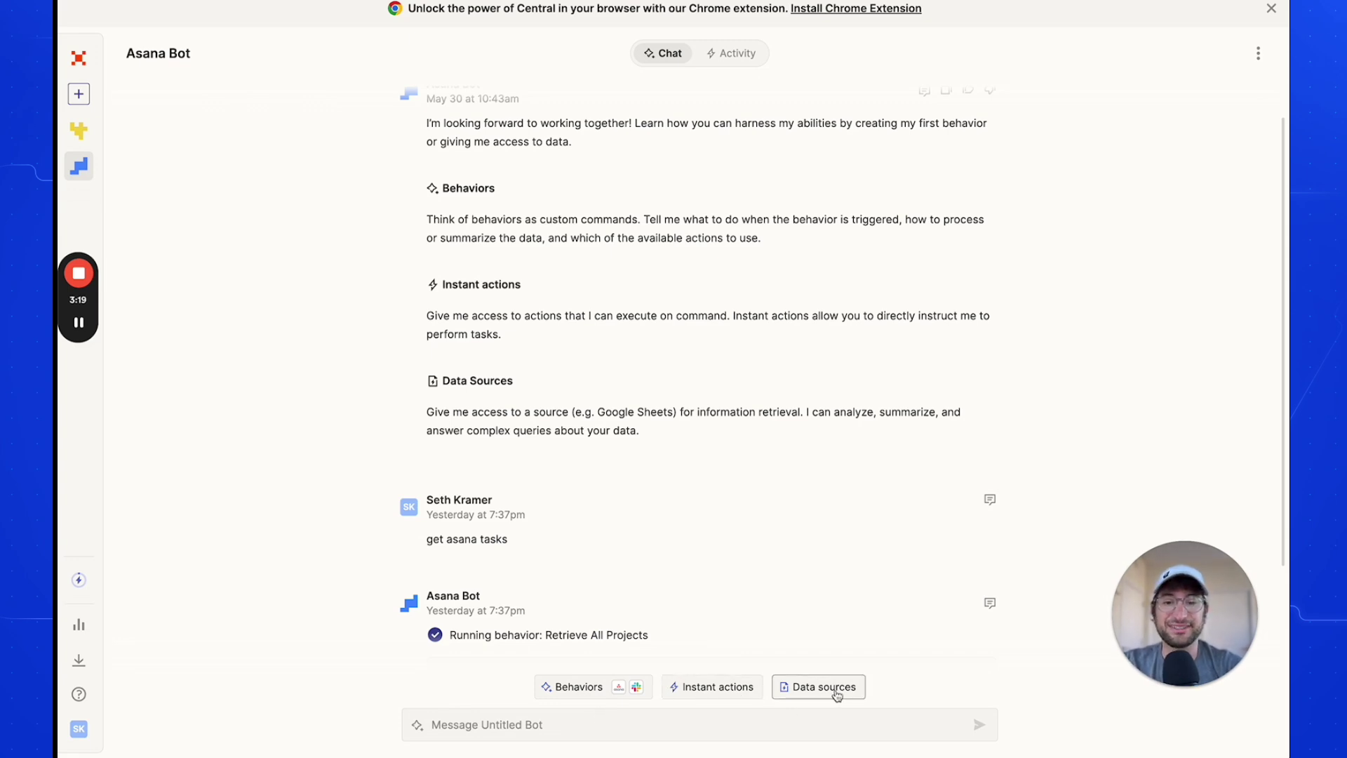
# - Open the Retrieve All Projects behavior from the bot's behaviors and examine its trigger phrase
pyautogui.click(593, 696)
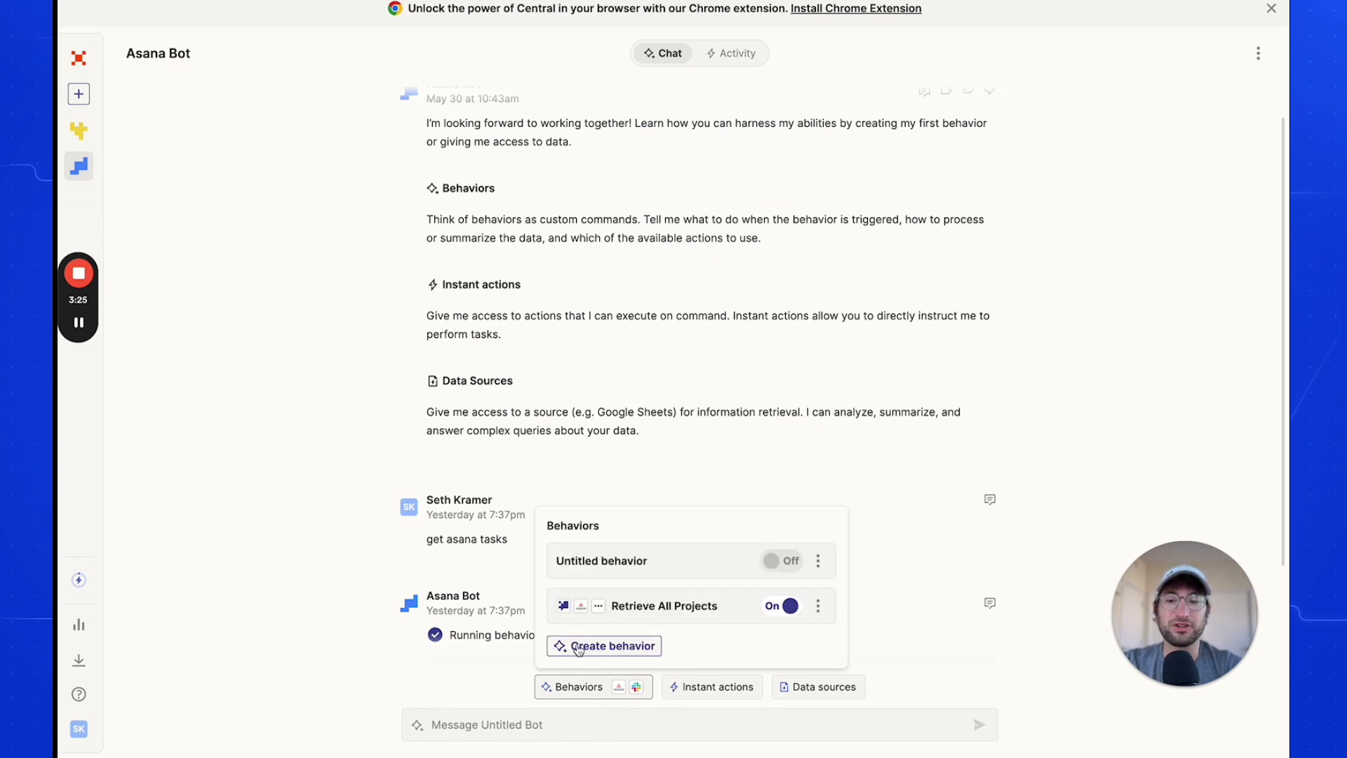
pyautogui.click(658, 608)
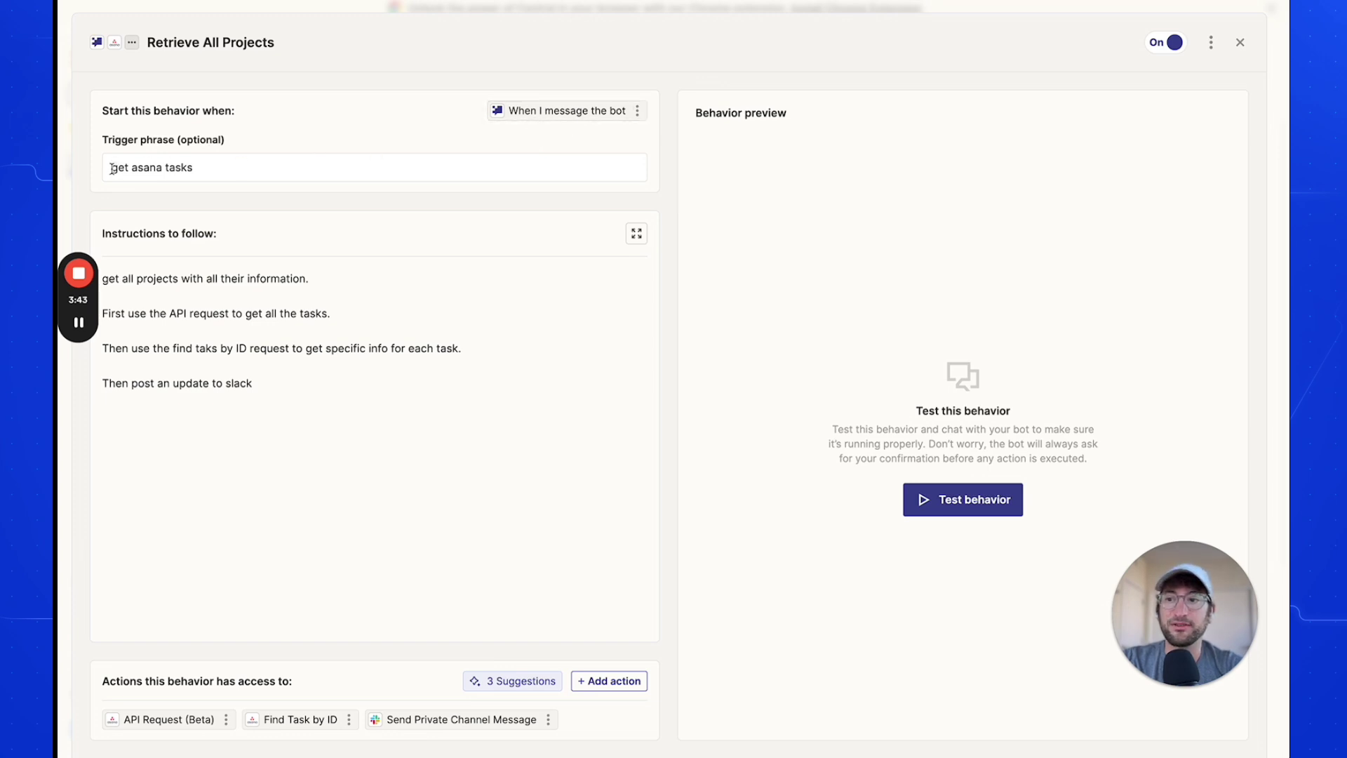
pyautogui.moveTo(112, 169); pyautogui.dragTo(200, 166)
pyautogui.click(239, 144)
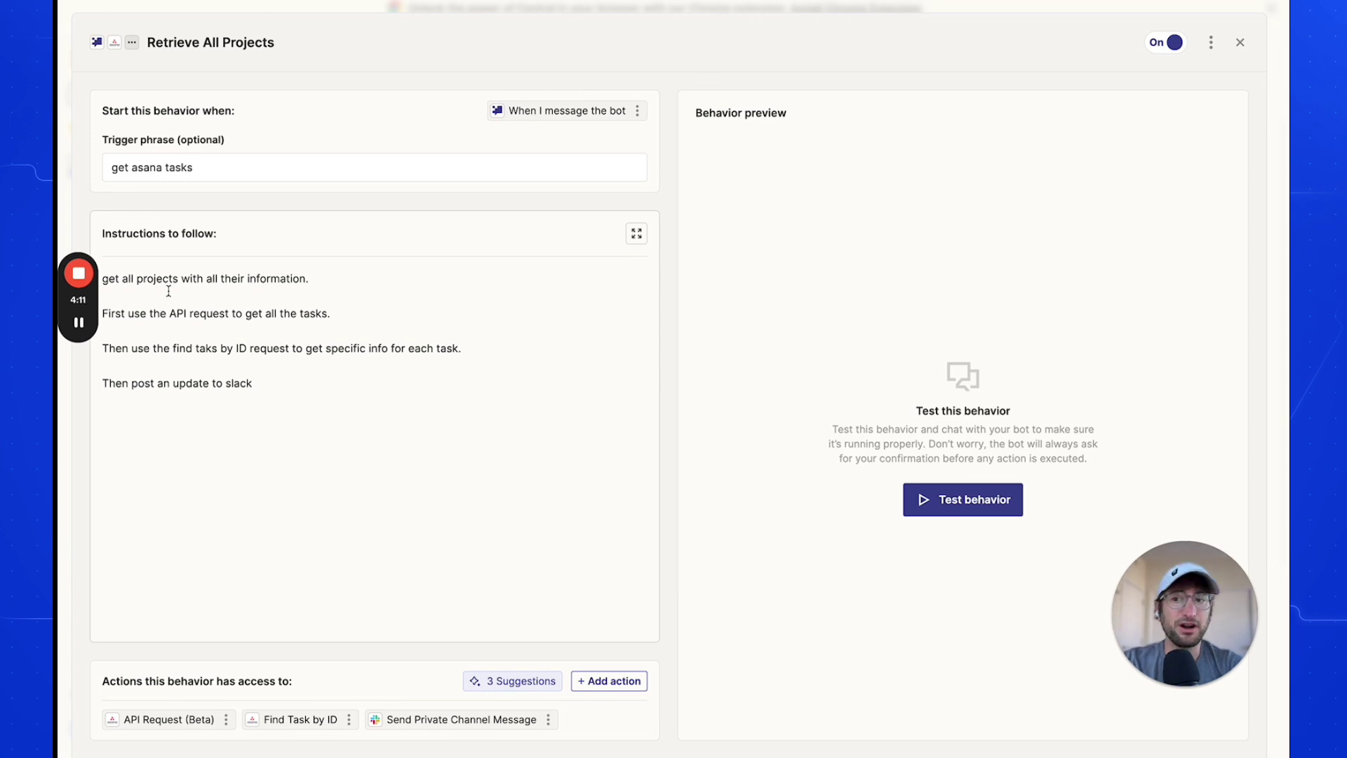
# - Read through the Retrieve All Projects behavior's instructions line by line, from getting the projects to posting the Slack update
pyautogui.moveTo(115, 279); pyautogui.dragTo(294, 283)
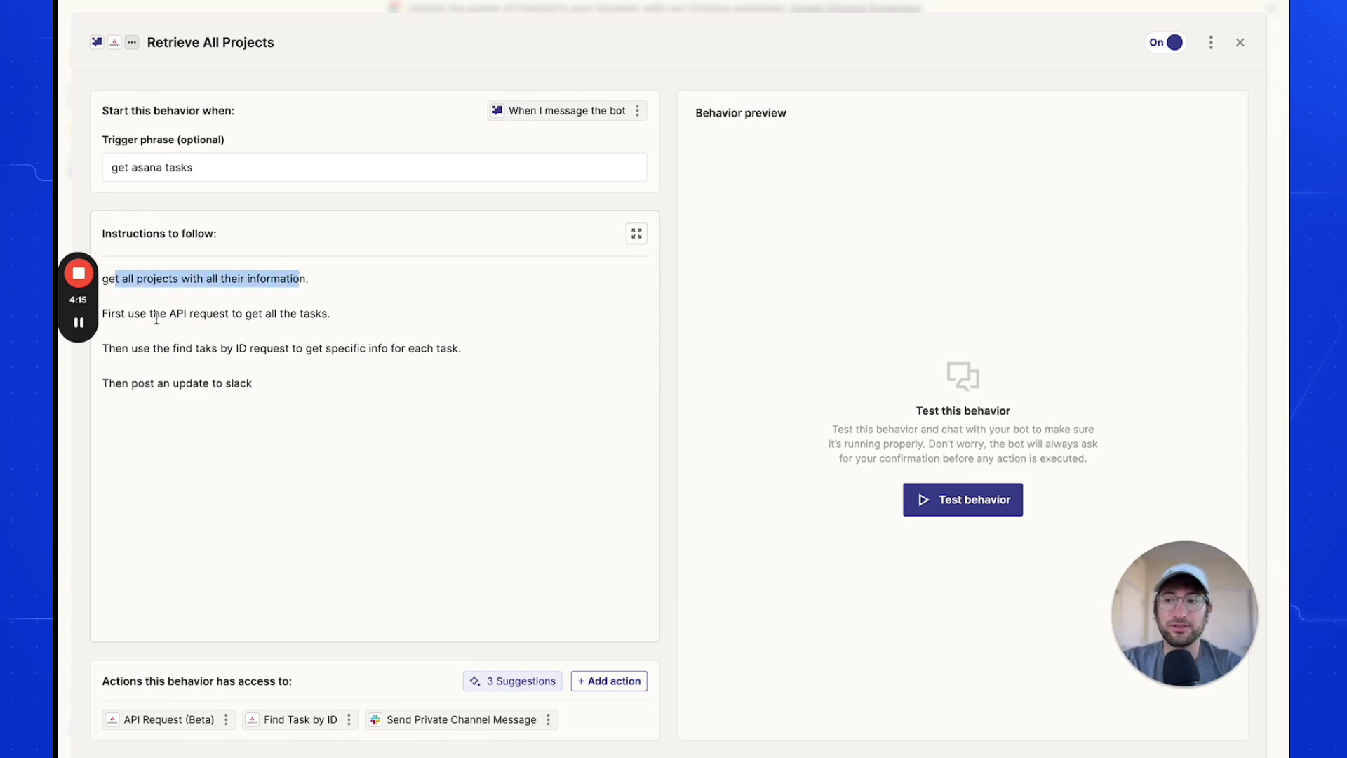
pyautogui.moveTo(135, 313); pyautogui.dragTo(325, 312)
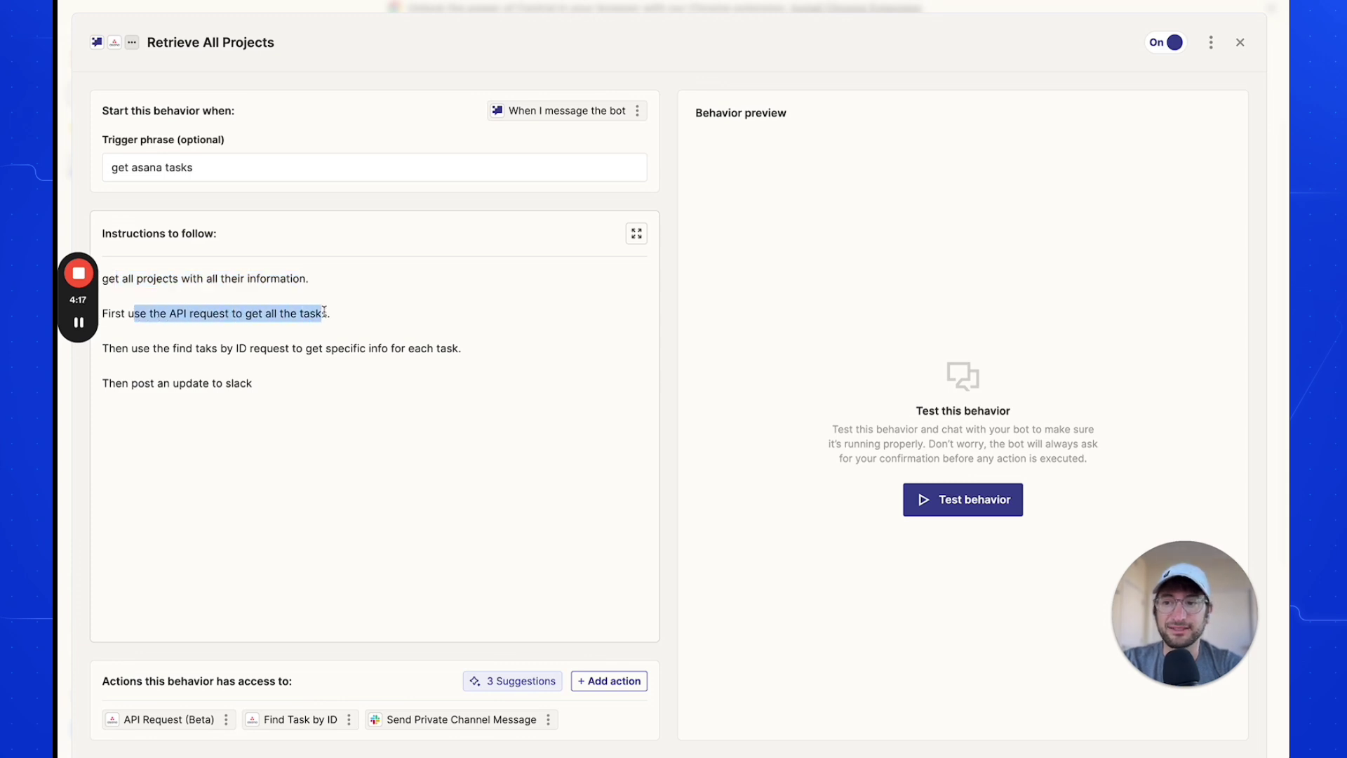
pyautogui.moveTo(129, 349); pyautogui.dragTo(240, 358)
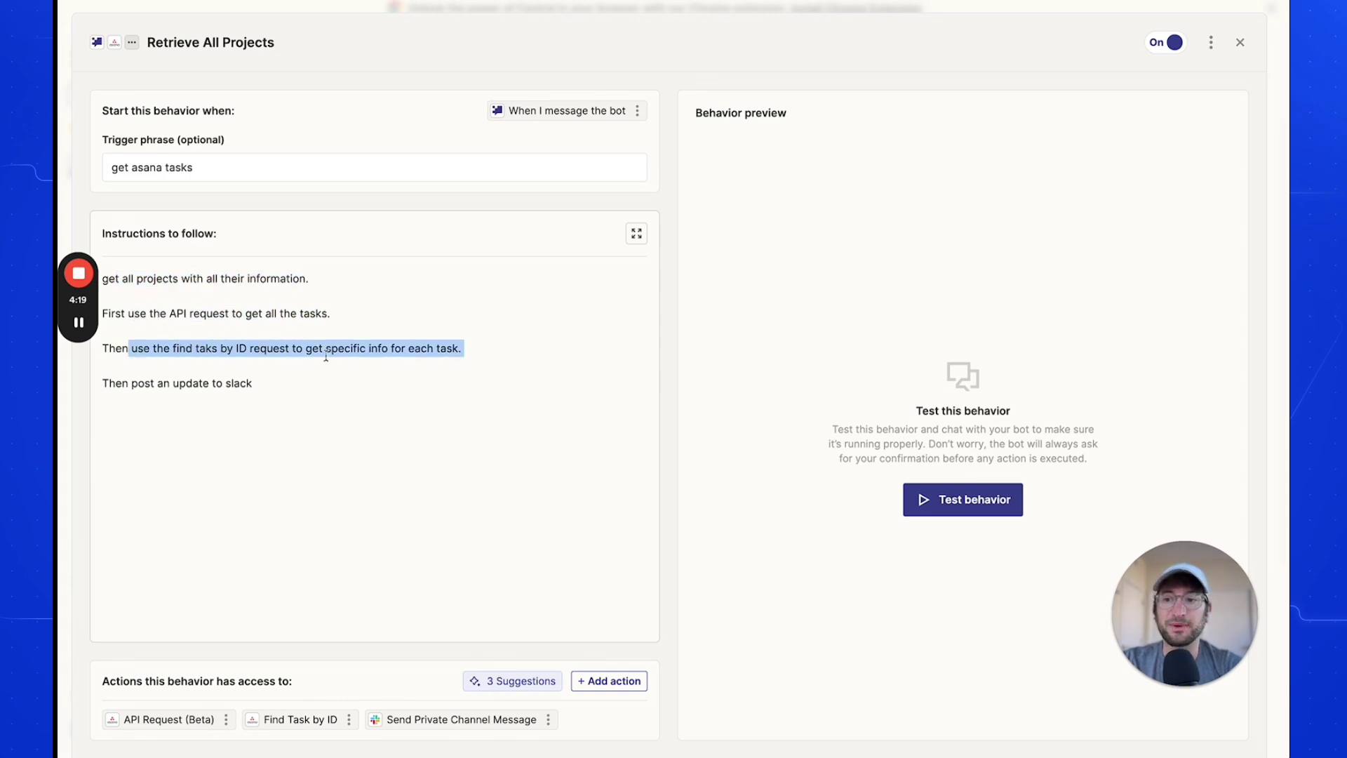
pyautogui.moveTo(326, 356); pyautogui.dragTo(459, 355)
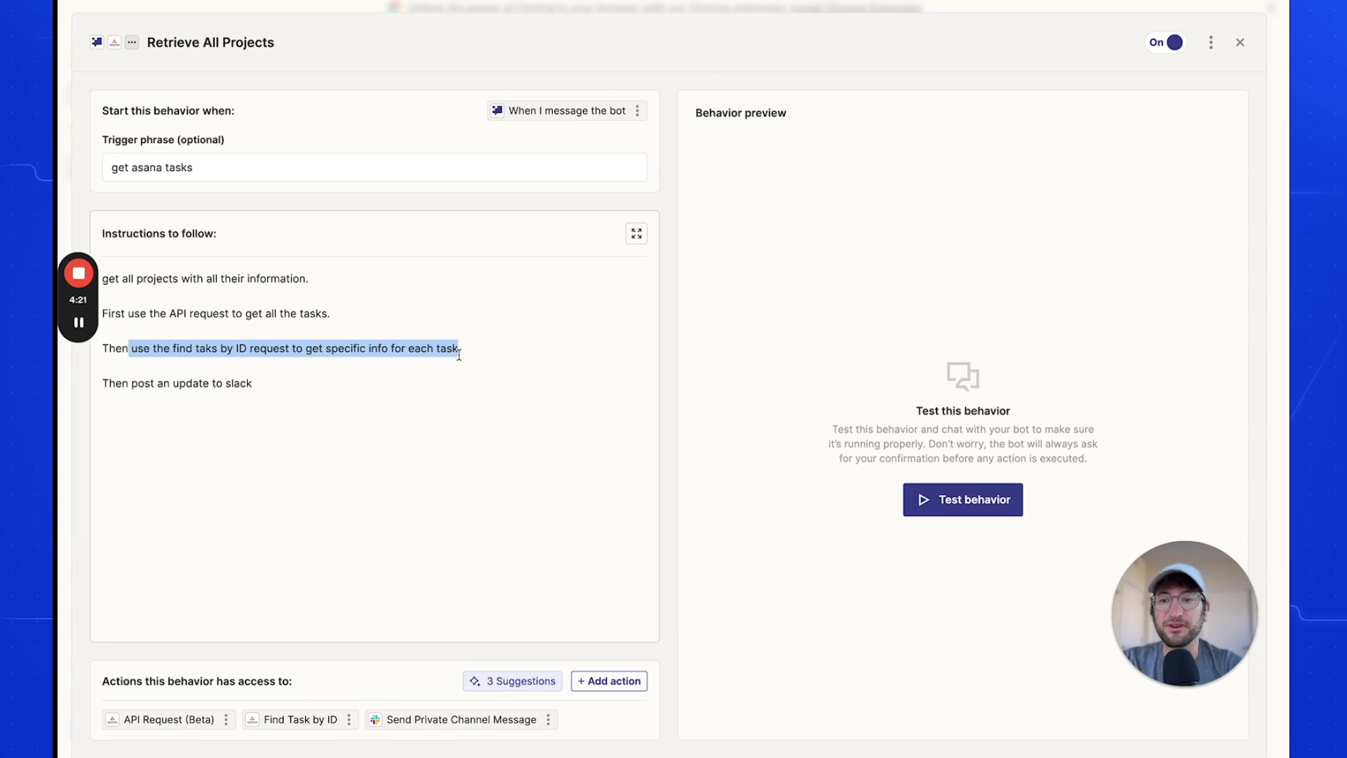
pyautogui.moveTo(117, 385); pyautogui.dragTo(270, 389)
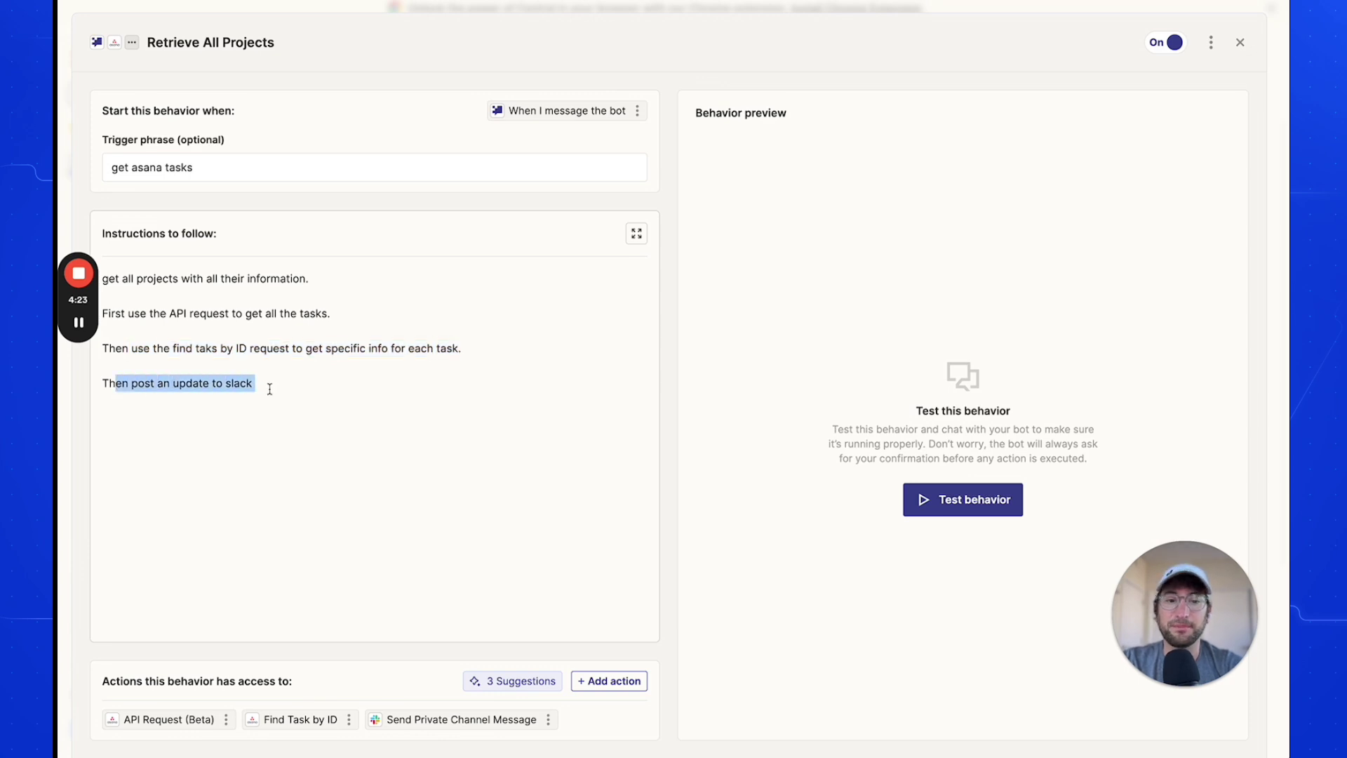
pyautogui.moveTo(278, 437); pyautogui.dragTo(101, 275)
pyautogui.click(266, 438)
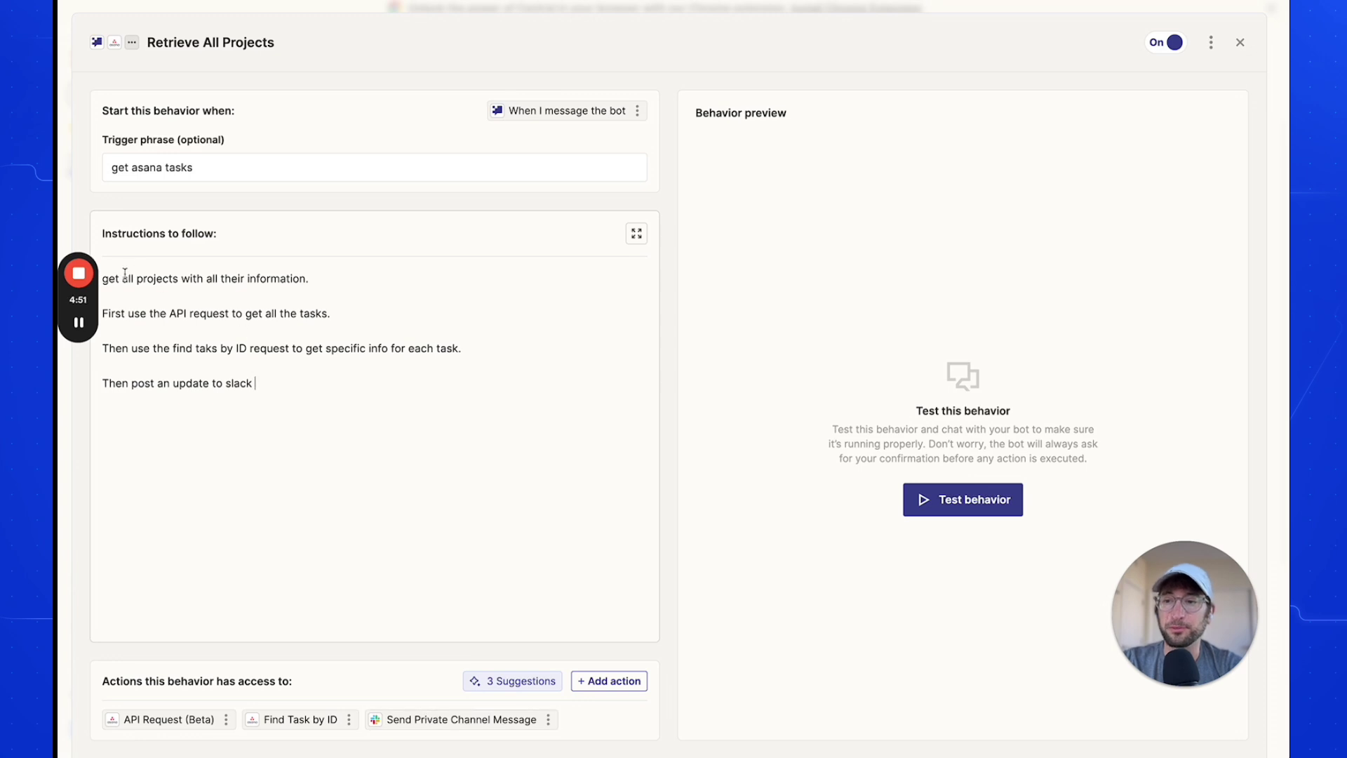
pyautogui.moveTo(109, 279); pyautogui.dragTo(271, 279)
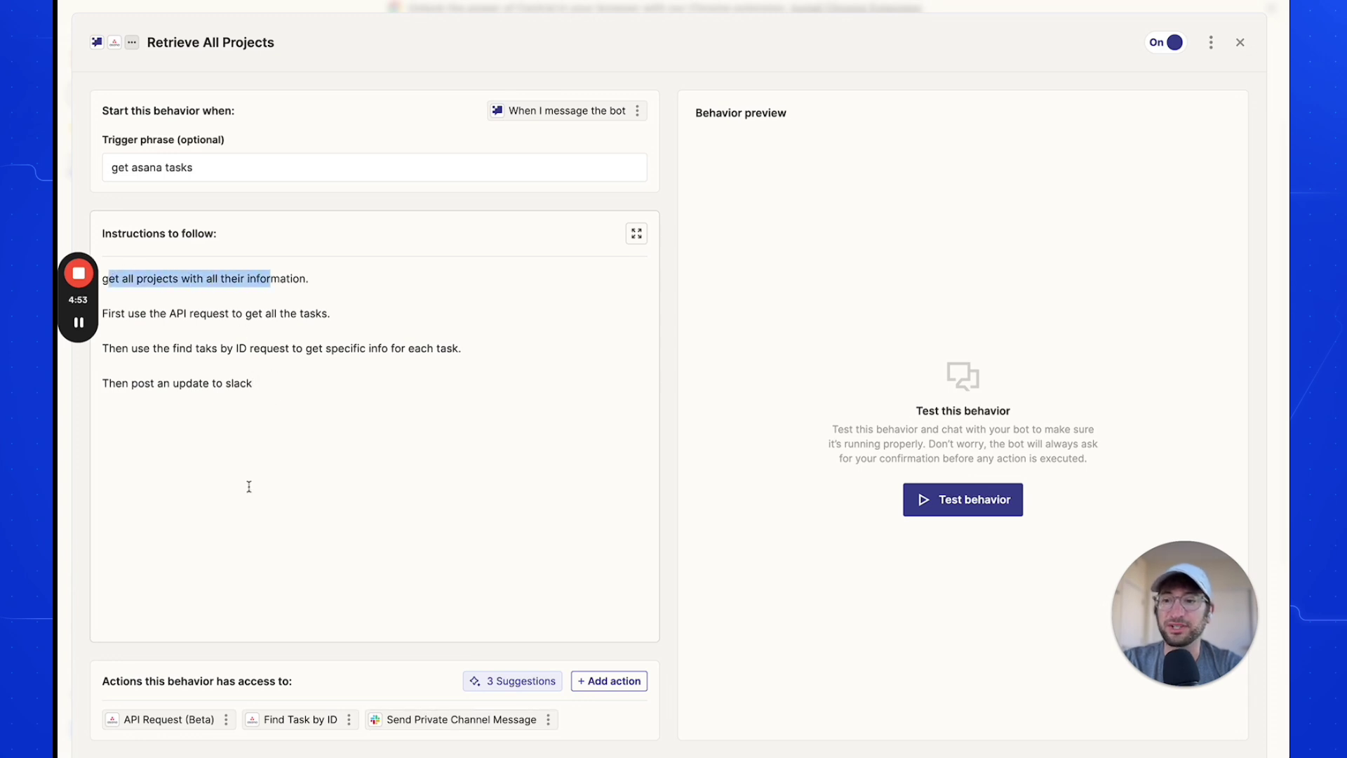
pyautogui.moveTo(117, 313); pyautogui.dragTo(283, 313)
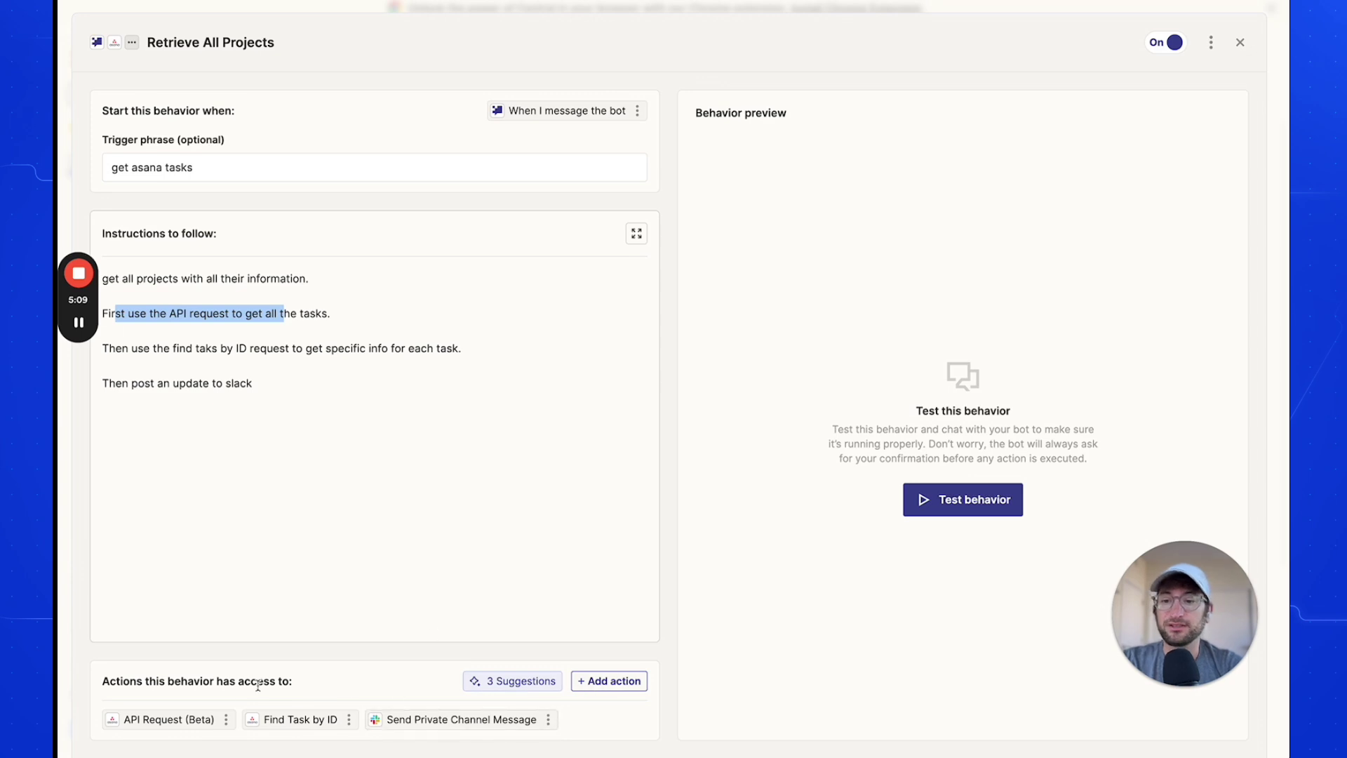
# - Look through the Asana actions that can be added to the behavior and leave without adding one
pyautogui.click(633, 685)
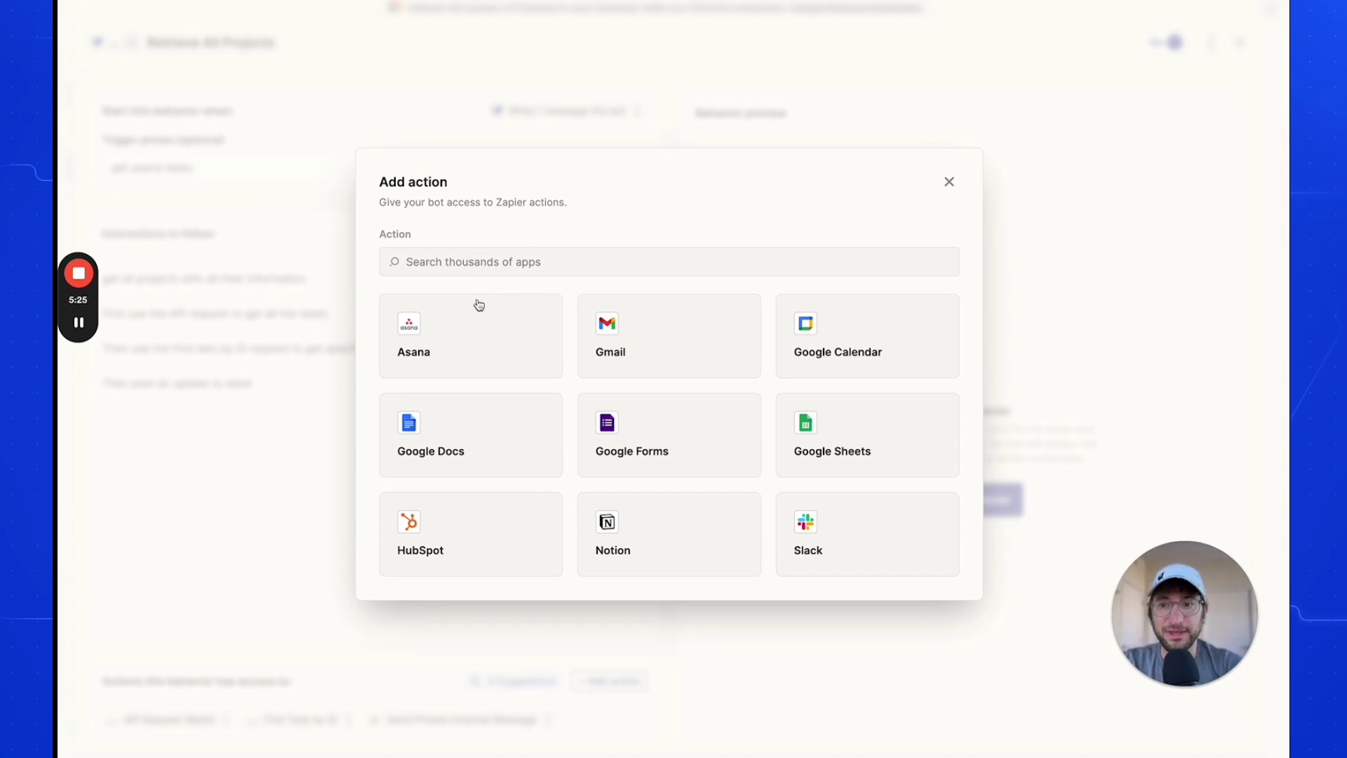
pyautogui.click(427, 328)
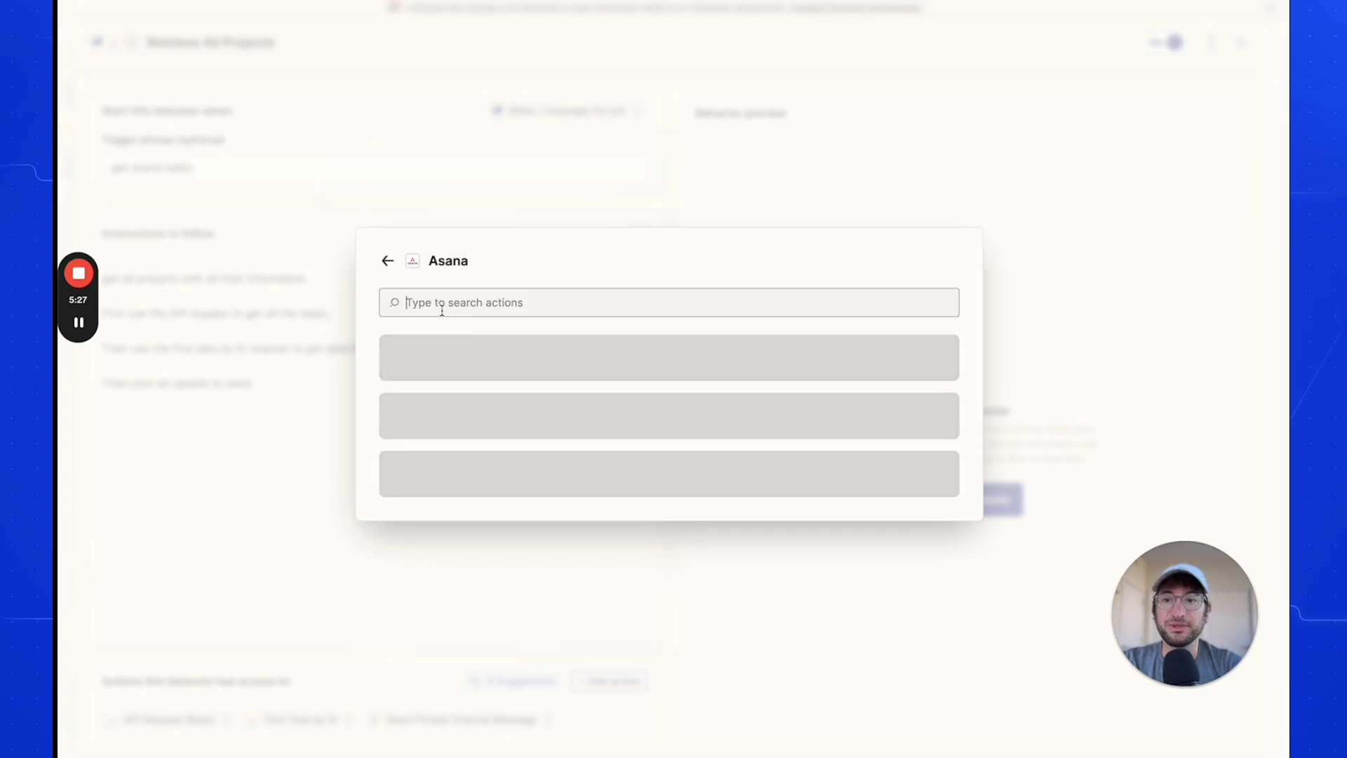
pyautogui.scroll(-2, 467, 357)
pyautogui.scroll(-2, 470, 363)
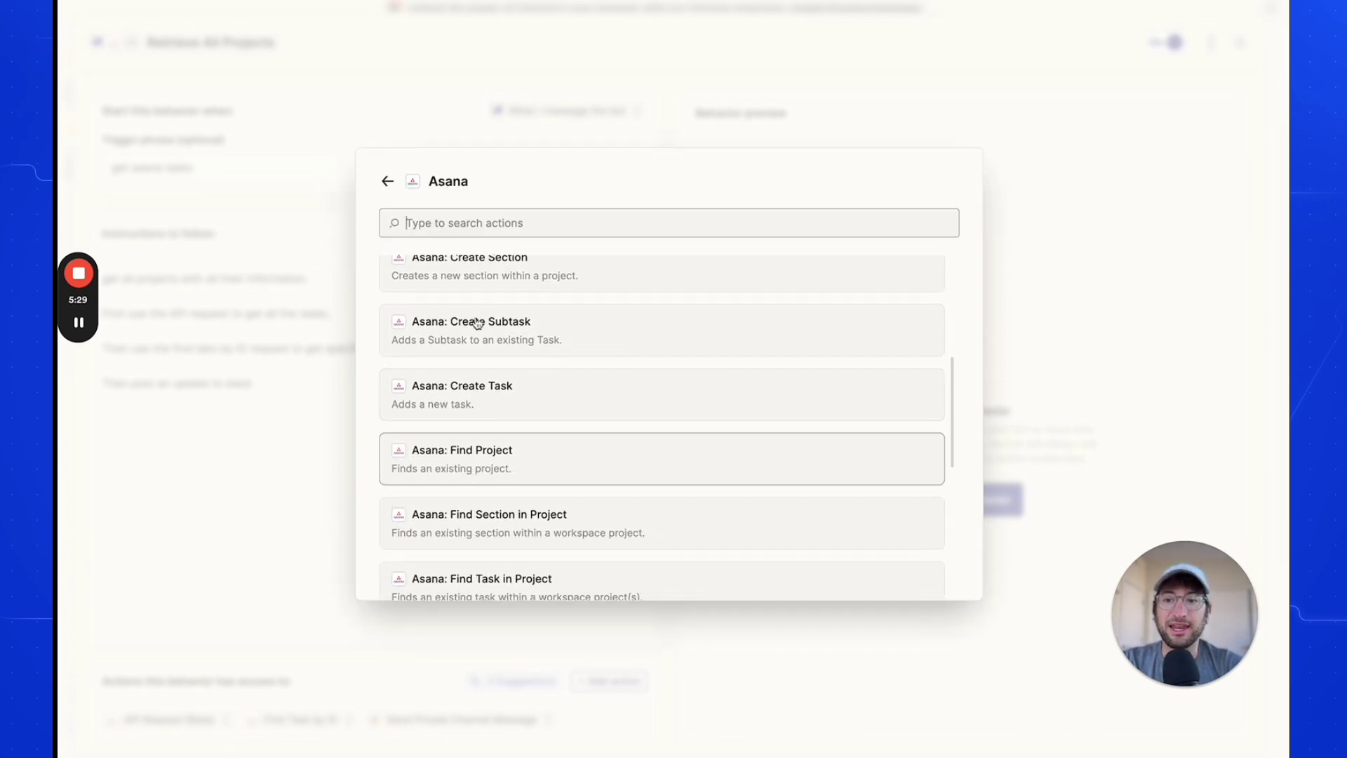
pyautogui.scroll(4, 434, 392)
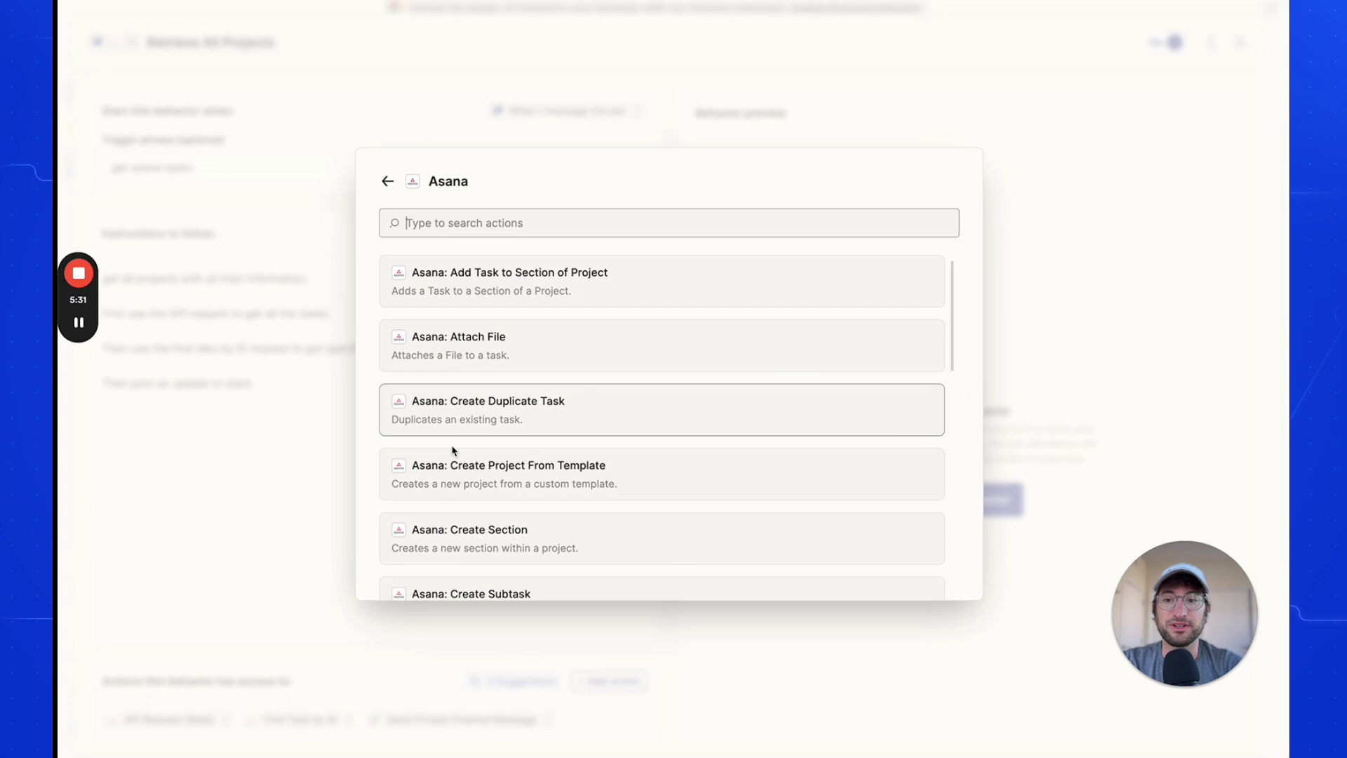
pyautogui.scroll(-10, 453, 451)
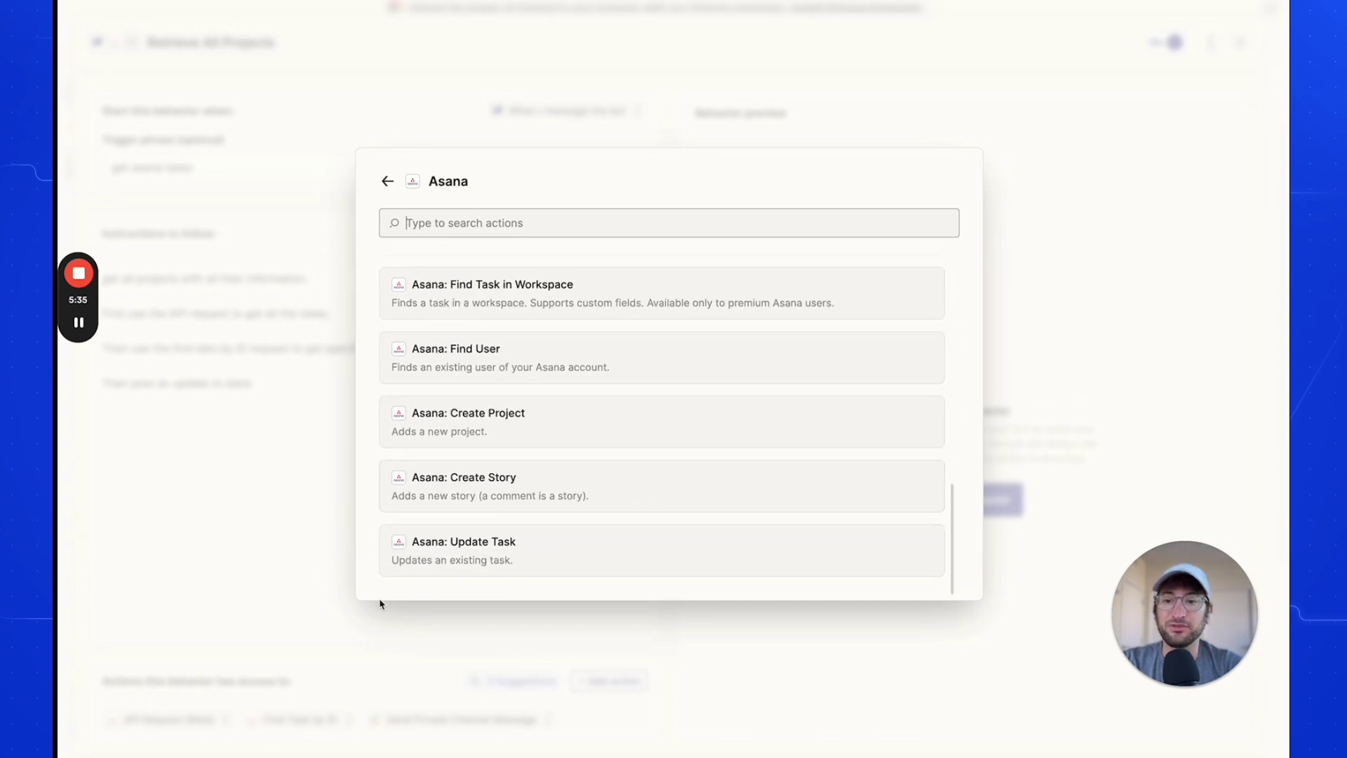
pyautogui.click(281, 564)
# - Open the behavior's Asana API Request (Beta) action and look over its connection, HTTP method and URL settings
pyautogui.click(168, 719)
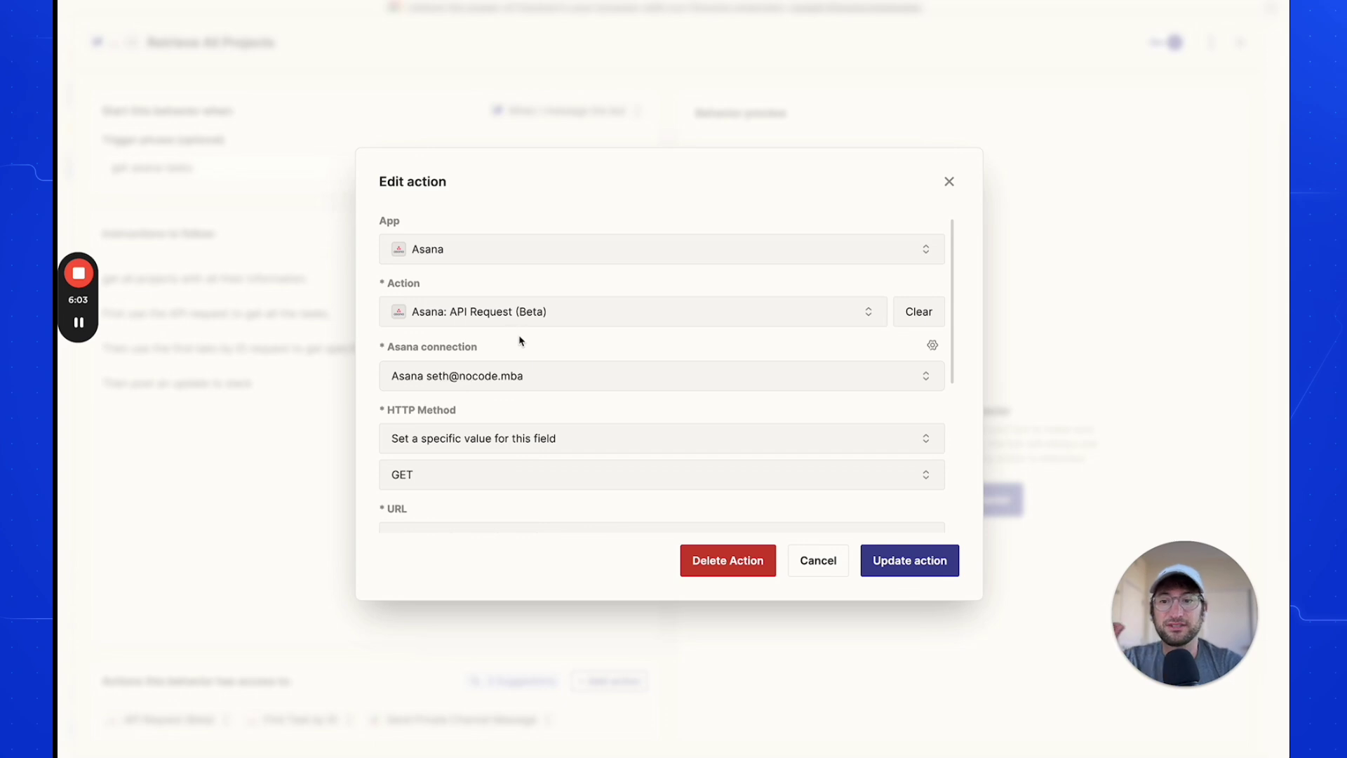
pyautogui.scroll(-2, 530, 340)
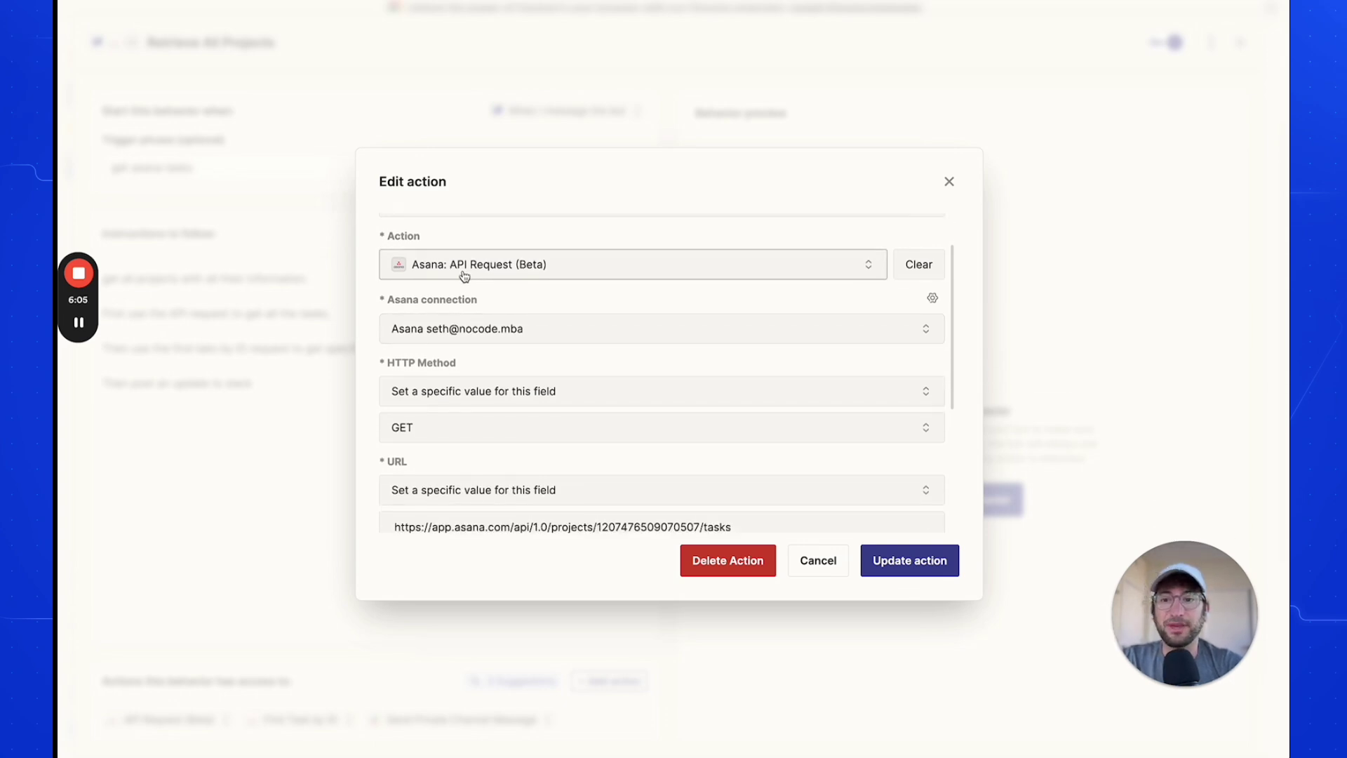
pyautogui.scroll(-3, 460, 277)
pyautogui.scroll(4, 454, 290)
pyautogui.scroll(-2, 463, 322)
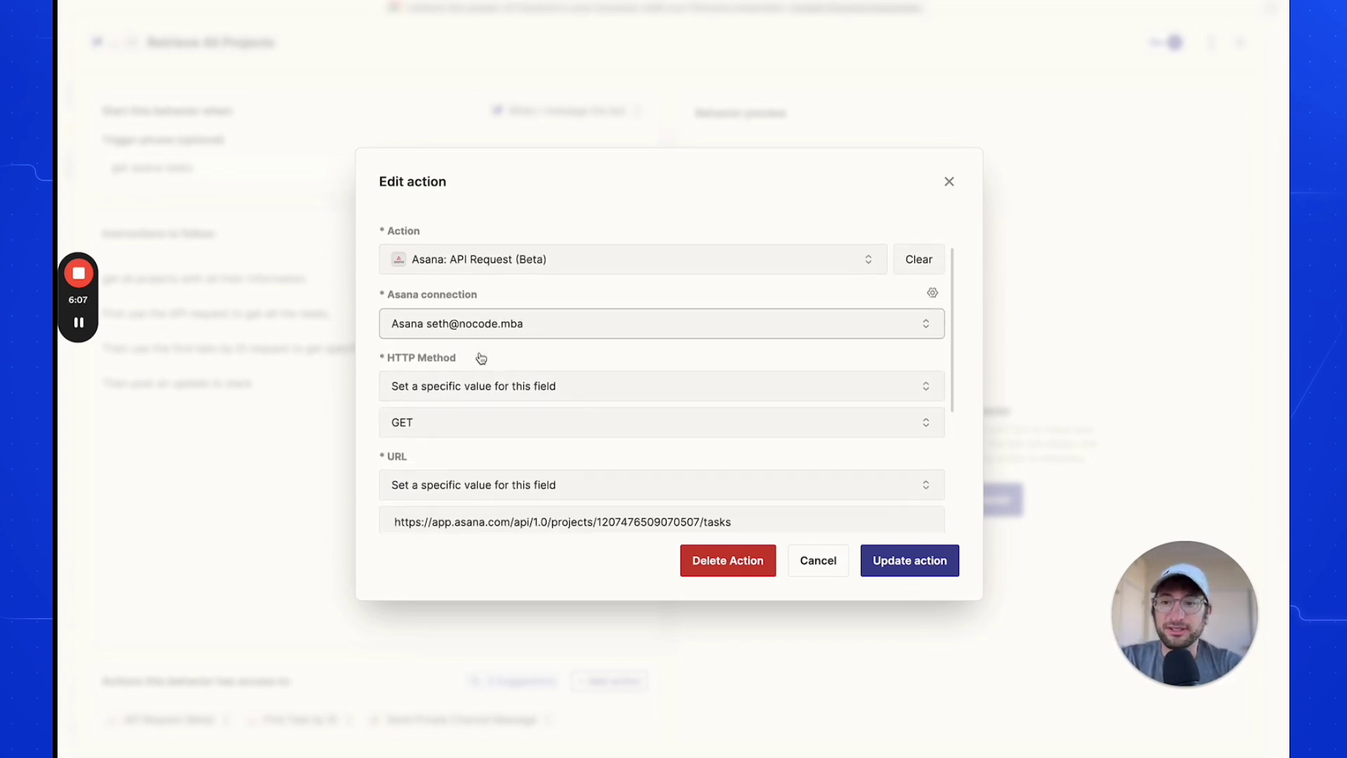
# - Review the HTTP Method field's value options and request types, keeping a specific value of GET
pyautogui.click(457, 358)
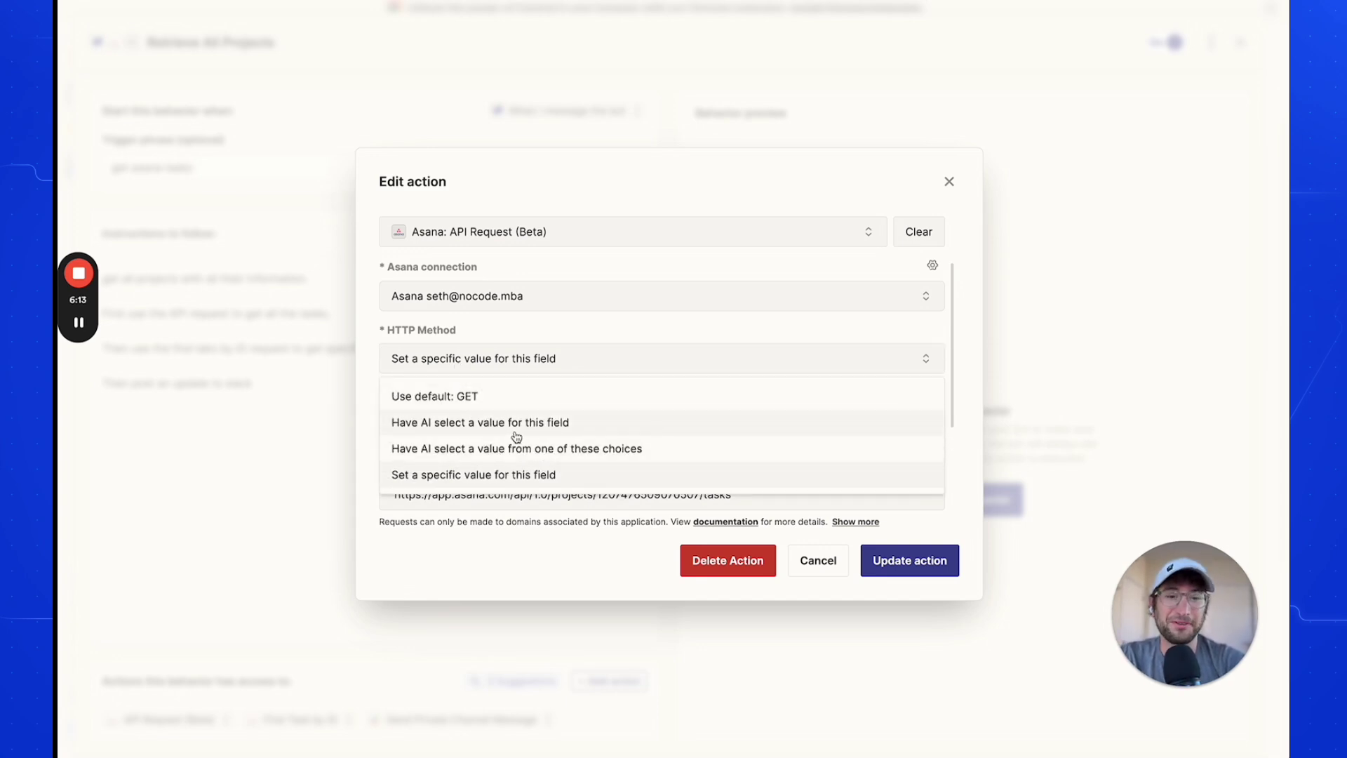
pyautogui.click(427, 476)
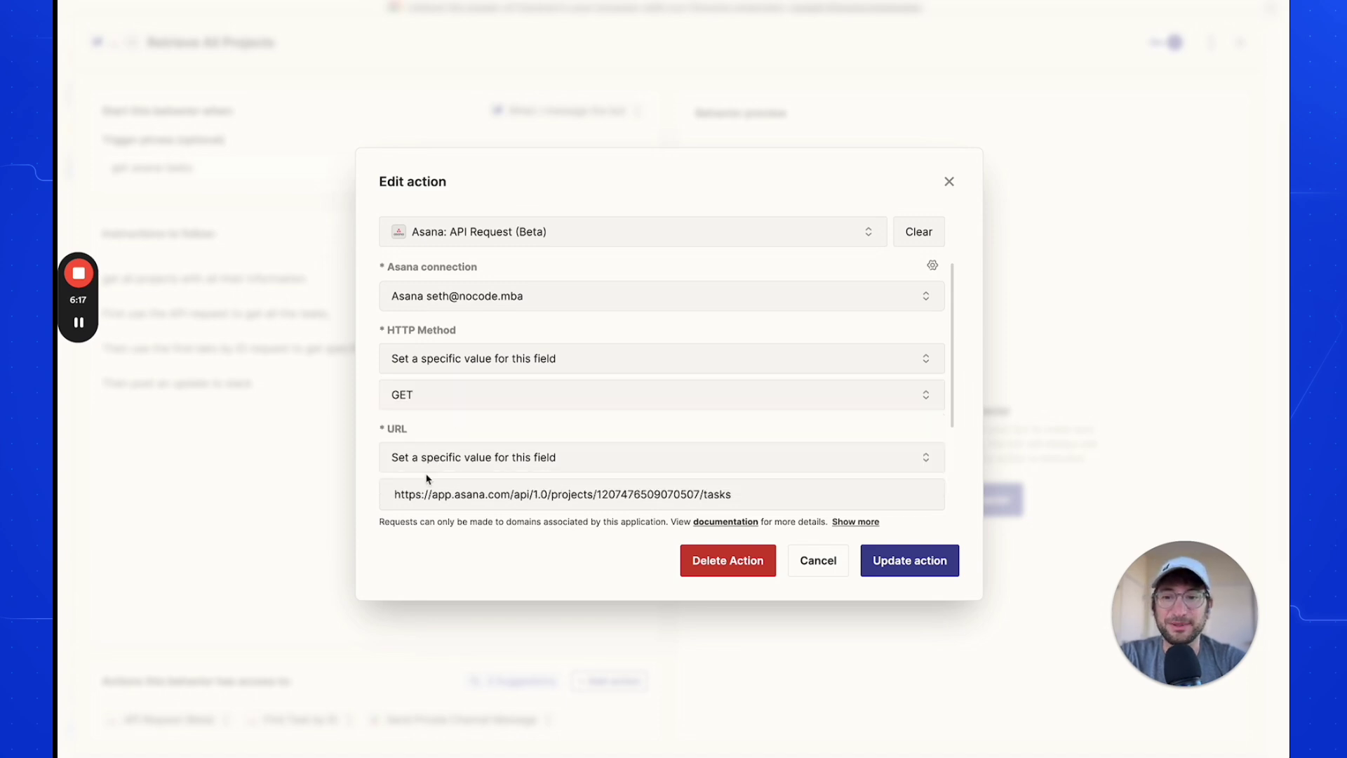
pyautogui.click(457, 397)
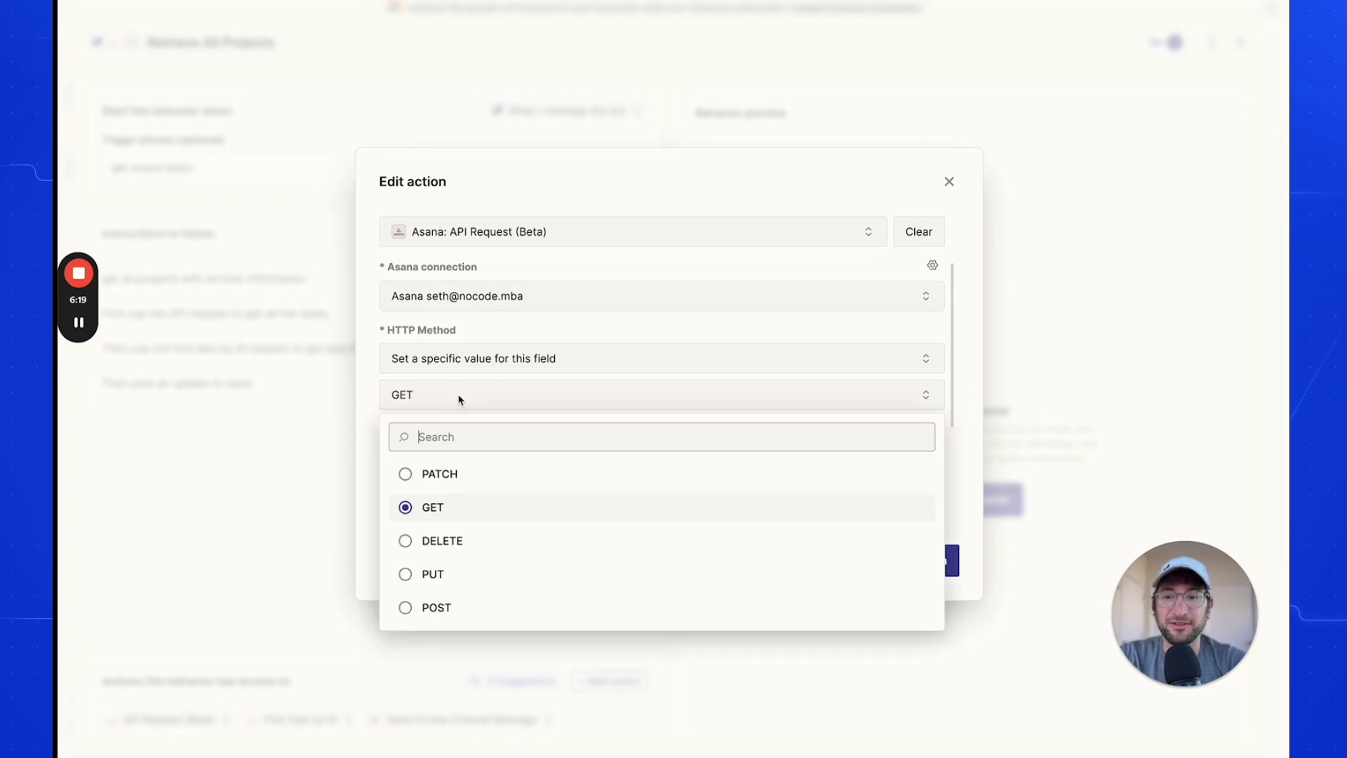
pyautogui.click(424, 507)
pyautogui.scroll(-1, 437, 406)
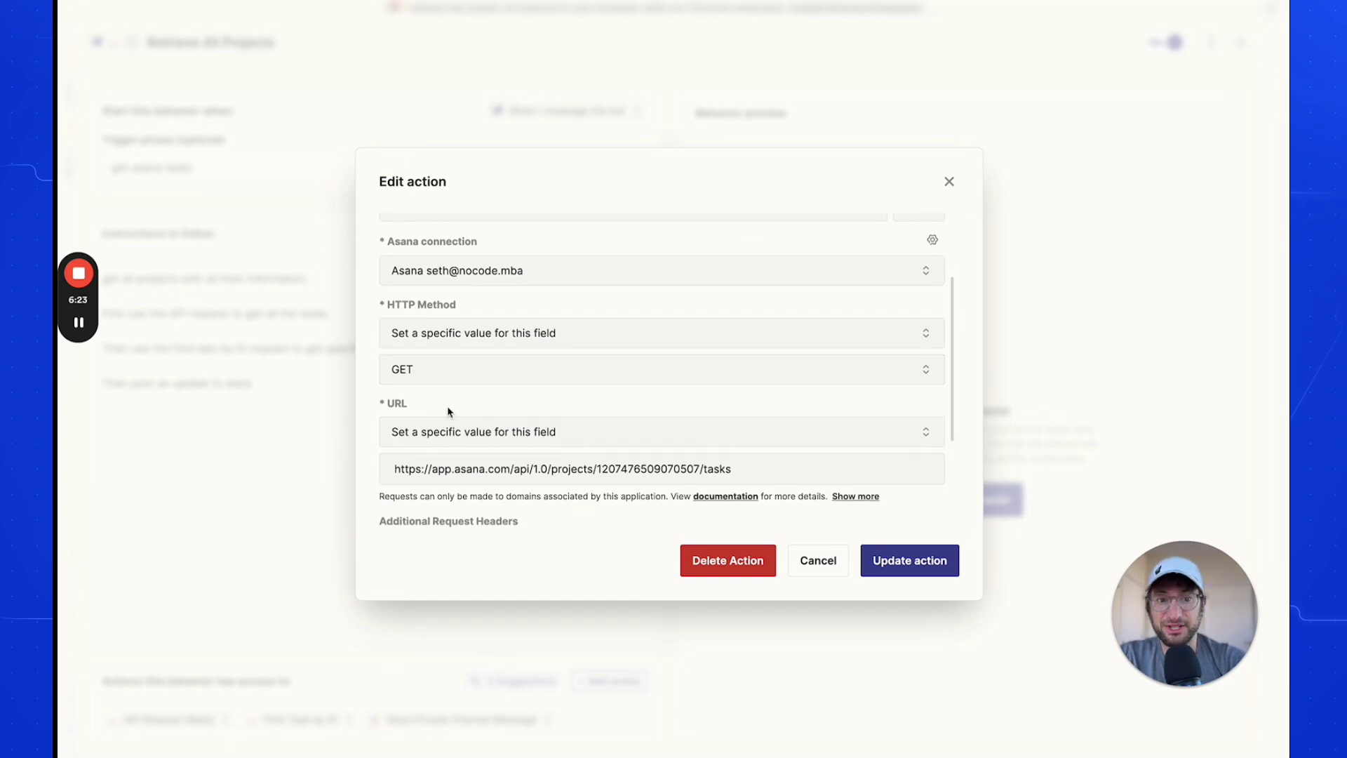
# - Check the URL field's value options, then examine the project ID and the tasks segment of the request URL
pyautogui.scroll(-4, 442, 404)
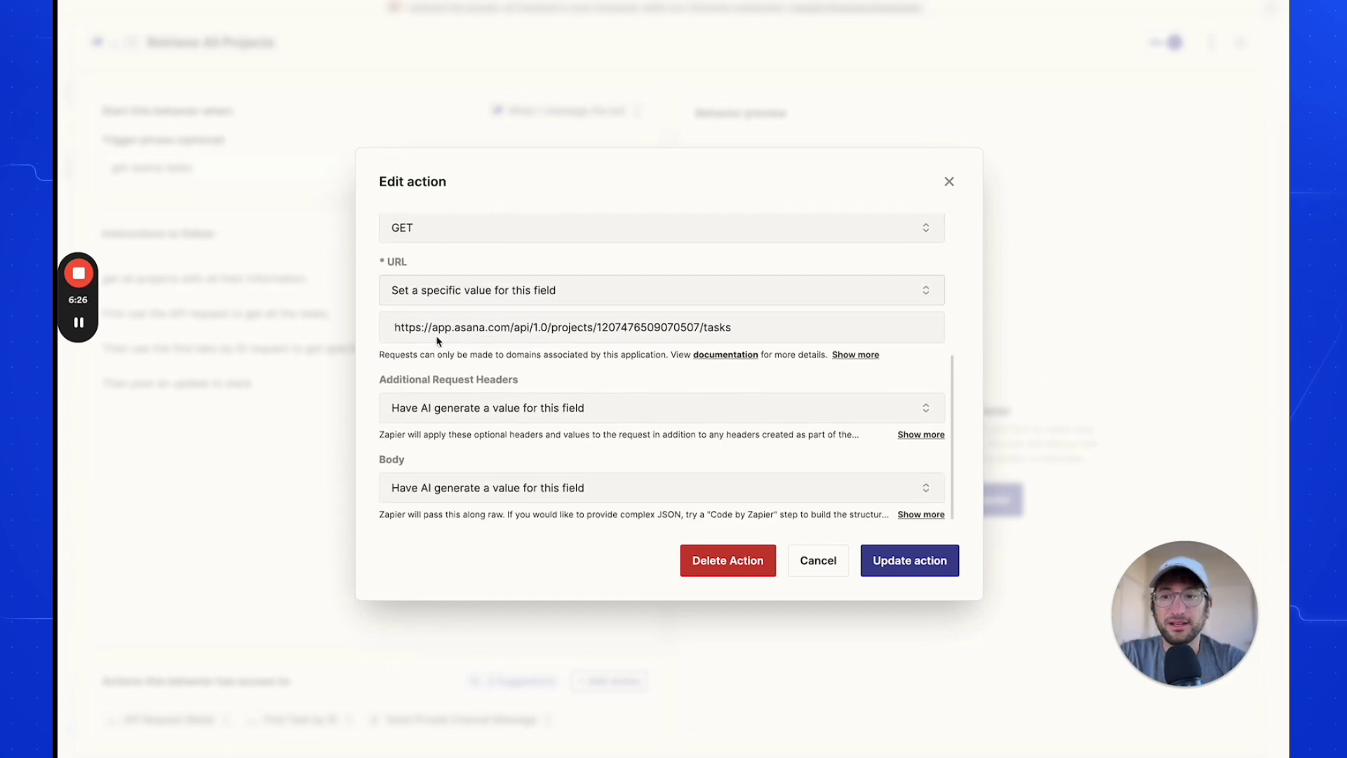
pyautogui.click(443, 293)
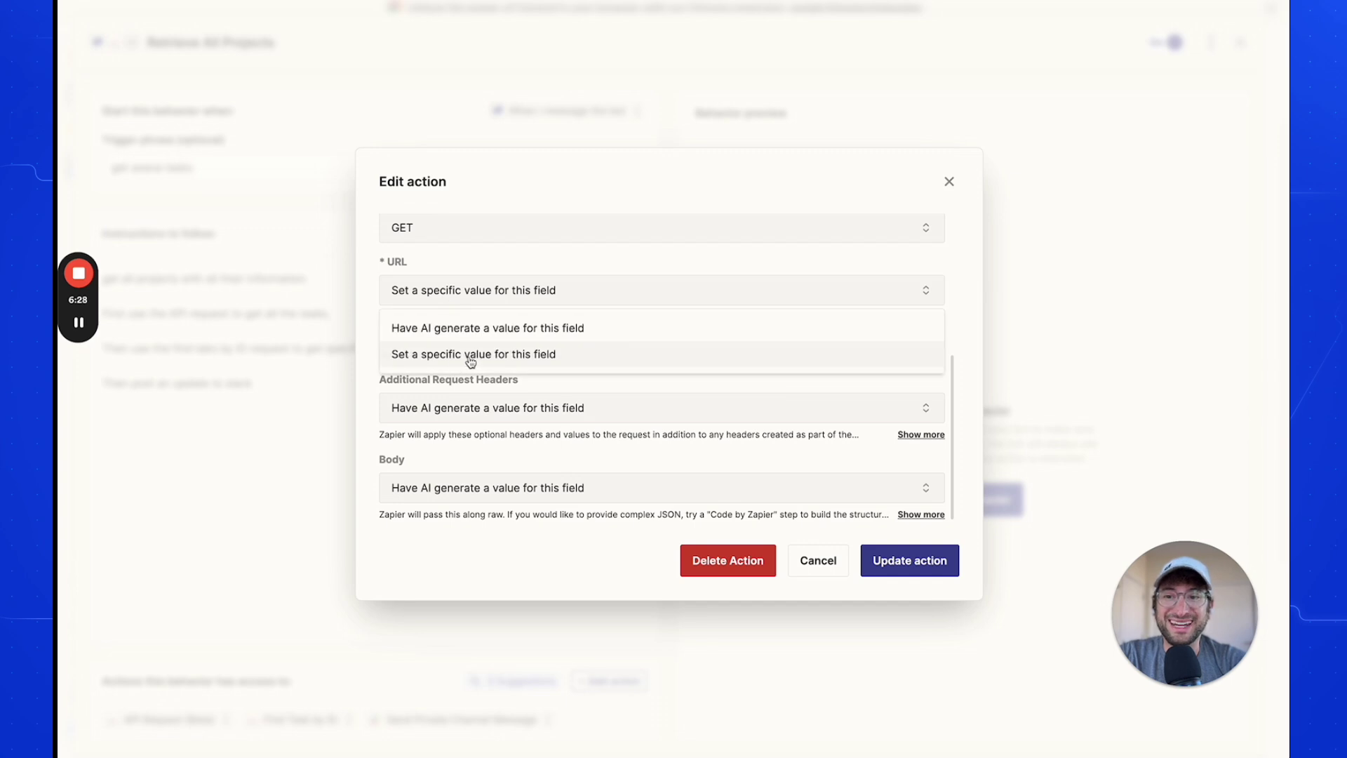
pyautogui.click(510, 261)
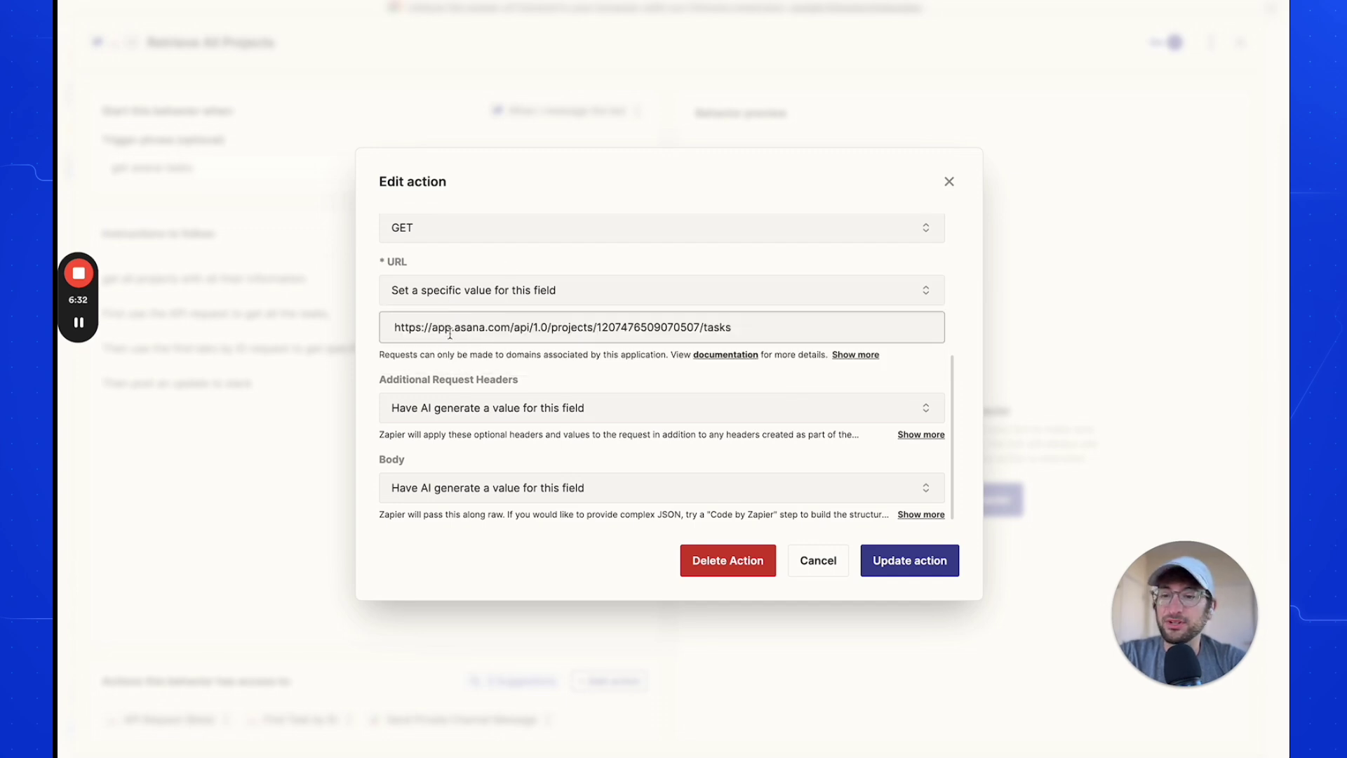
pyautogui.tripleClick(754, 326)
pyautogui.click(758, 326)
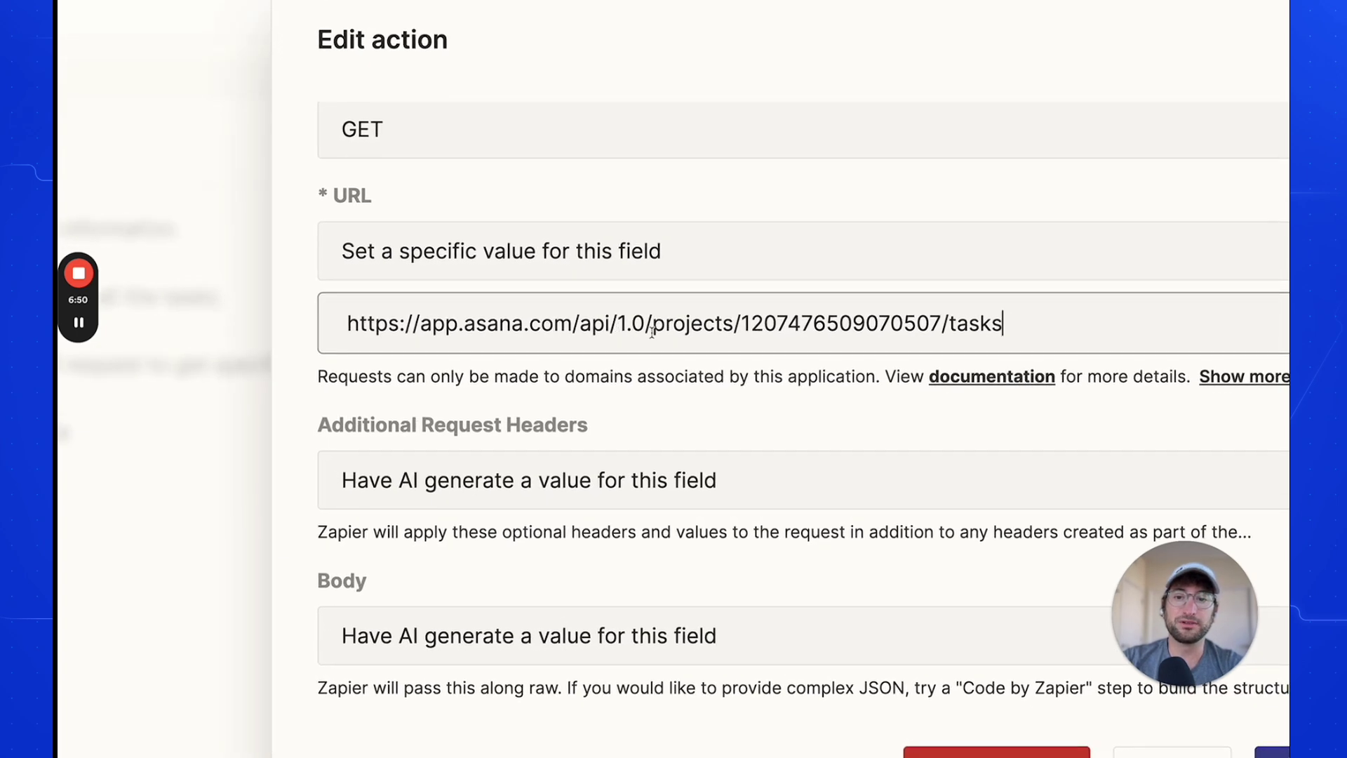
pyautogui.moveTo(741, 325); pyautogui.dragTo(937, 315)
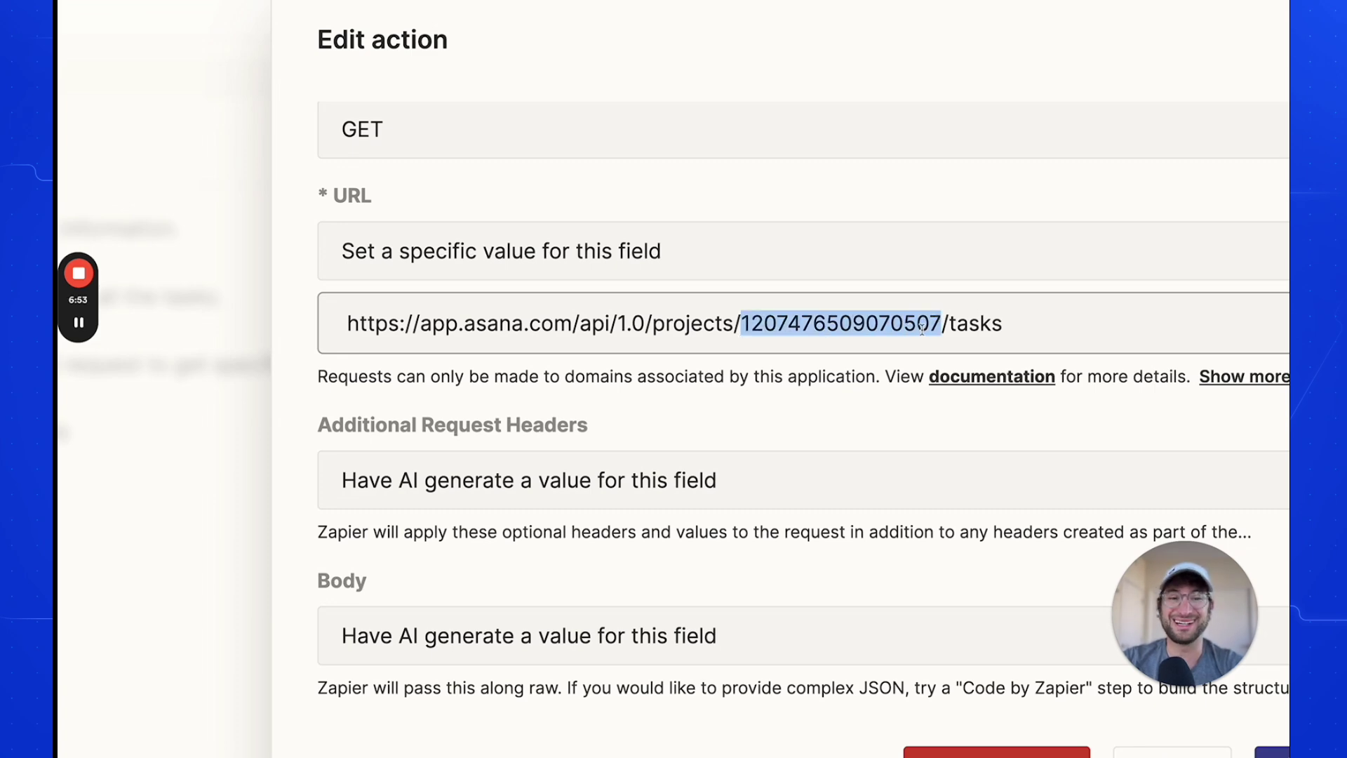
pyautogui.doubleClick(988, 321)
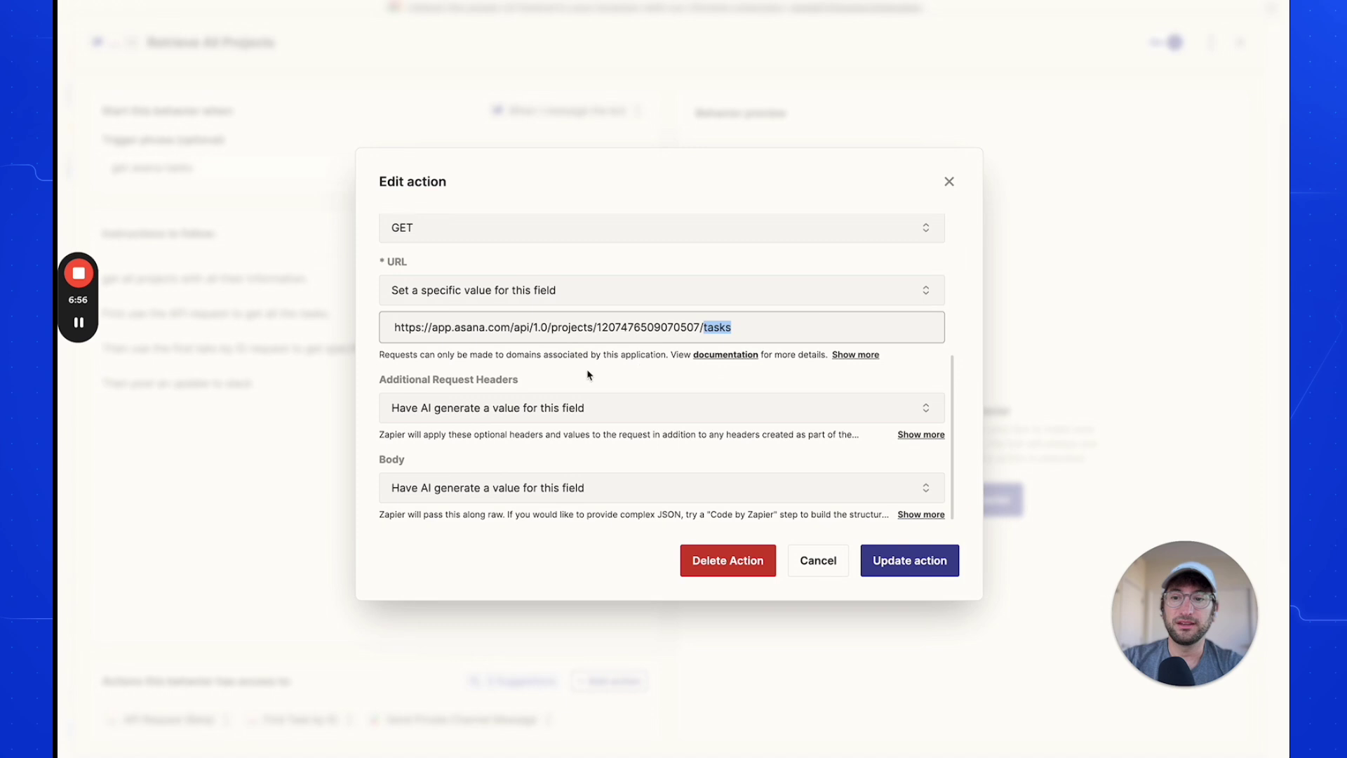
# - Review the value options for Additional Request Headers and look over the Body and Query String Parameters settings
pyautogui.scroll(-1, 631, 428)
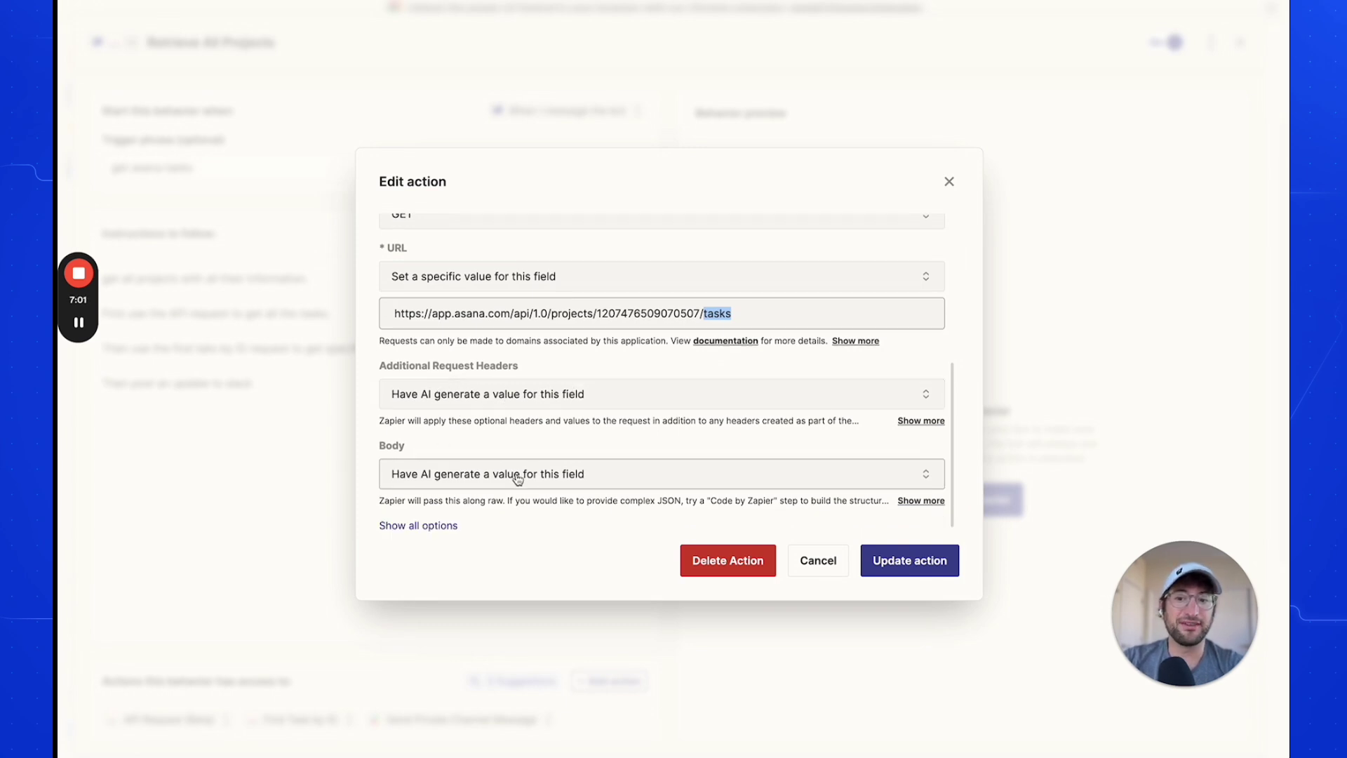
pyautogui.click(473, 403)
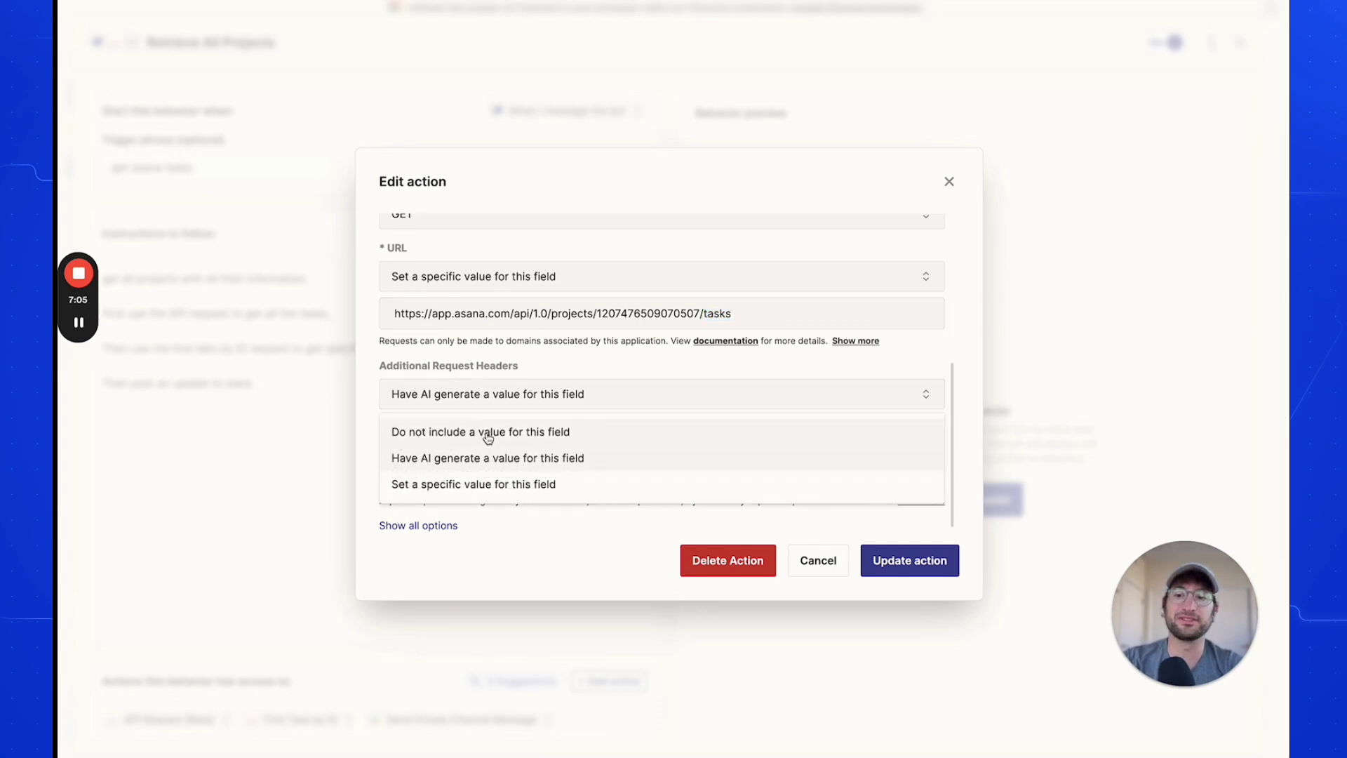
pyautogui.click(468, 383)
pyautogui.scroll(-2, 436, 526)
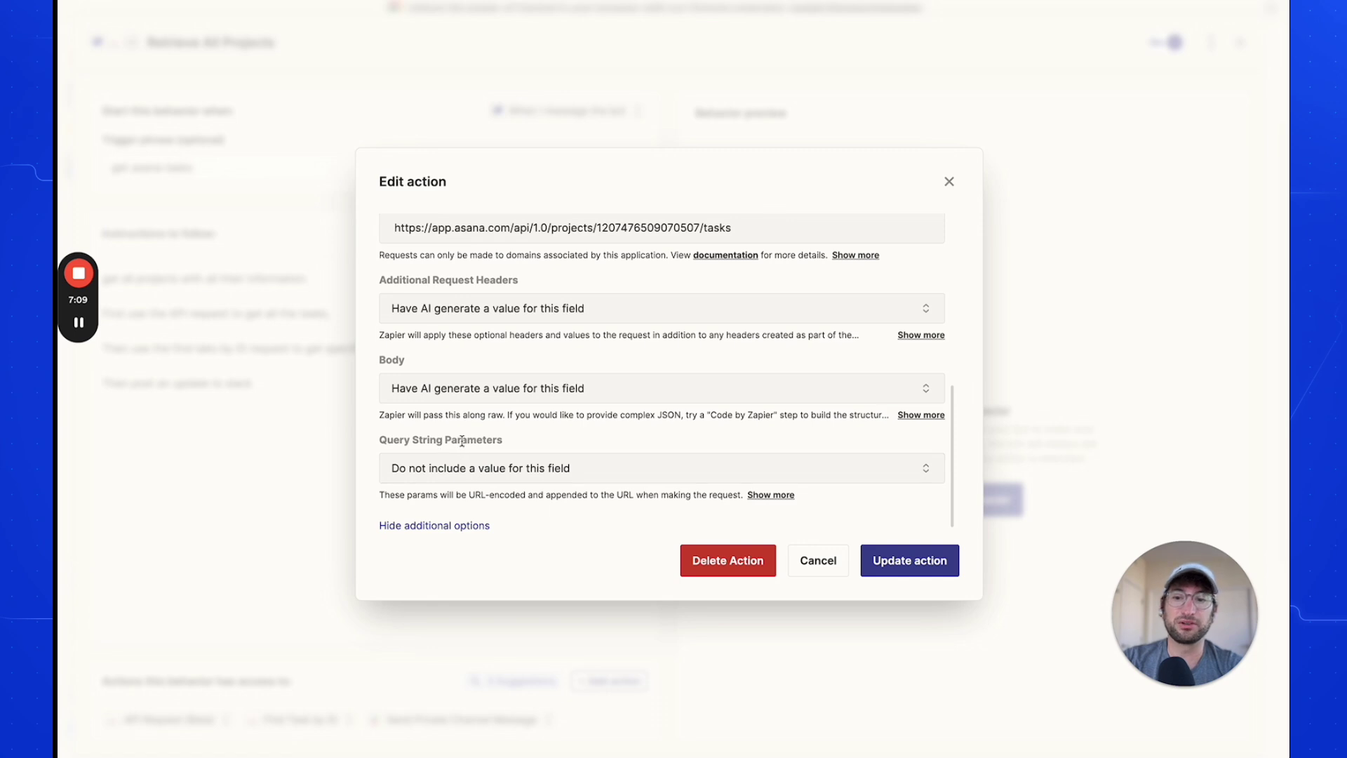
pyautogui.scroll(3, 474, 459)
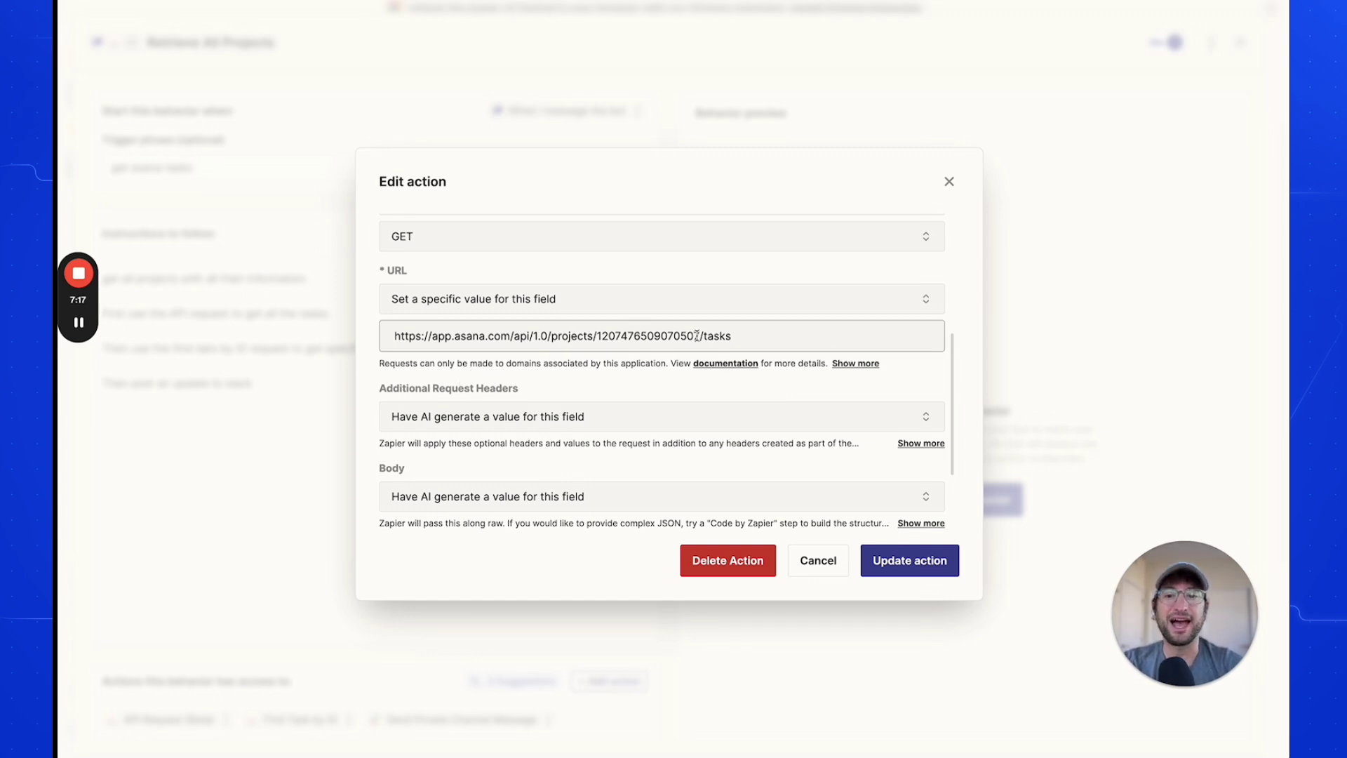
# - Switch to the Cross-functional project plan in Asana and locate the project ID in its web address
pyautogui.moveTo(714, 336)
pyautogui.mouseDown()
pyautogui.moveTo(537, 336)
pyautogui.moveTo(732, 336)
pyautogui.mouseUp()
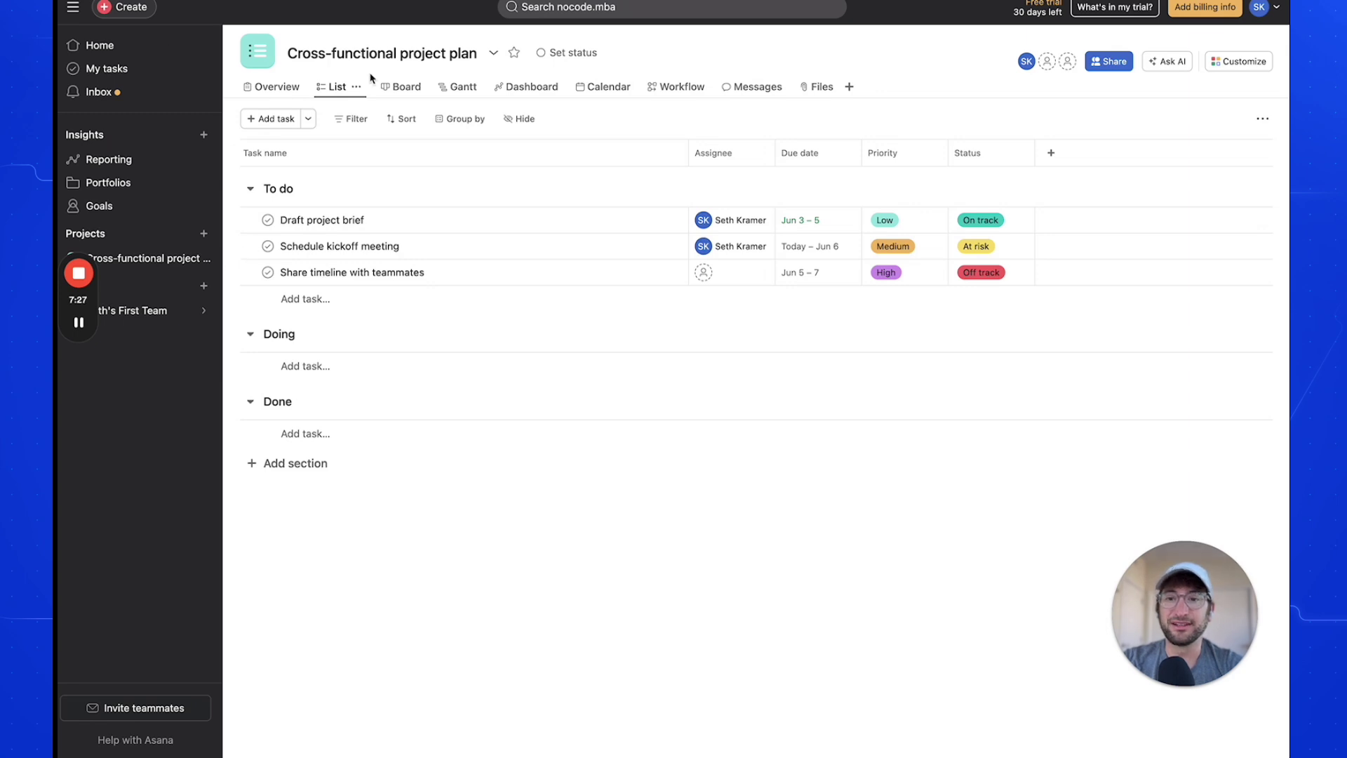
pyautogui.press('super+l')
pyautogui.click(622, 274)
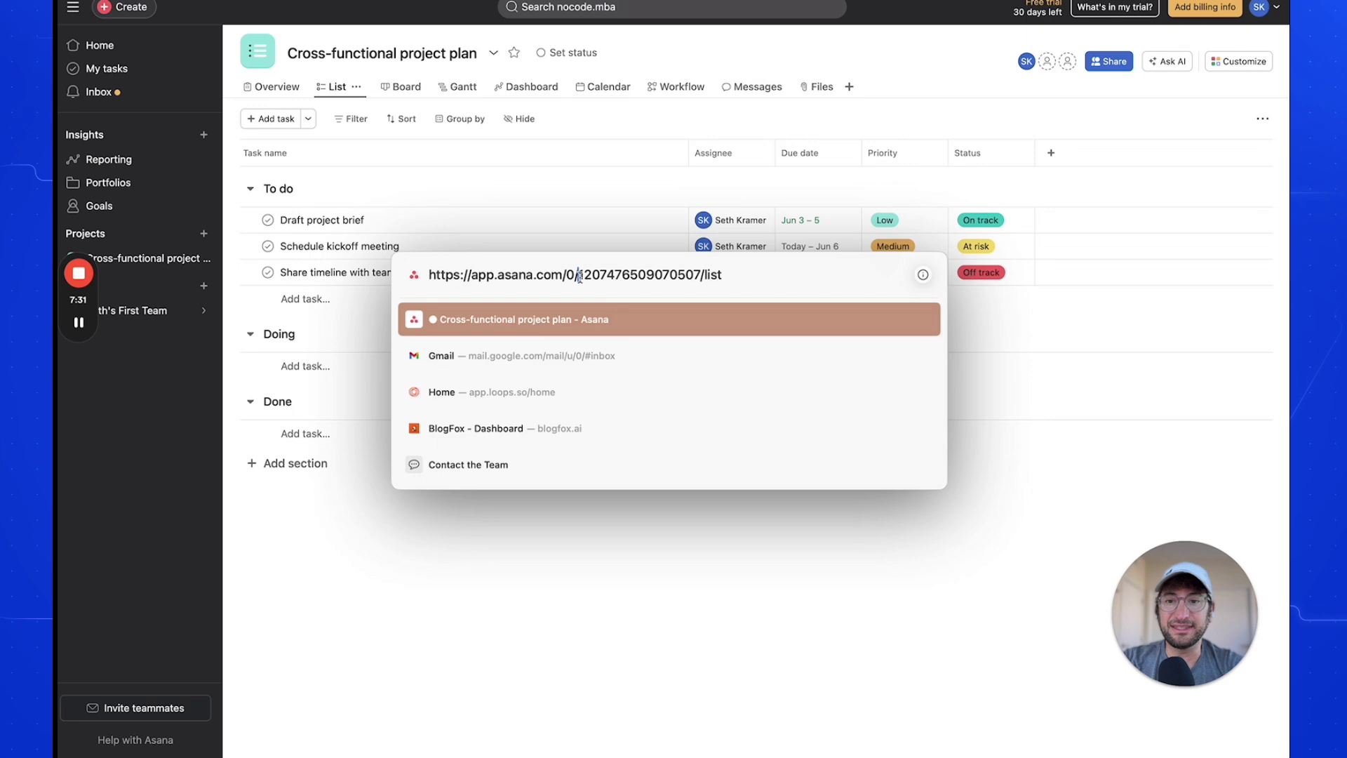
pyautogui.moveTo(579, 276); pyautogui.dragTo(700, 269)
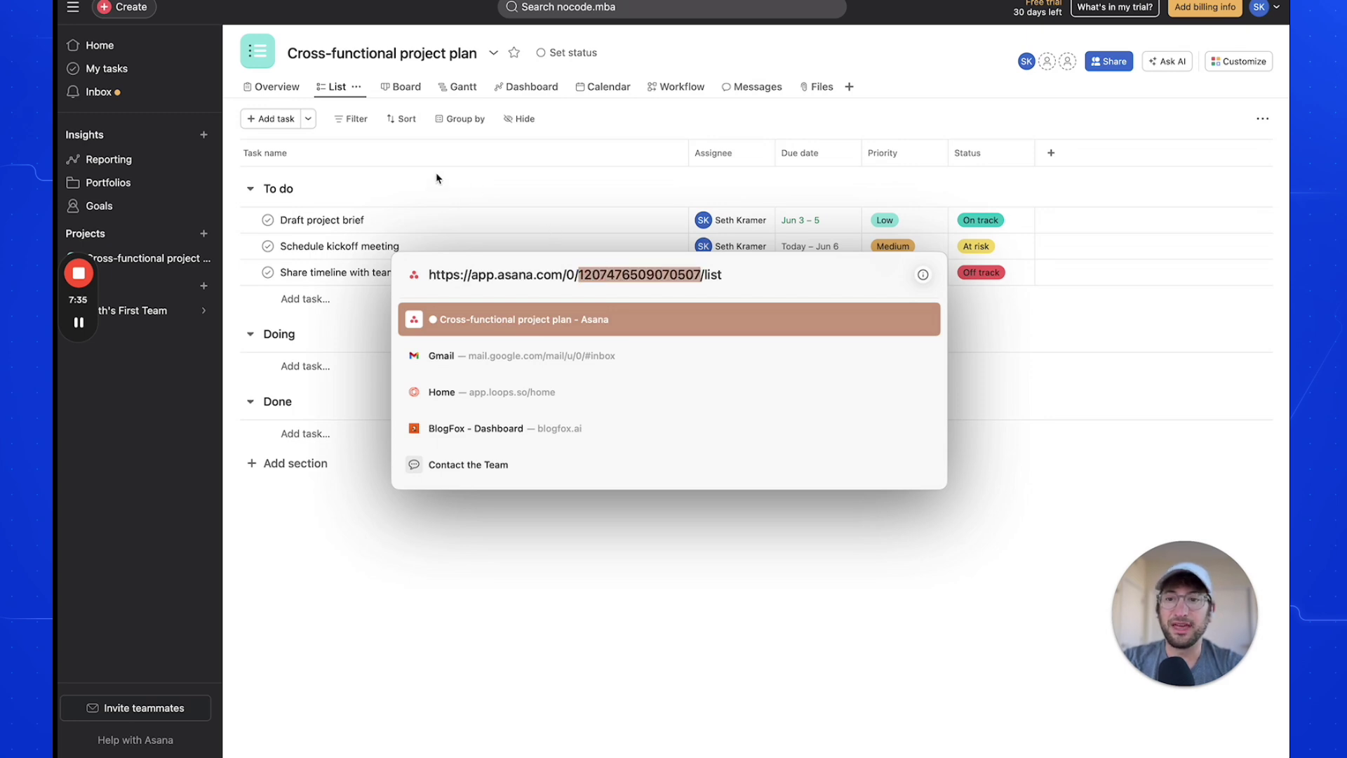
pyautogui.click(420, 614)
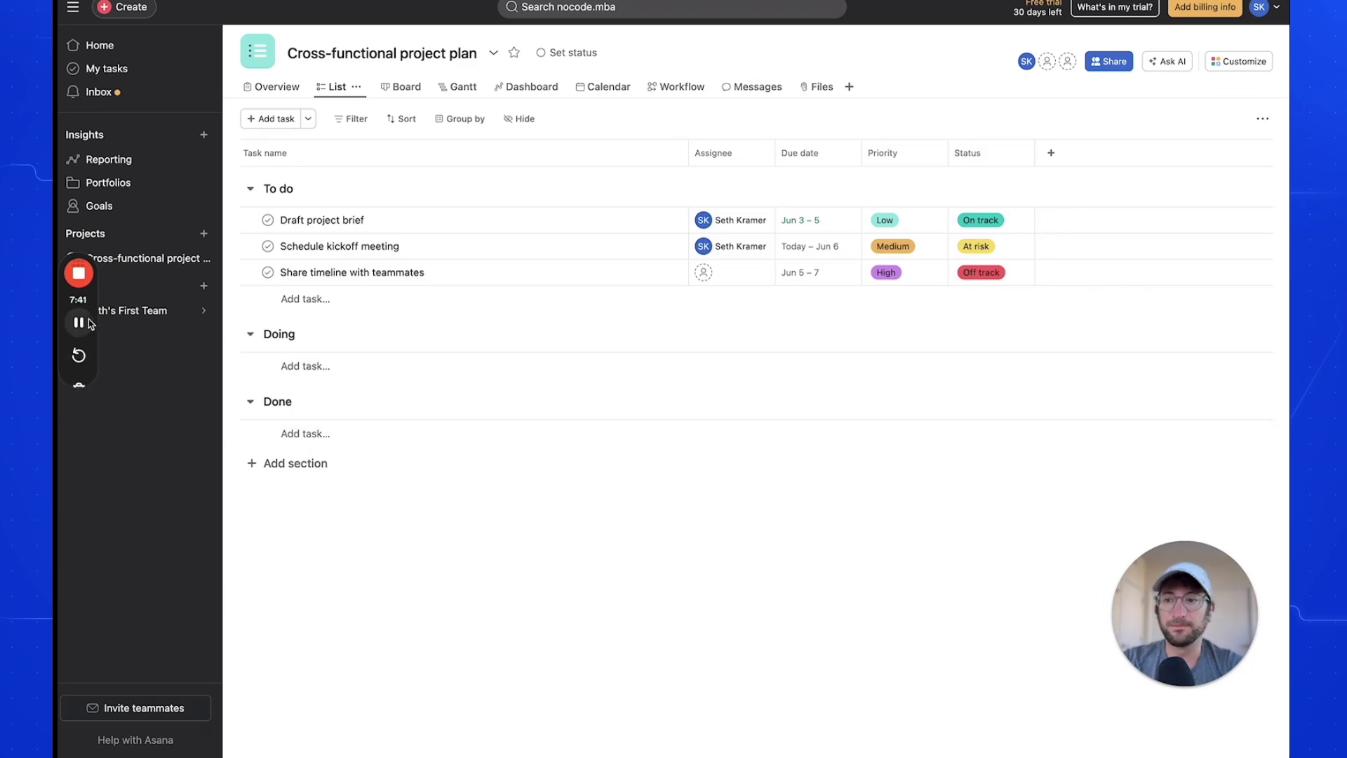
# - Switch to the Asana Developers API Reference and browse its endpoint list, focusing on the Tasks requests around Get tasks from a project
pyautogui.hotkey('ctrl', 'Tab')
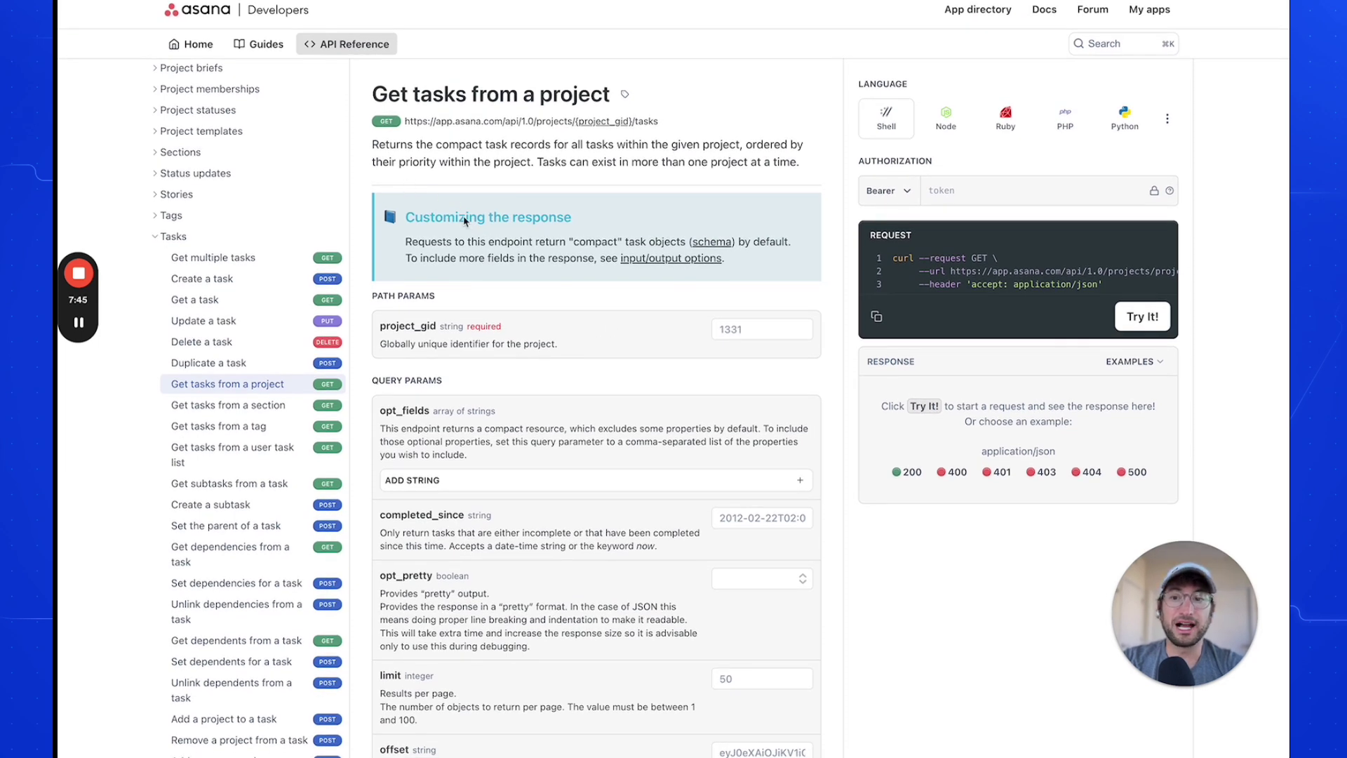
pyautogui.scroll(-1, 260, 175)
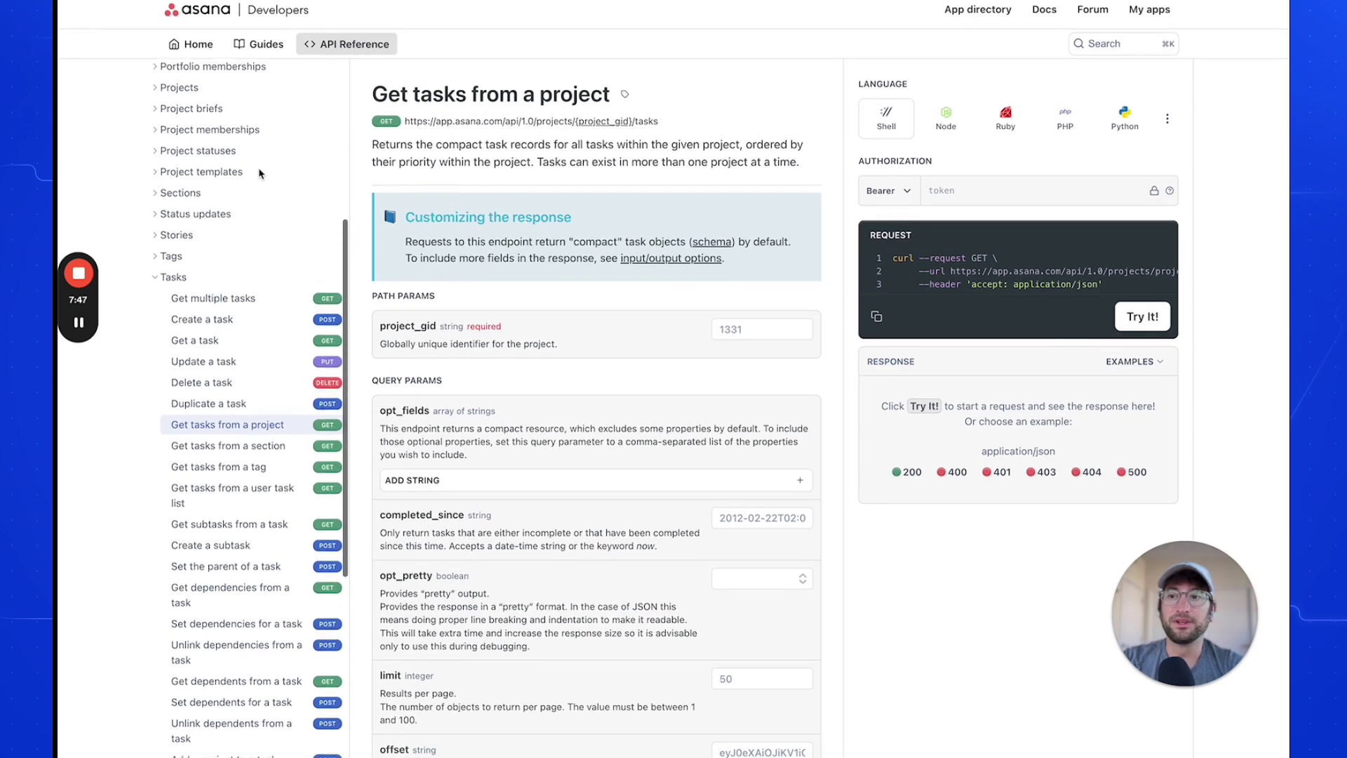
pyautogui.scroll(-1, 279, 211)
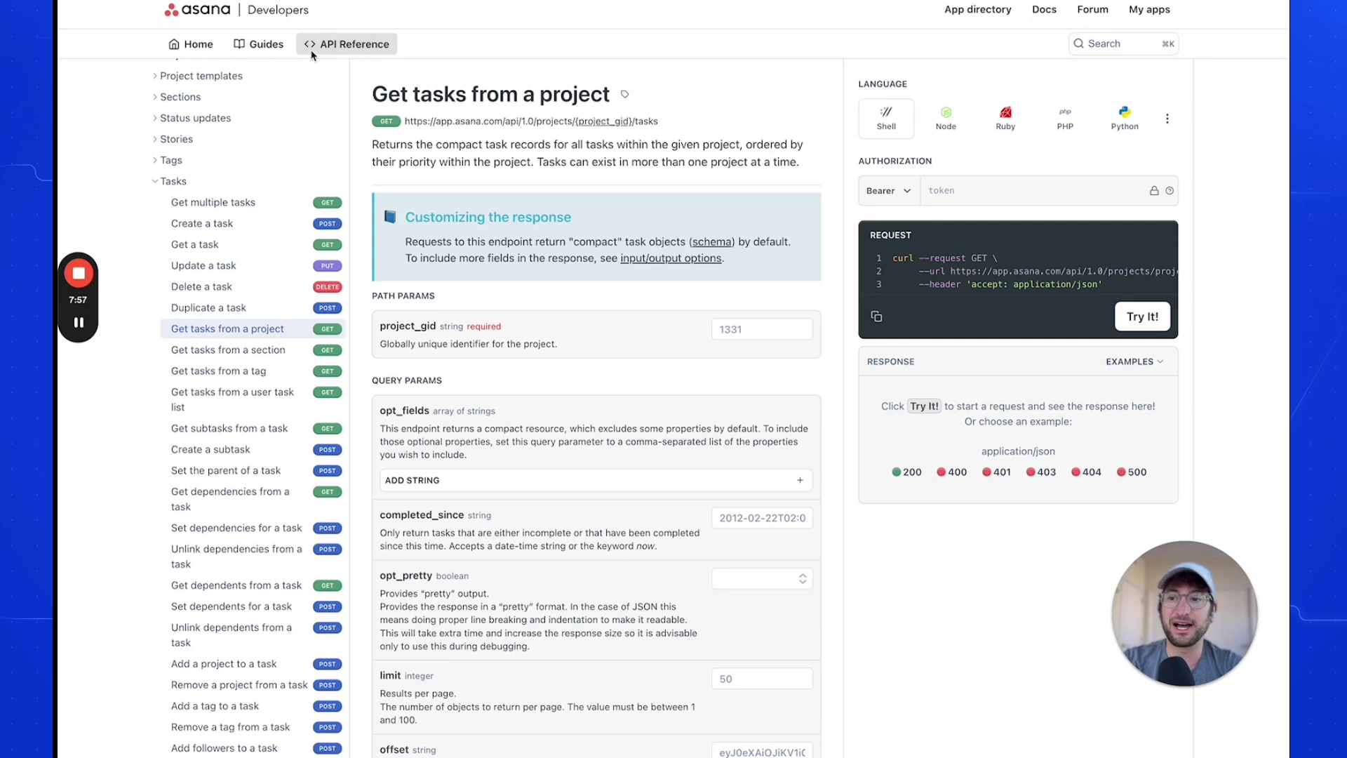
pyautogui.scroll(3, 246, 332)
pyautogui.scroll(5, 247, 332)
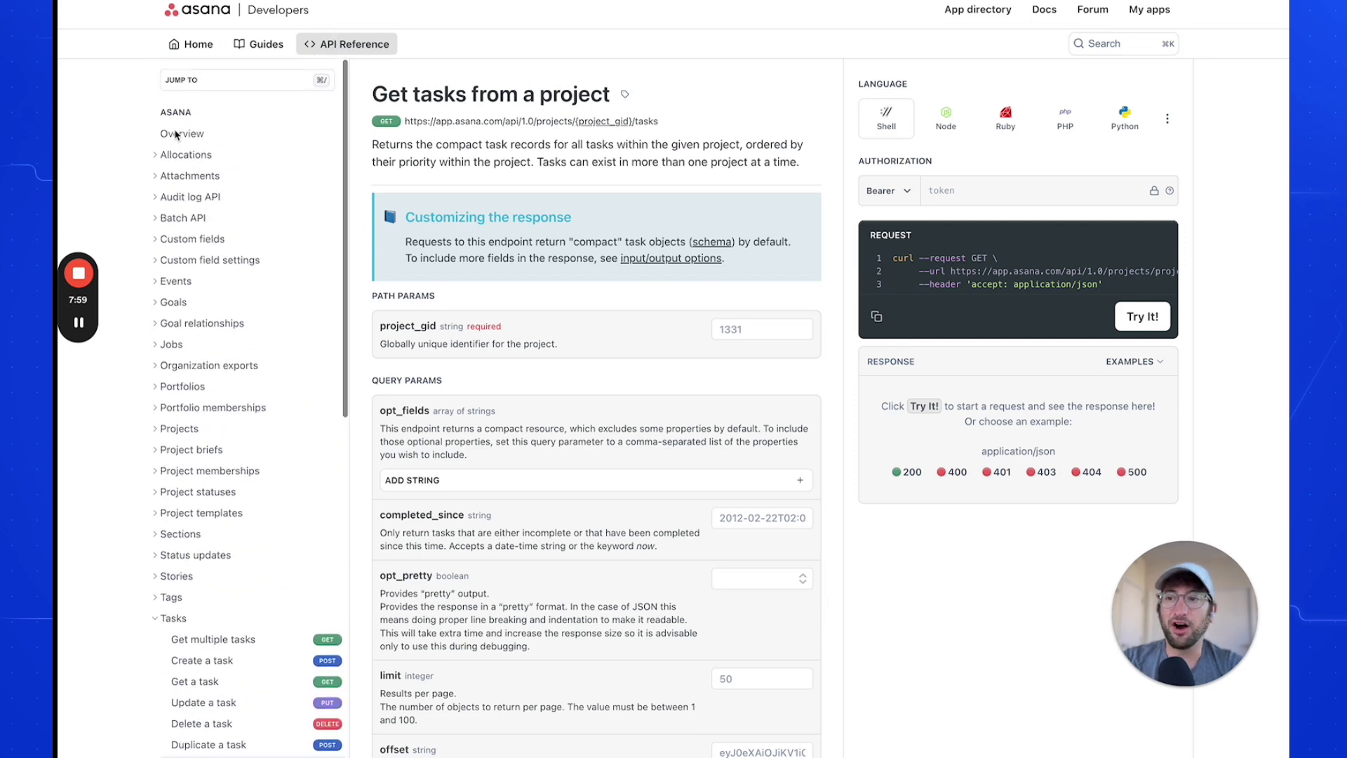
pyautogui.scroll(-4, 201, 454)
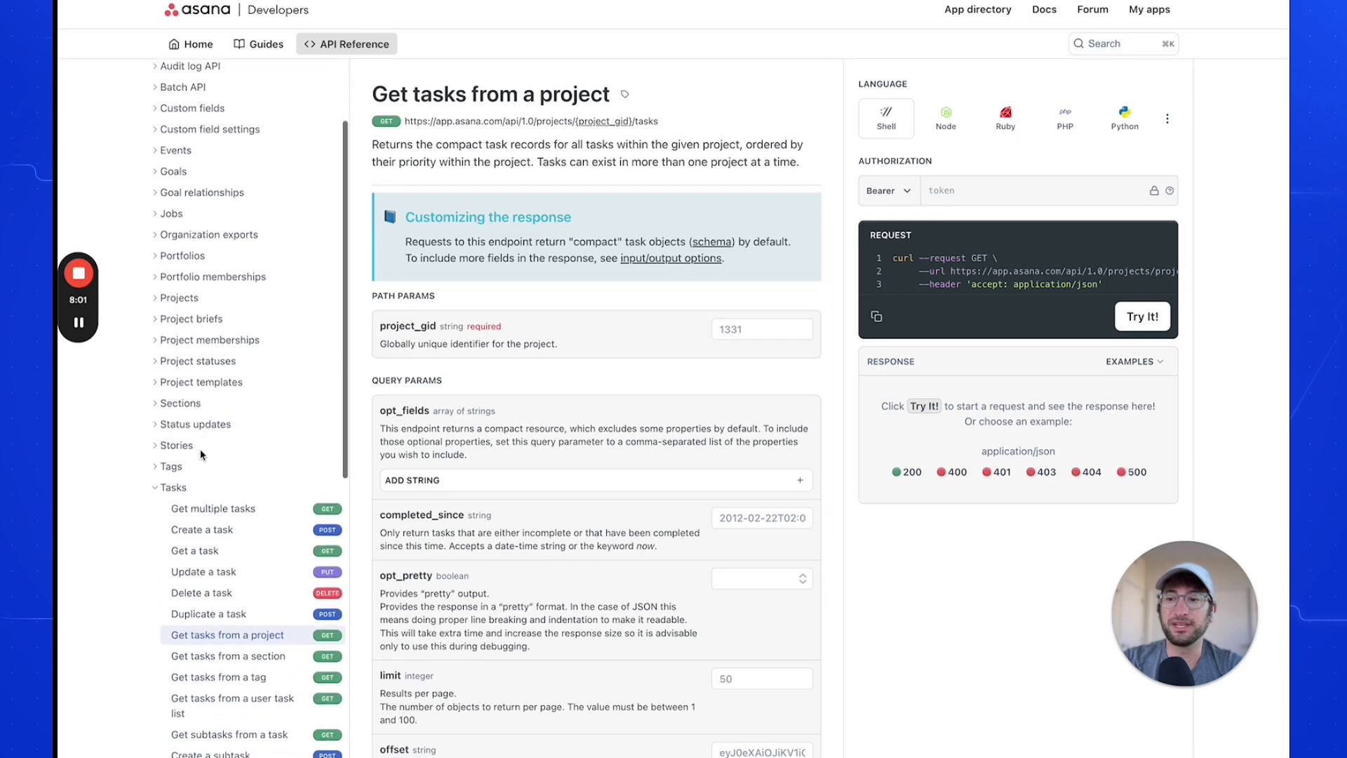
pyautogui.scroll(-2, 202, 454)
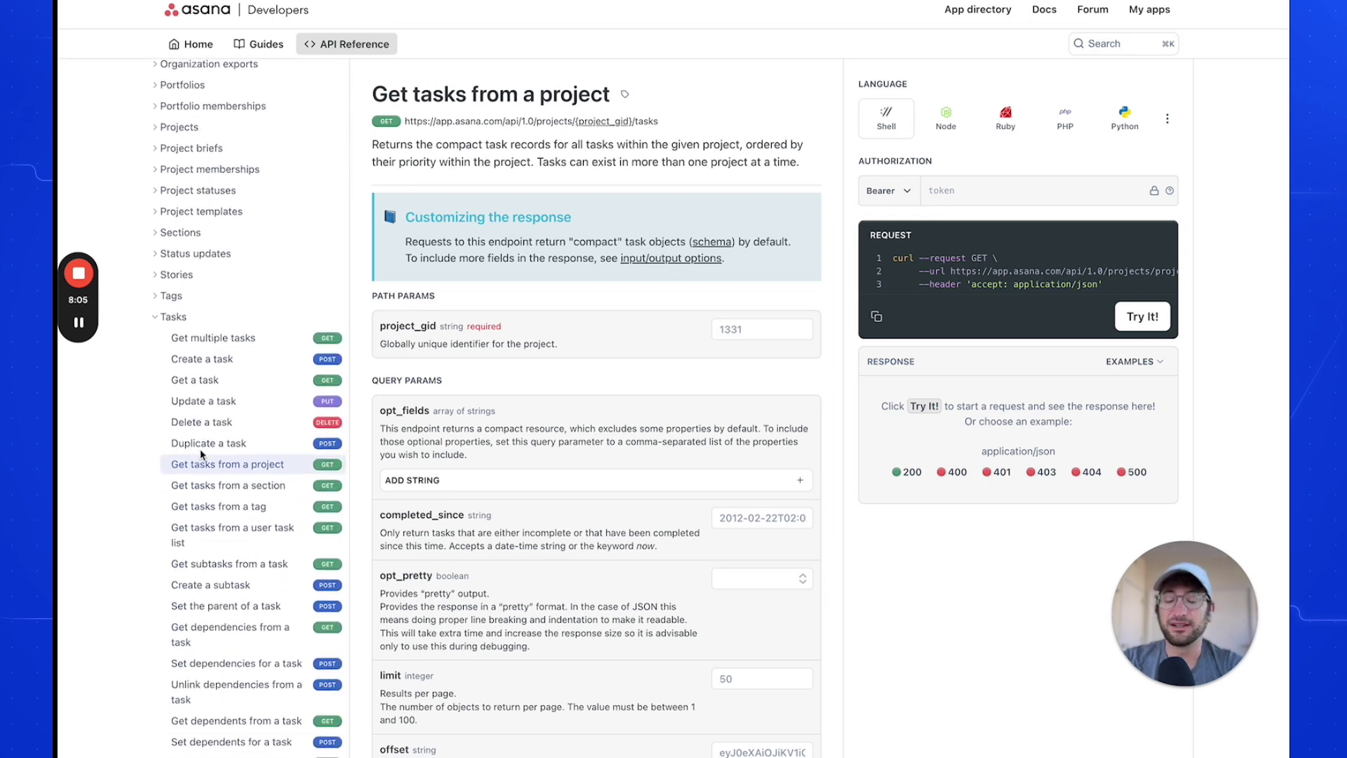
pyautogui.scroll(-2, 201, 454)
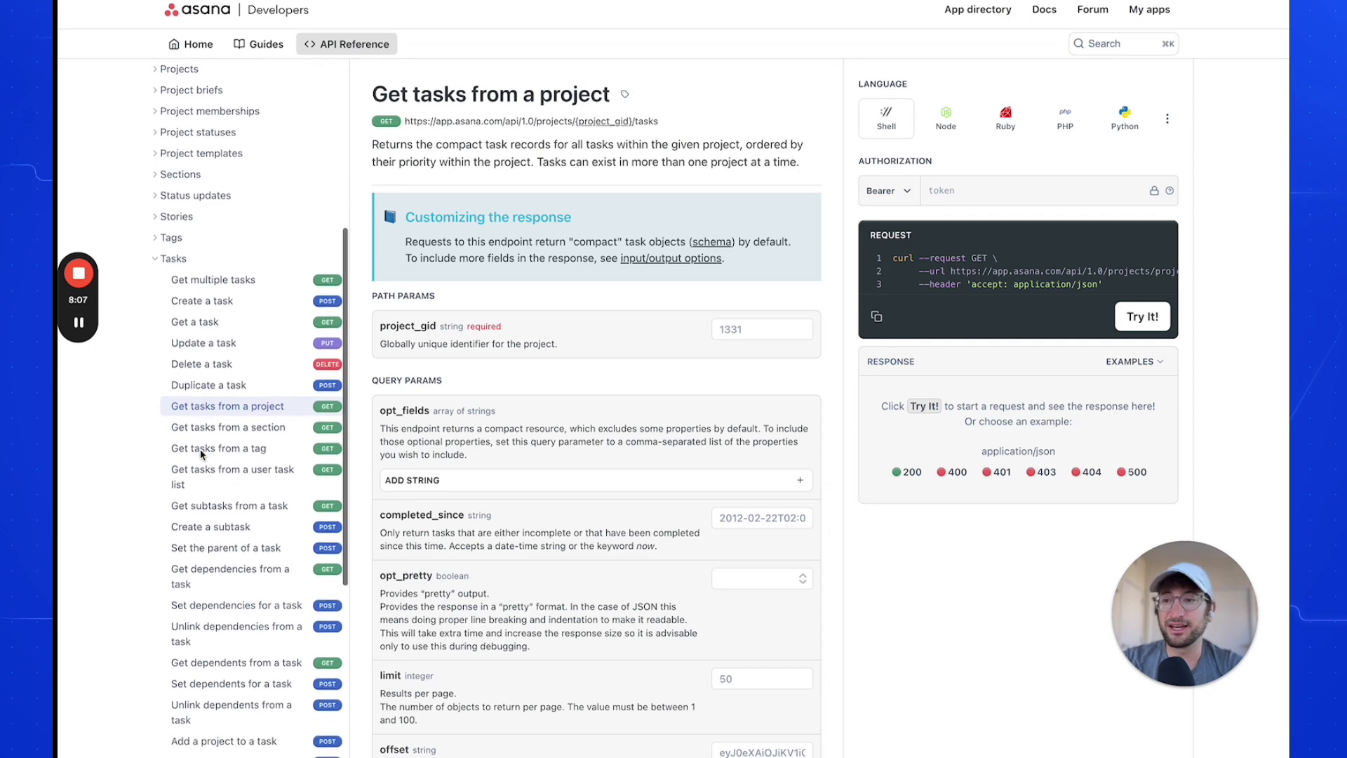
pyautogui.scroll(-1, 196, 279)
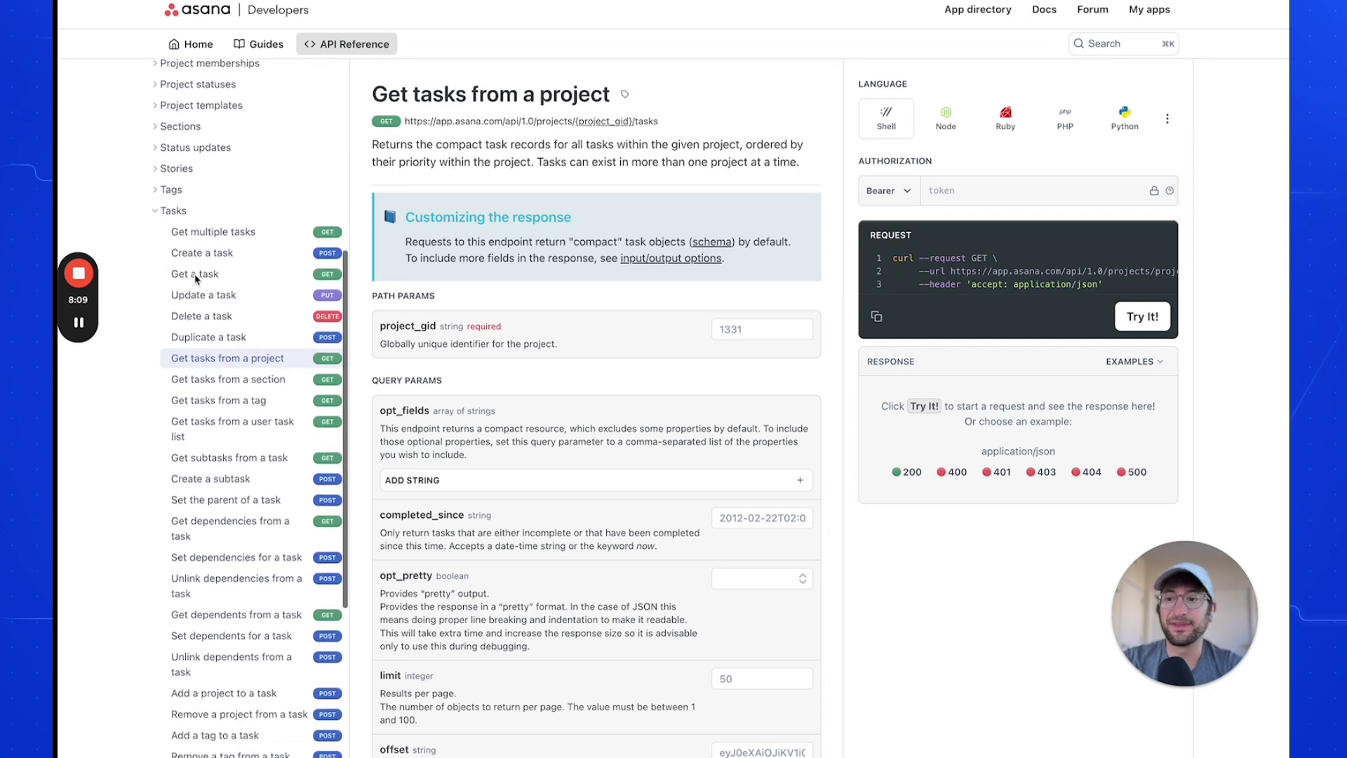
pyautogui.scroll(-1, 197, 278)
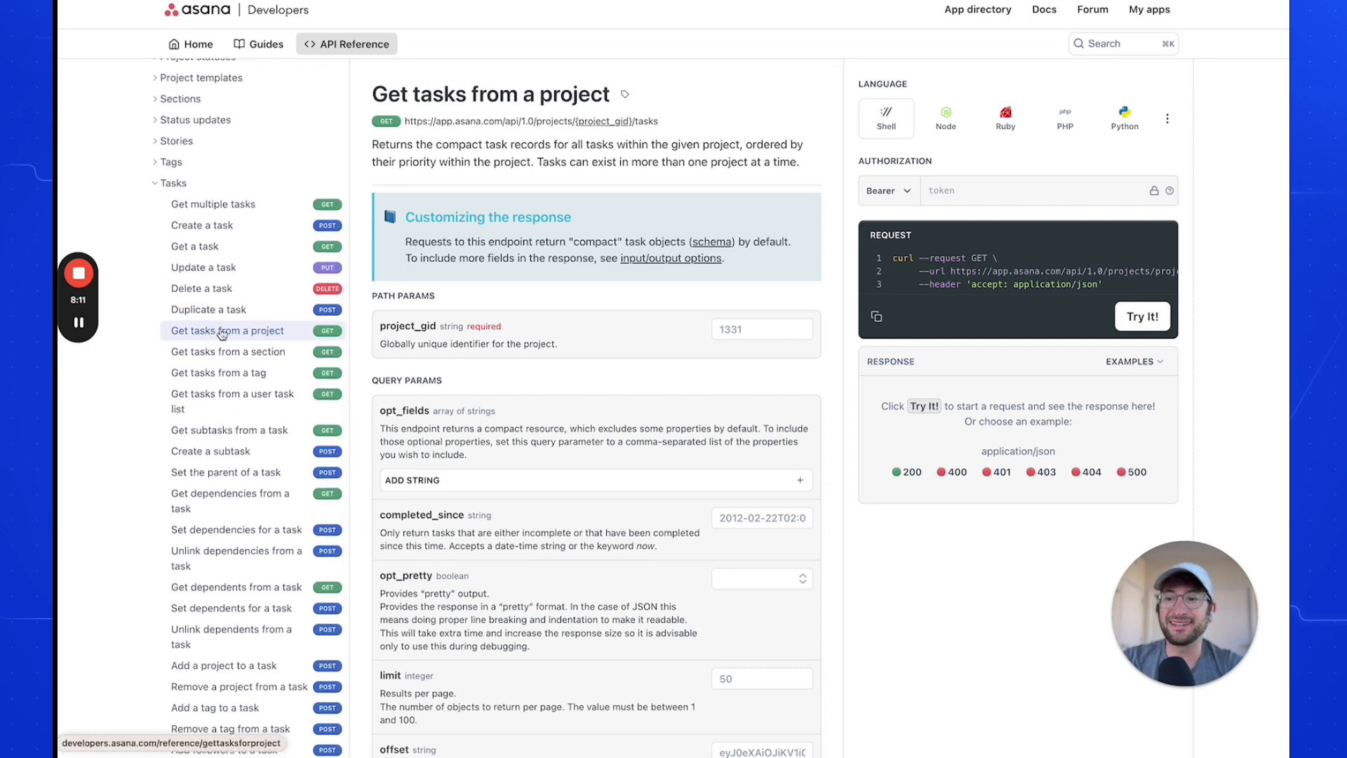
pyautogui.scroll(-1, 393, 315)
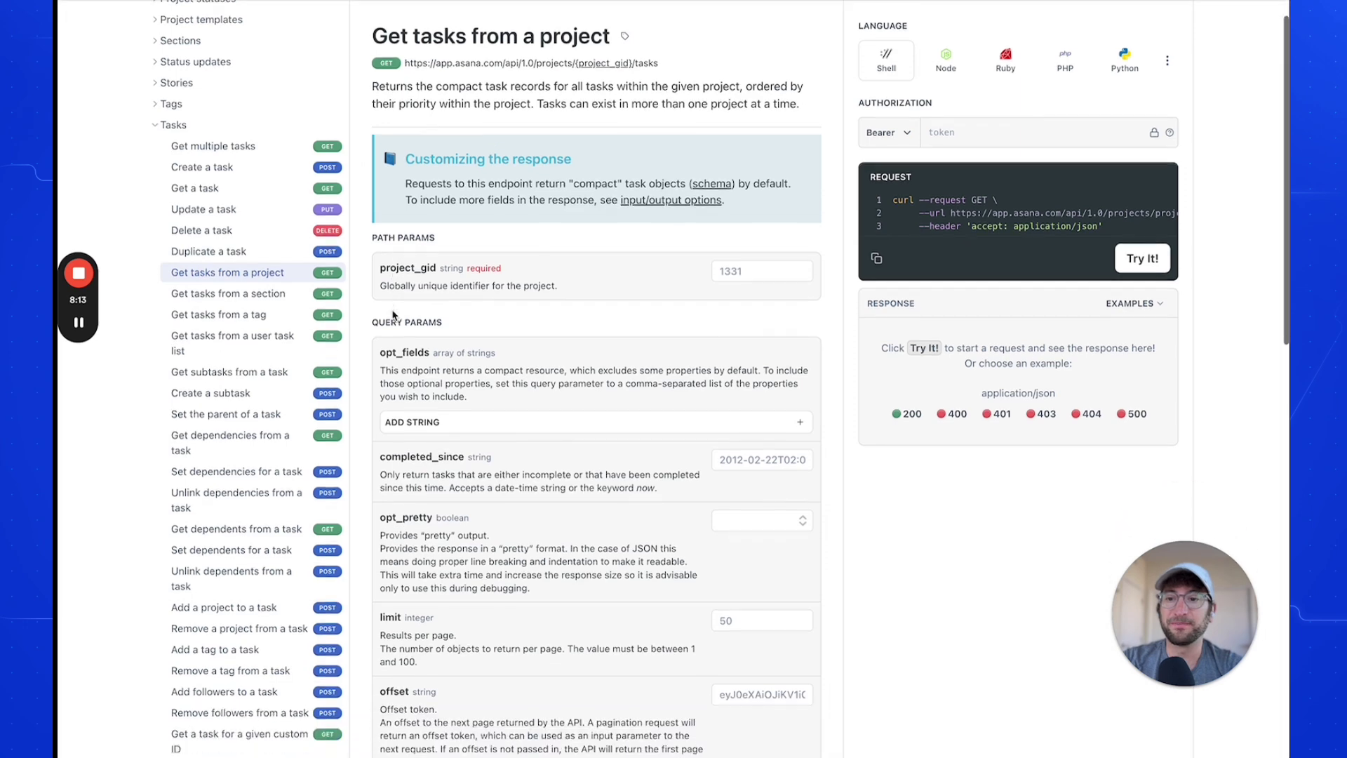
# - Highlight the Get tasks from a project endpoint URL and read through its path and query parameters
pyautogui.scroll(1, 392, 314)
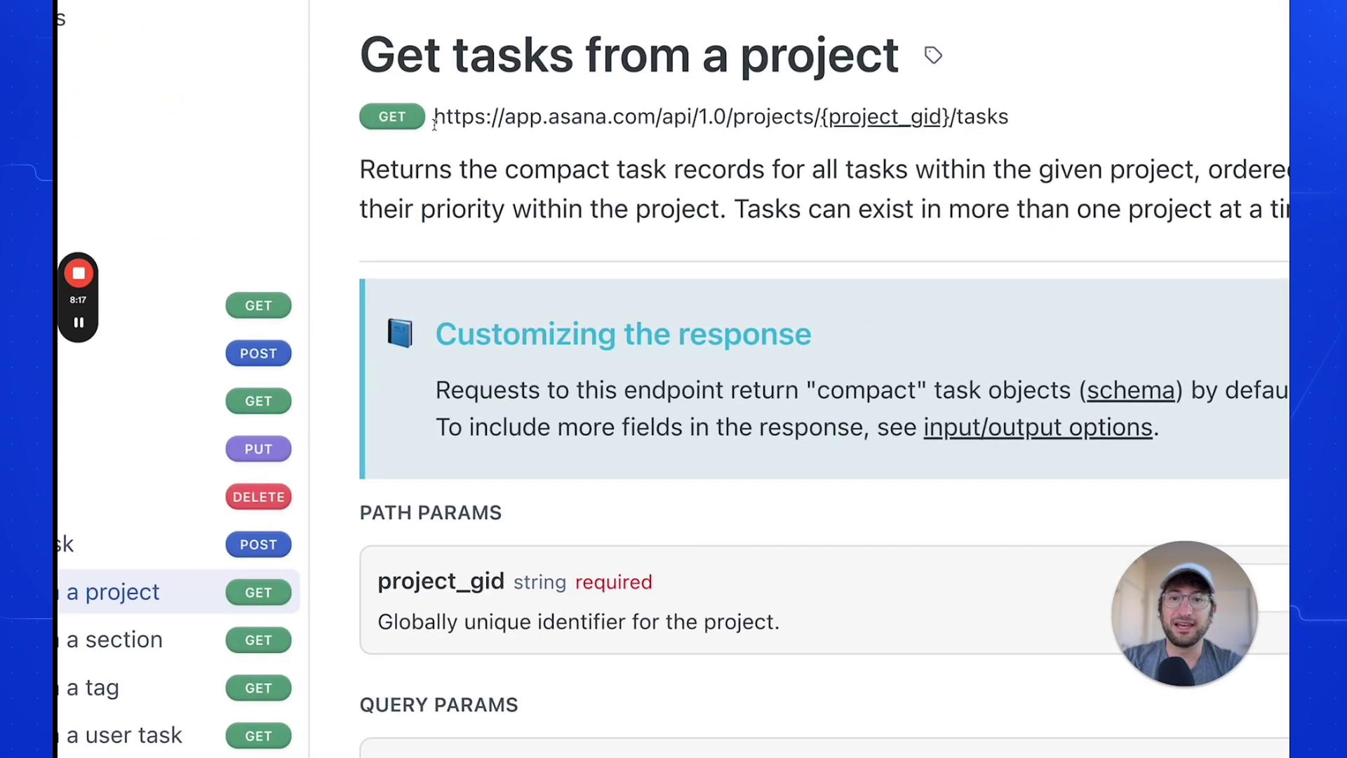
pyautogui.moveTo(434, 123); pyautogui.dragTo(1010, 112)
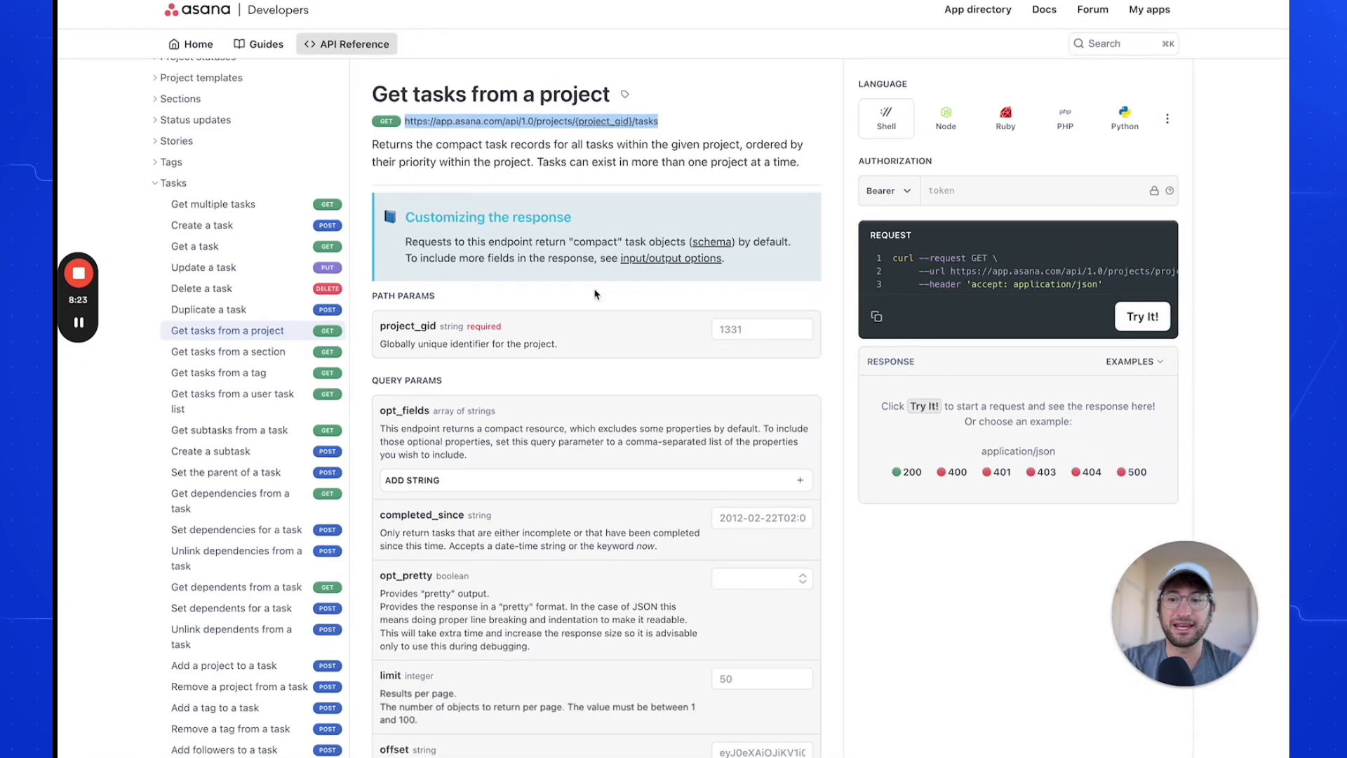
pyautogui.scroll(-3, 594, 293)
pyautogui.scroll(-3, 594, 293)
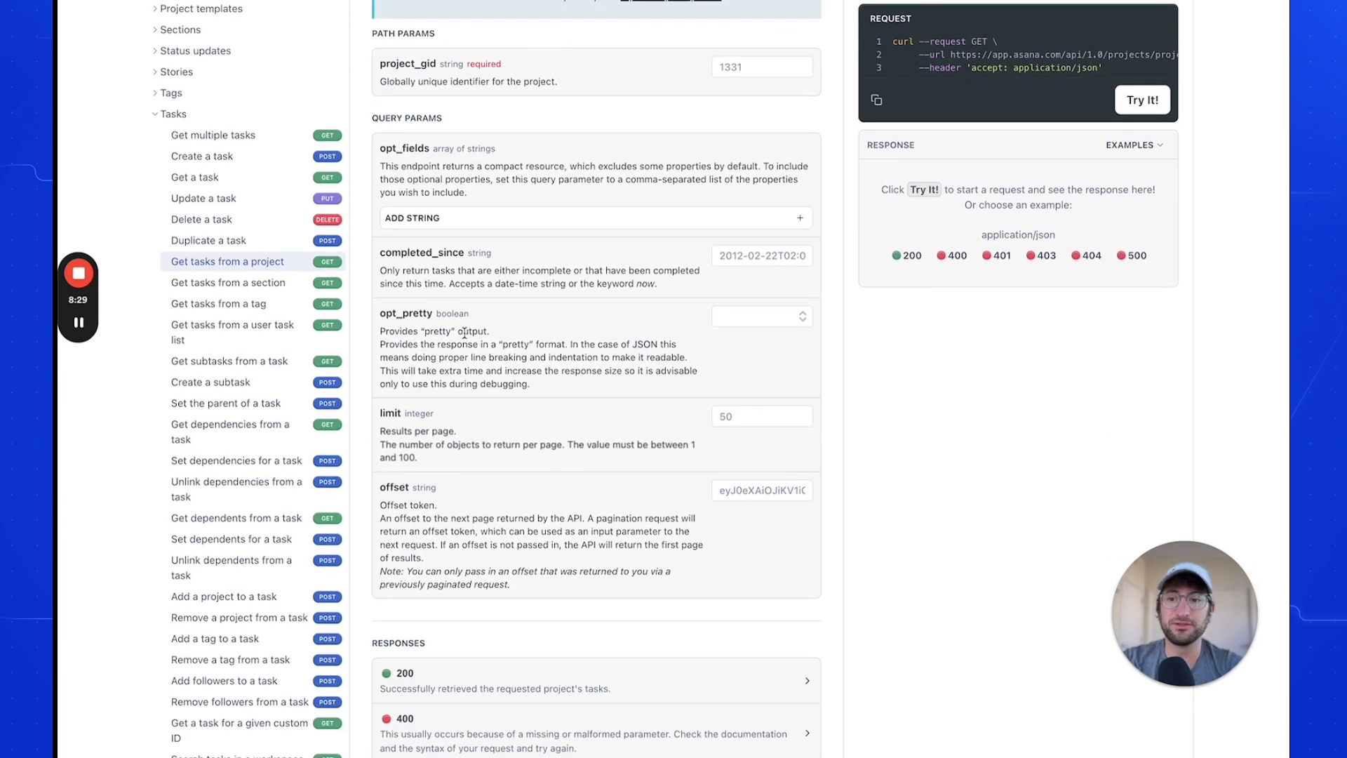
pyautogui.scroll(1, 505, 559)
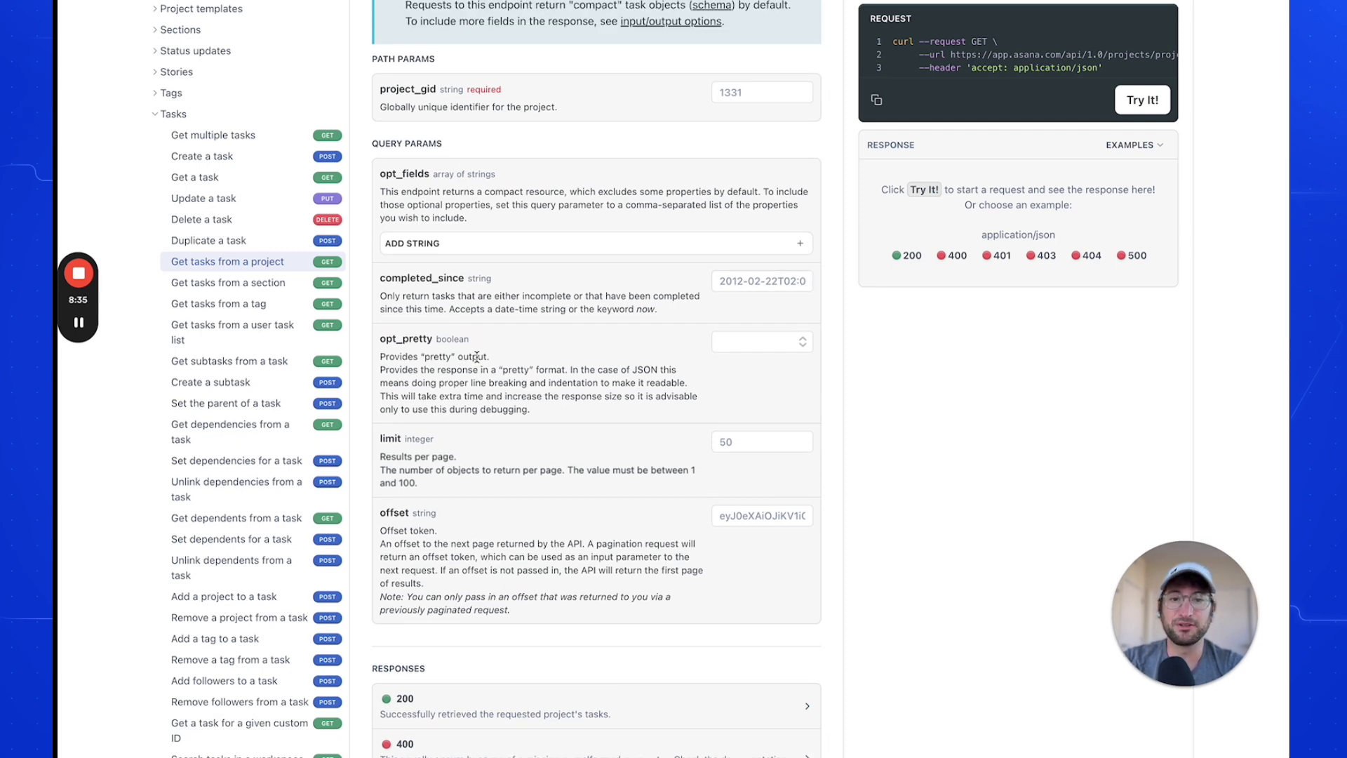
# - Finish reading the endpoint's query parameters, switch back to Zapier Central and save the API Request action
pyautogui.scroll(1, 477, 357)
pyautogui.scroll(-2, 476, 357)
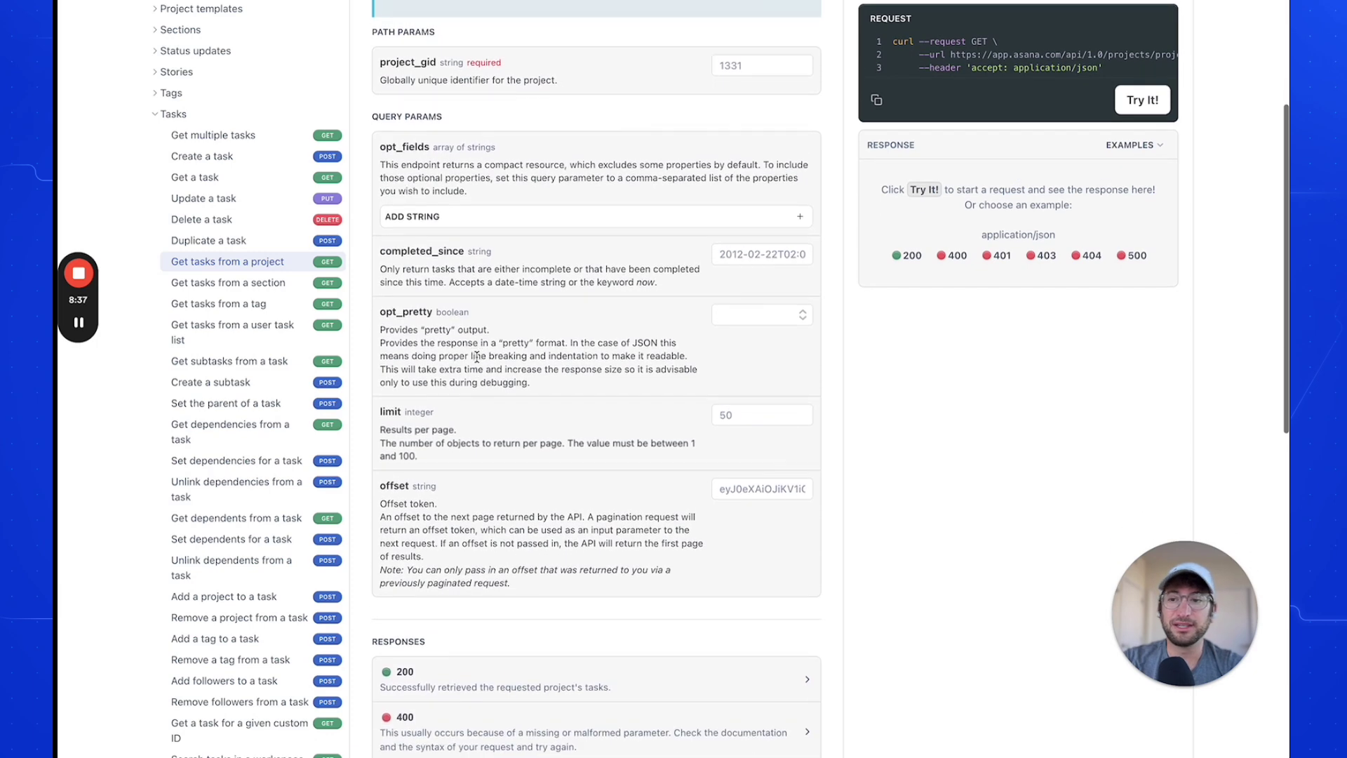
pyautogui.scroll(10, 476, 357)
pyautogui.press('super+Tab')
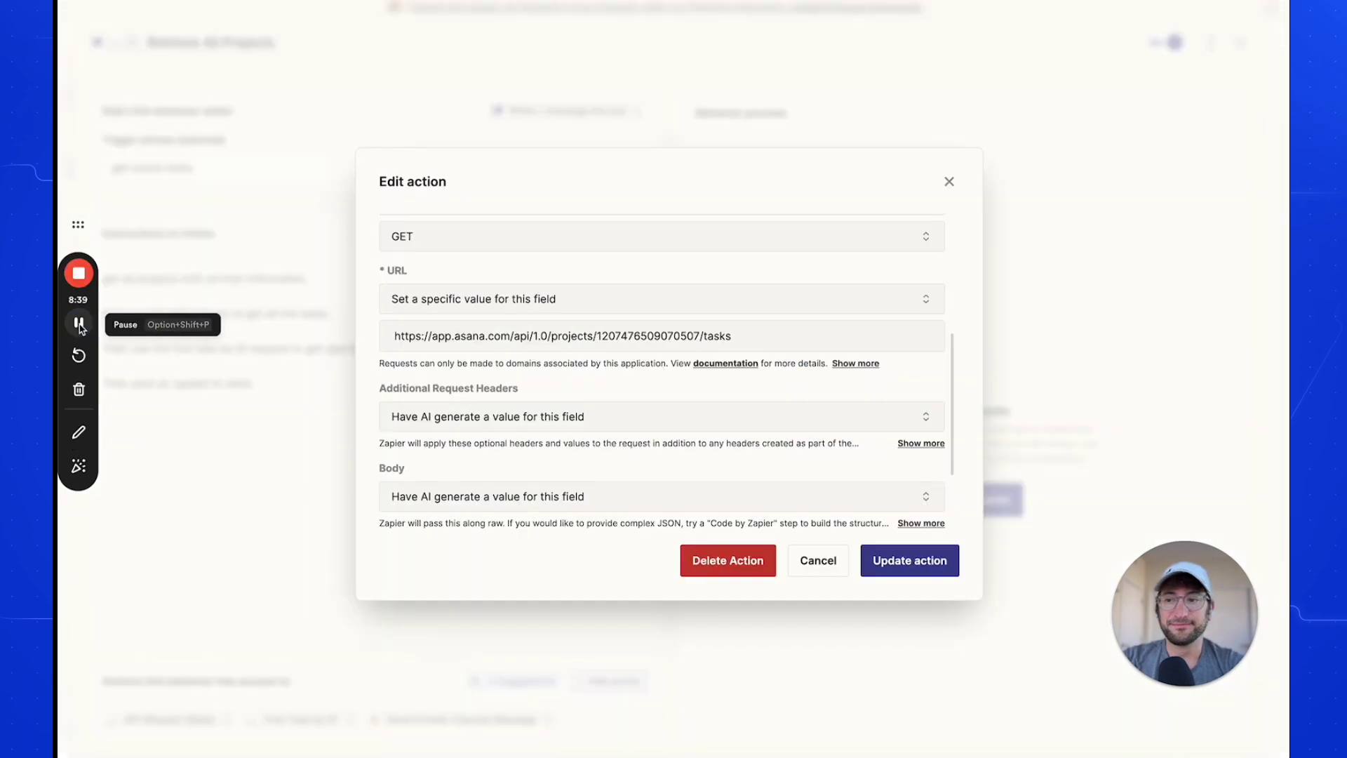
pyautogui.scroll(-3, 584, 385)
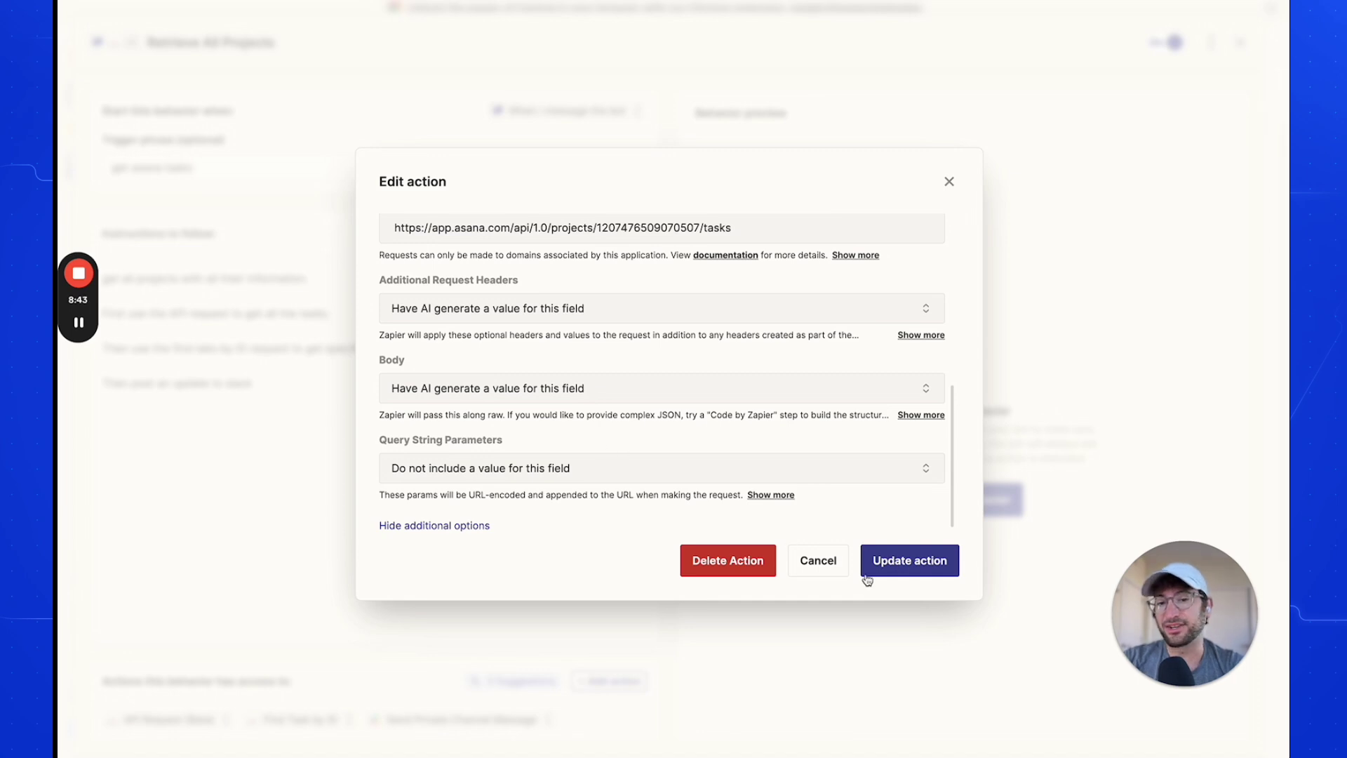
pyautogui.click(892, 567)
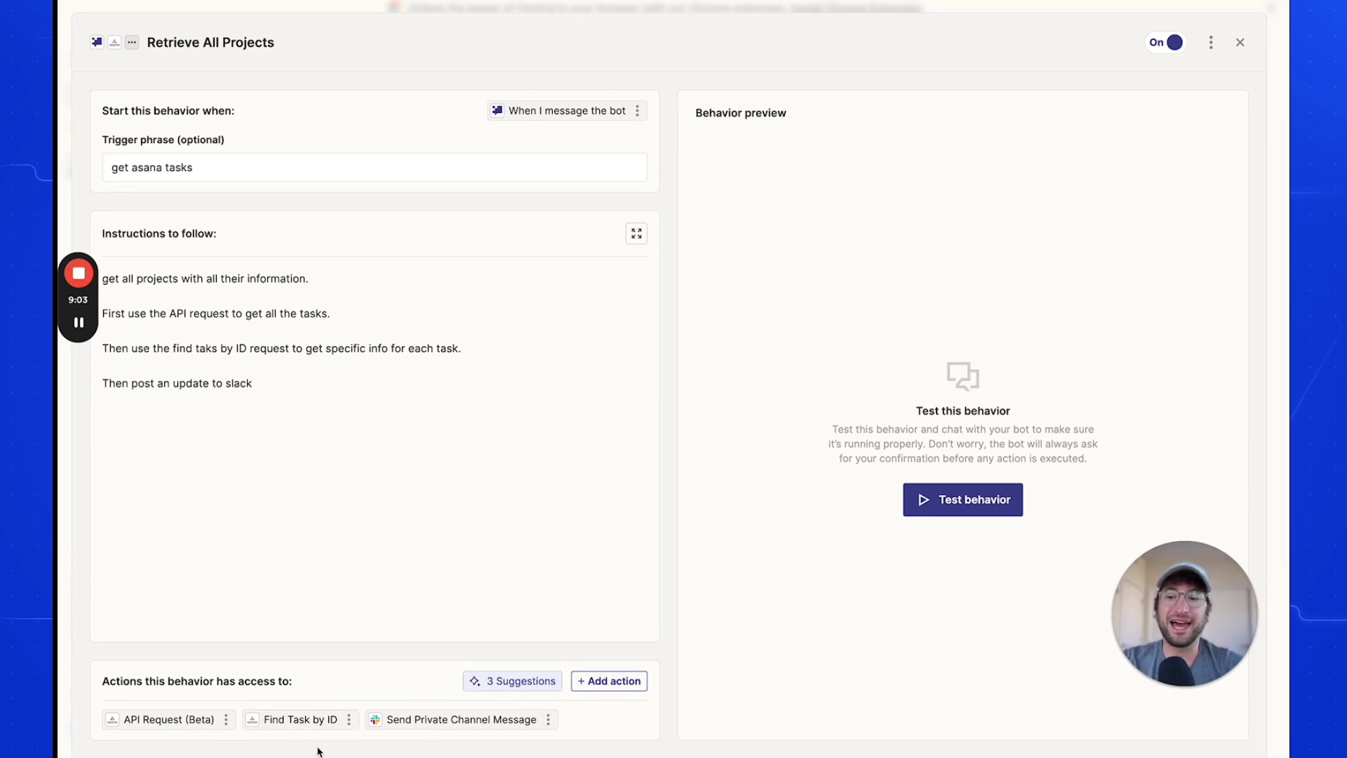
# - Open the Find Task by ID action and browse the other Asana actions available, such as the find options
pyautogui.click(287, 725)
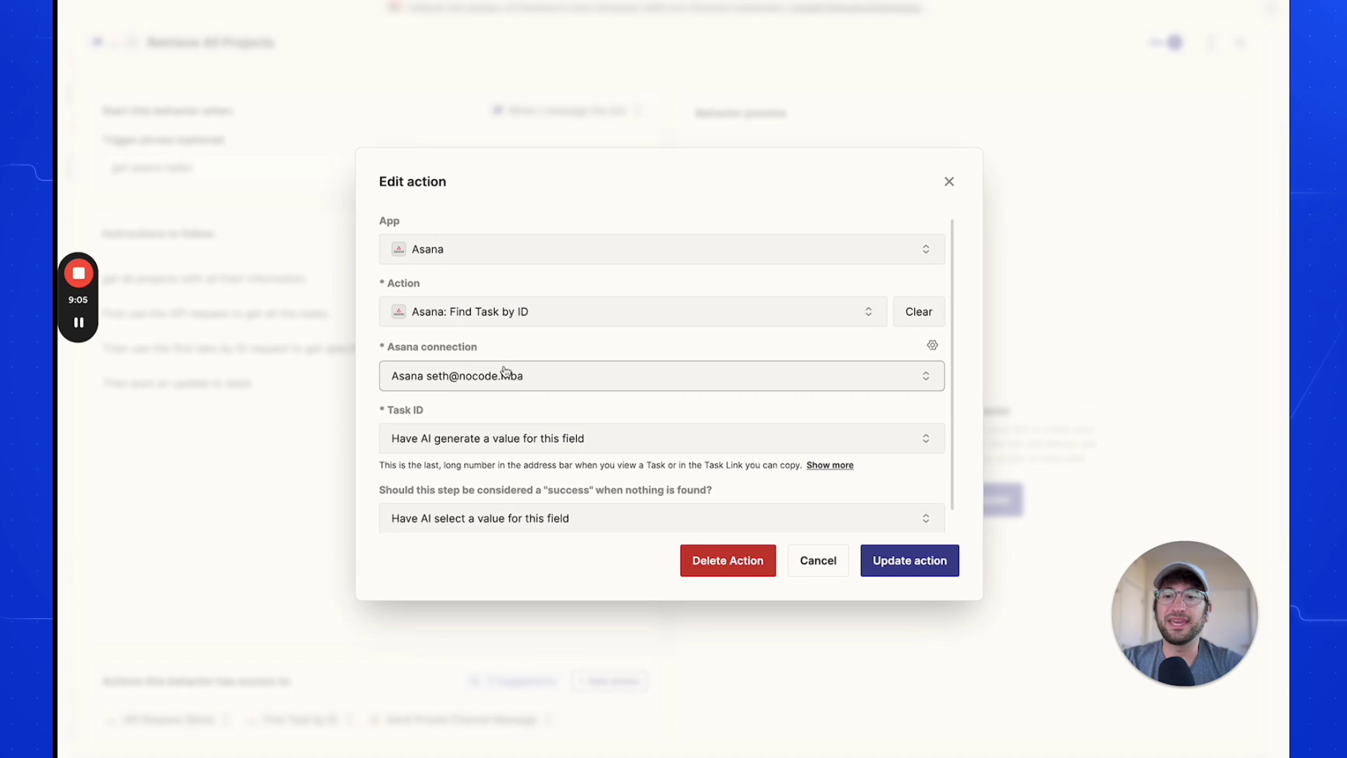
pyautogui.click(449, 373)
pyautogui.click(499, 344)
pyautogui.click(505, 322)
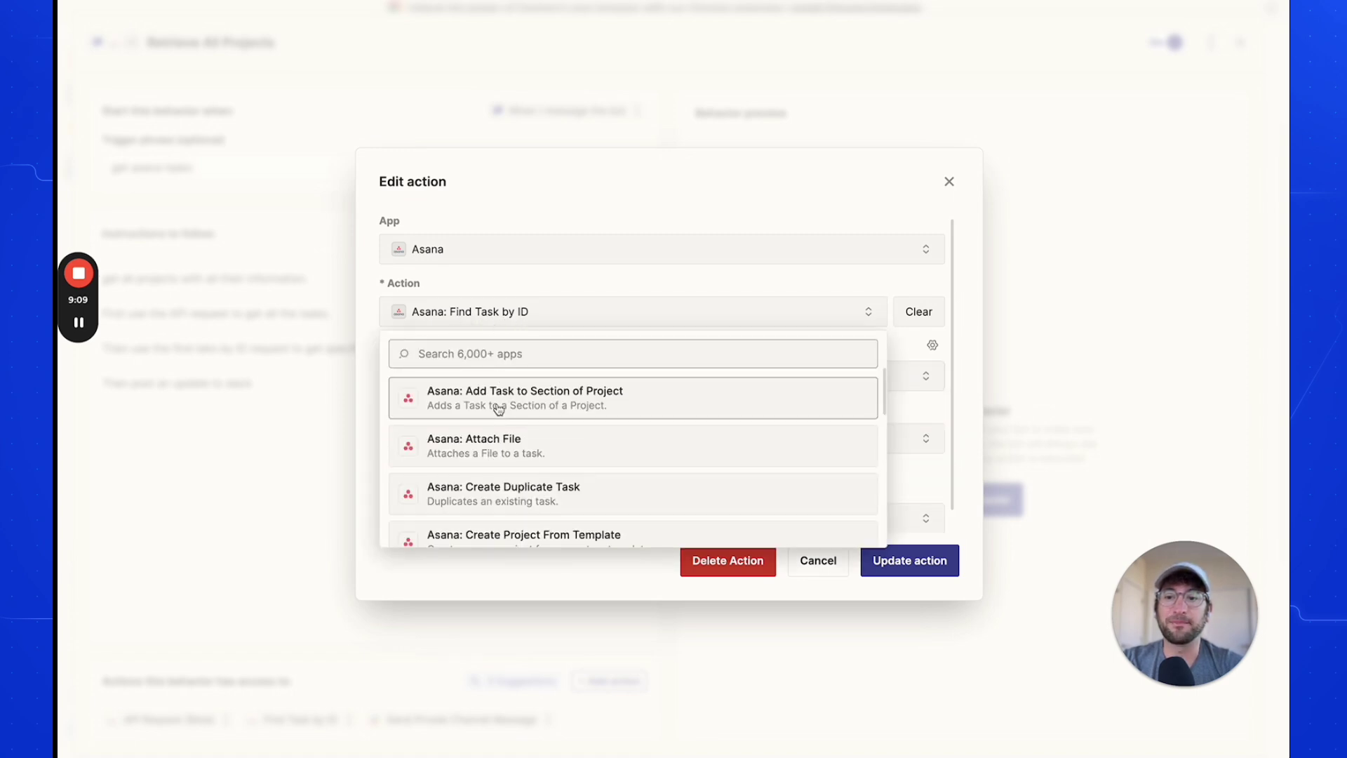
pyautogui.scroll(-3, 497, 406)
pyautogui.scroll(-5, 497, 407)
pyautogui.scroll(2, 497, 408)
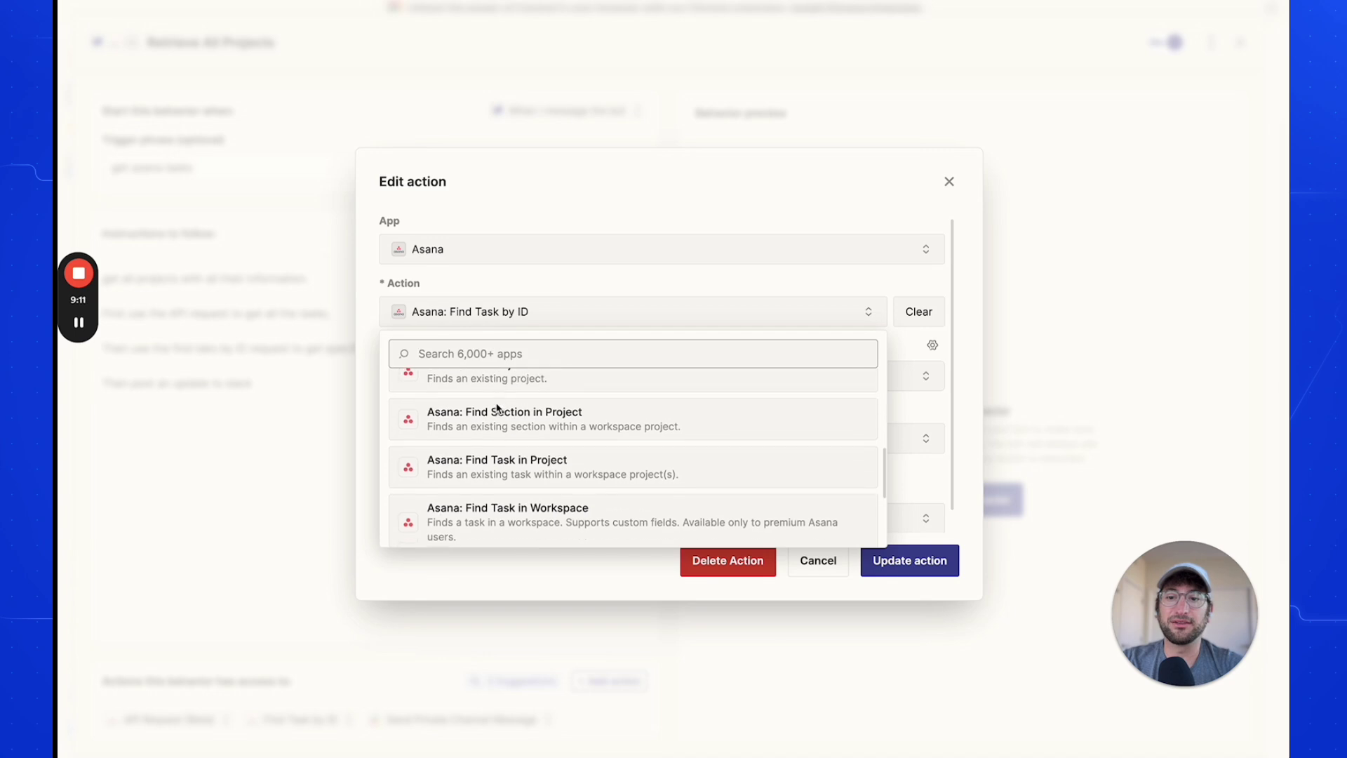
pyautogui.scroll(-2, 496, 407)
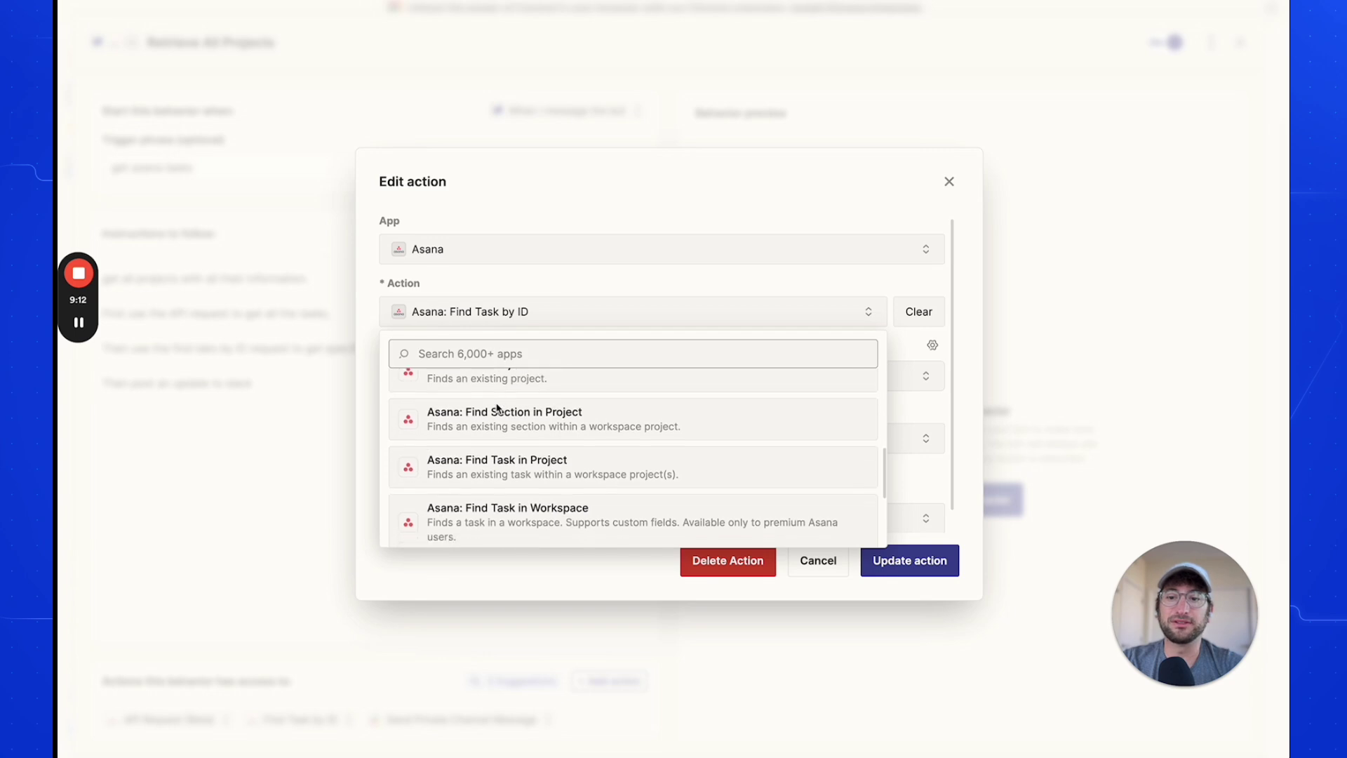
pyautogui.click(509, 291)
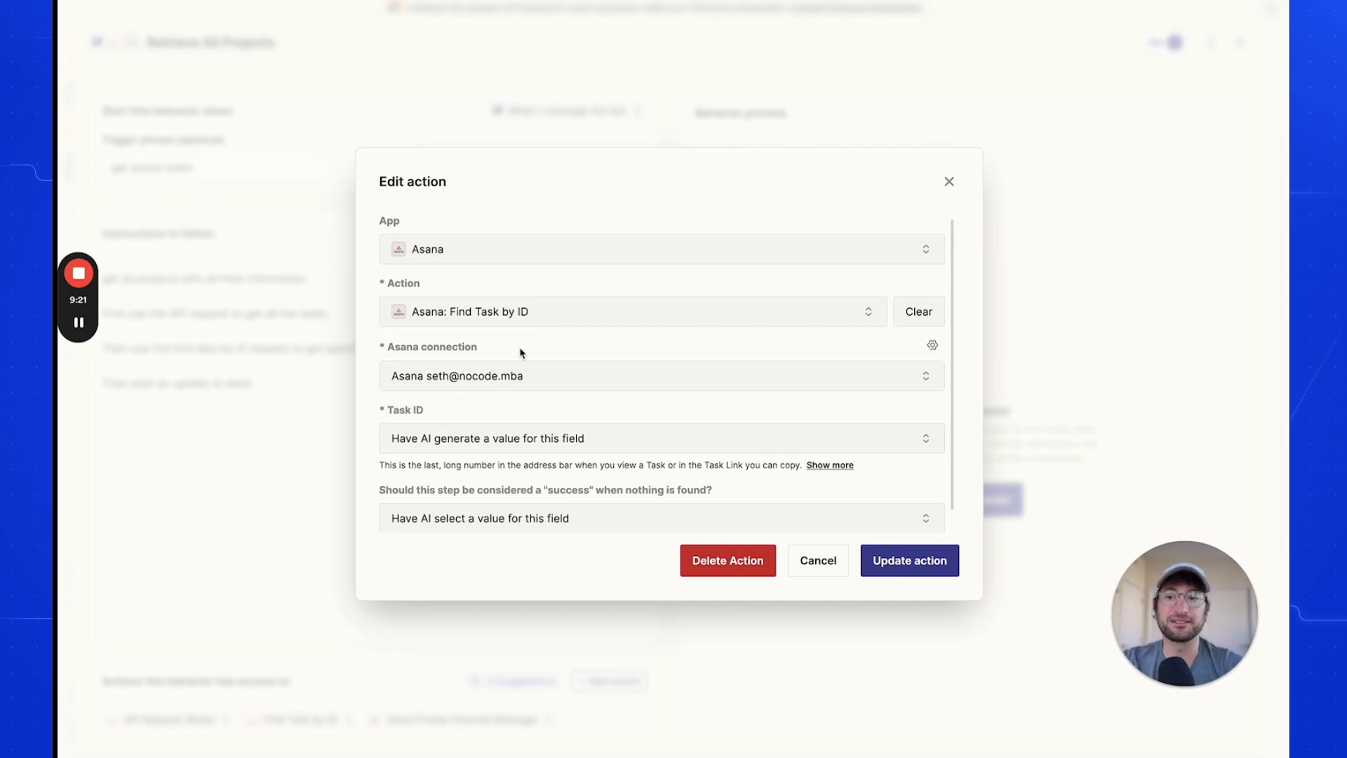
# - Review the value options for treating the step as a success when nothing is found, keeping AI selection, and close the action
pyautogui.scroll(-1, 519, 353)
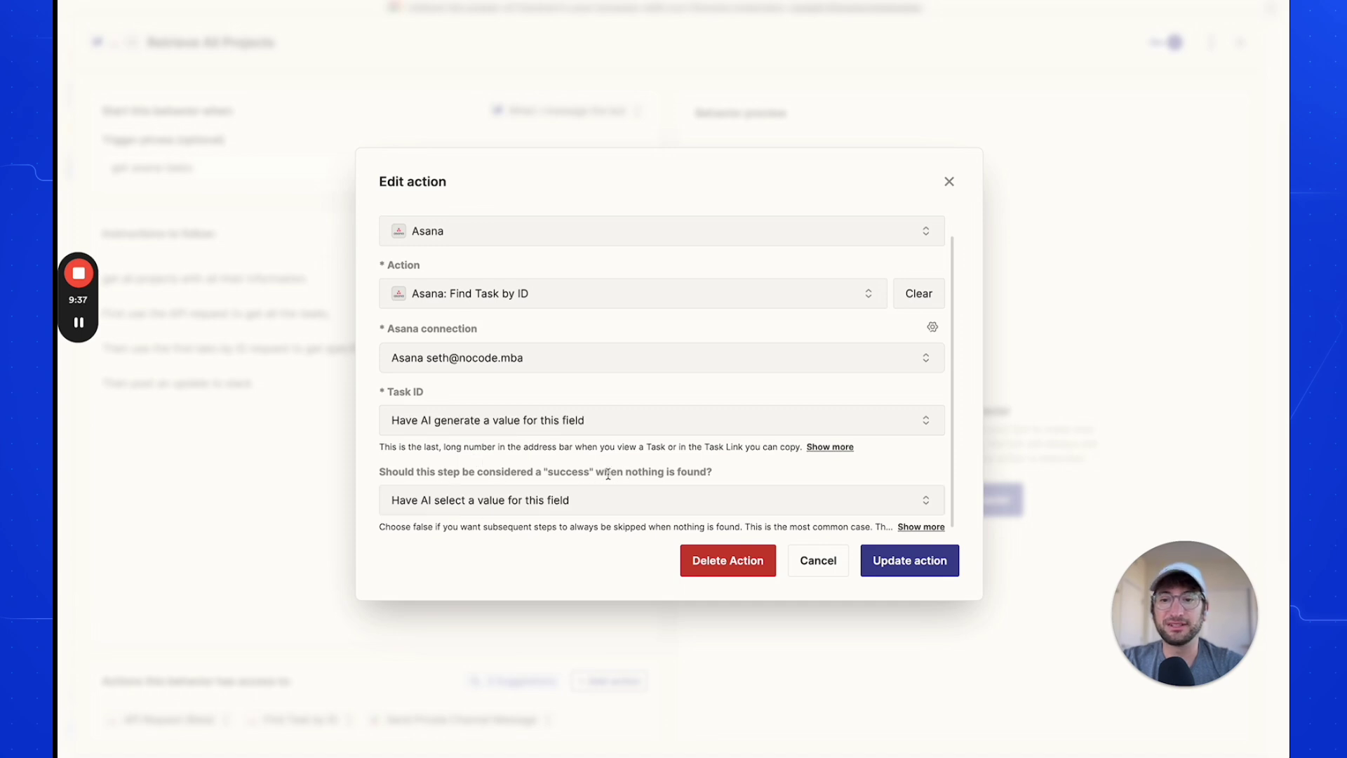
pyautogui.click(514, 503)
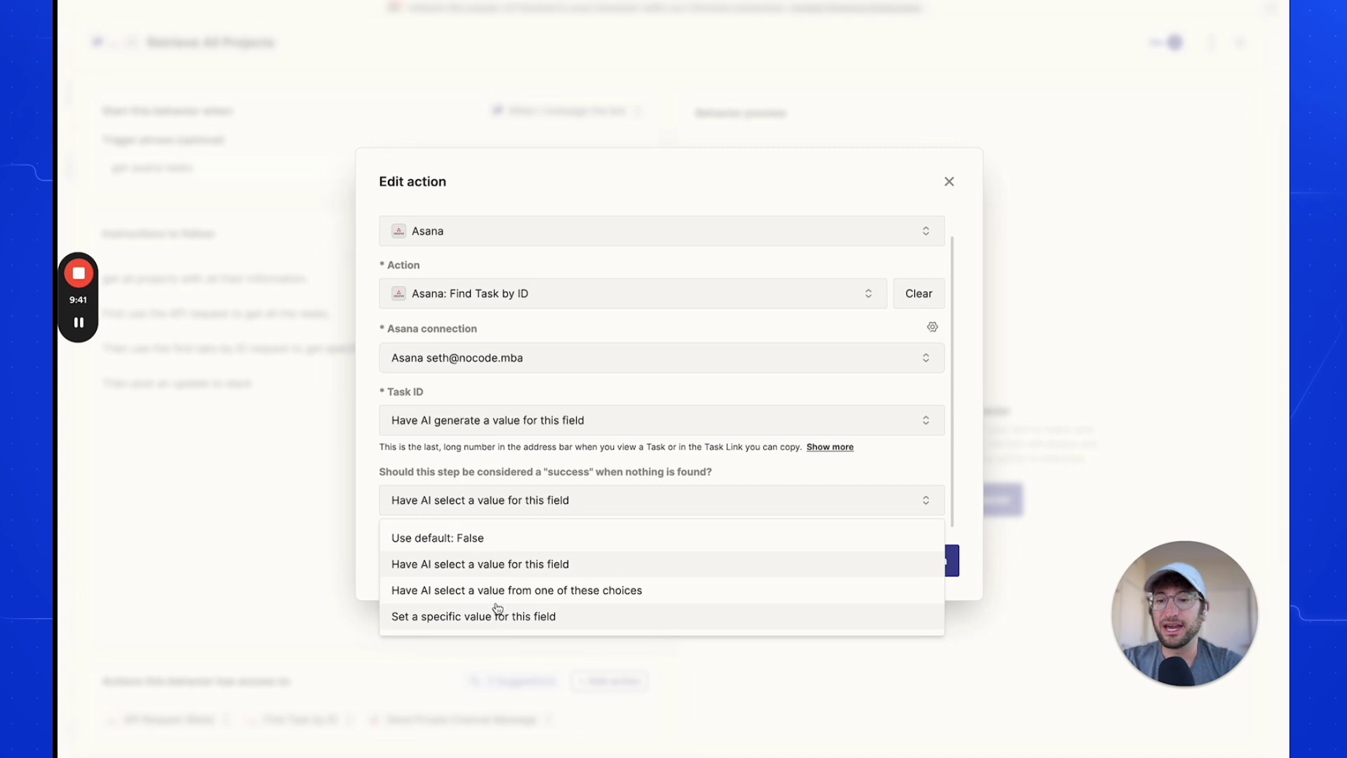
pyautogui.click(482, 565)
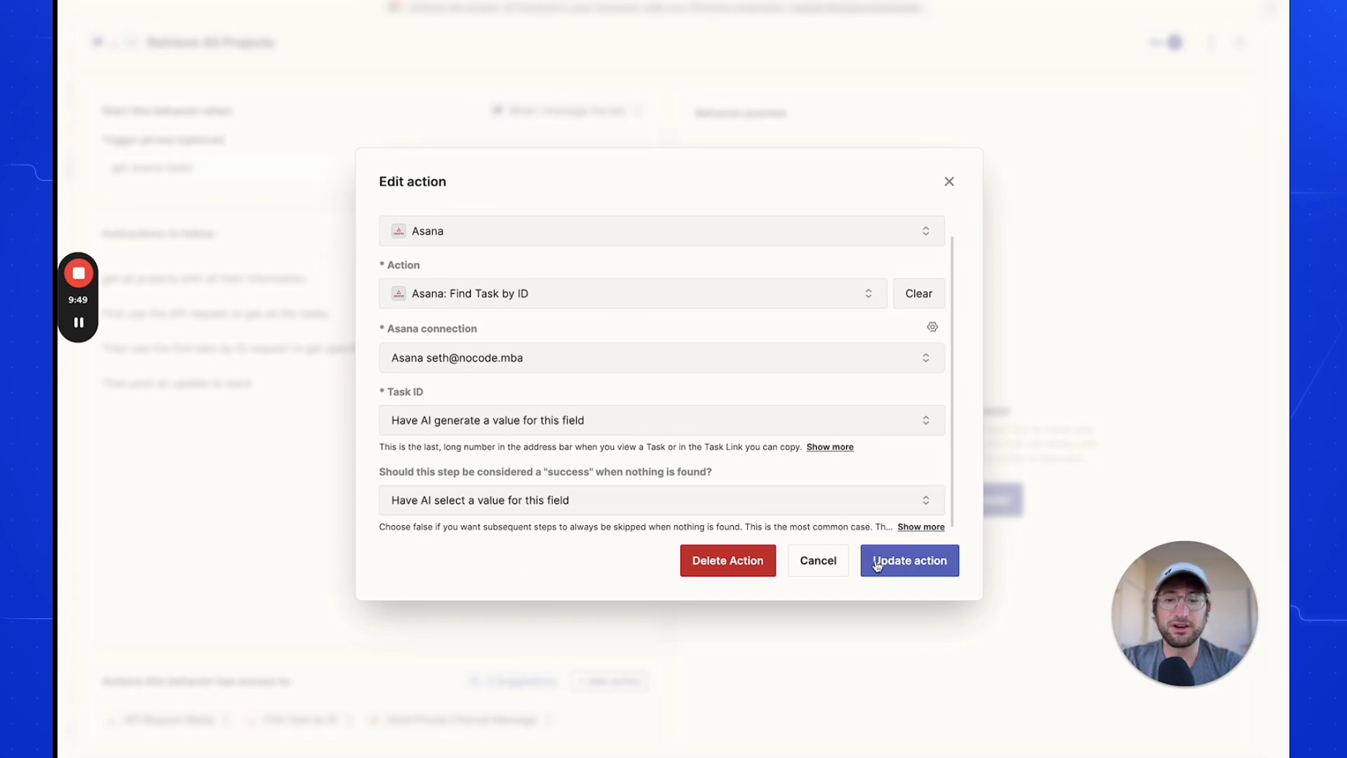
pyautogui.click(948, 184)
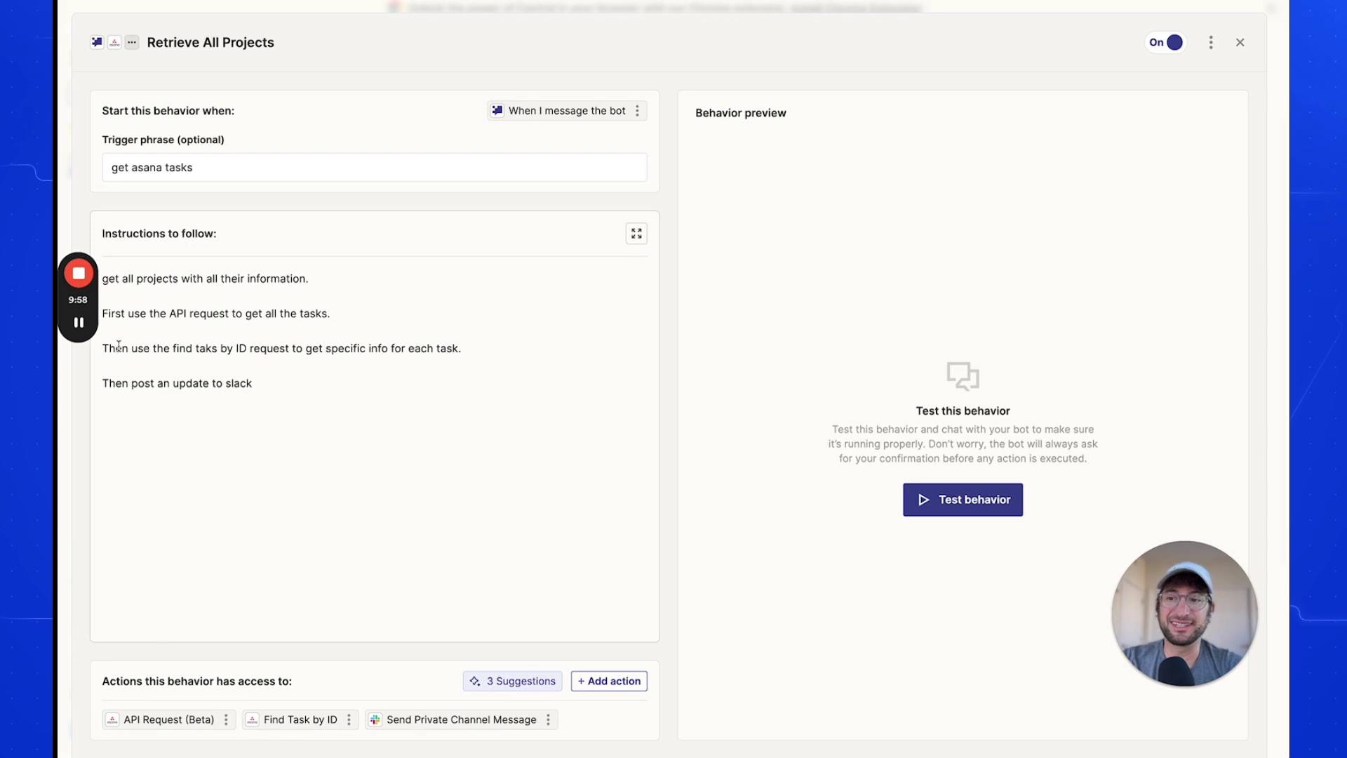
# - Highlight the instructions about getting all tasks by API request and finding each task's specific info by ID
pyautogui.moveTo(119, 313); pyautogui.dragTo(341, 314)
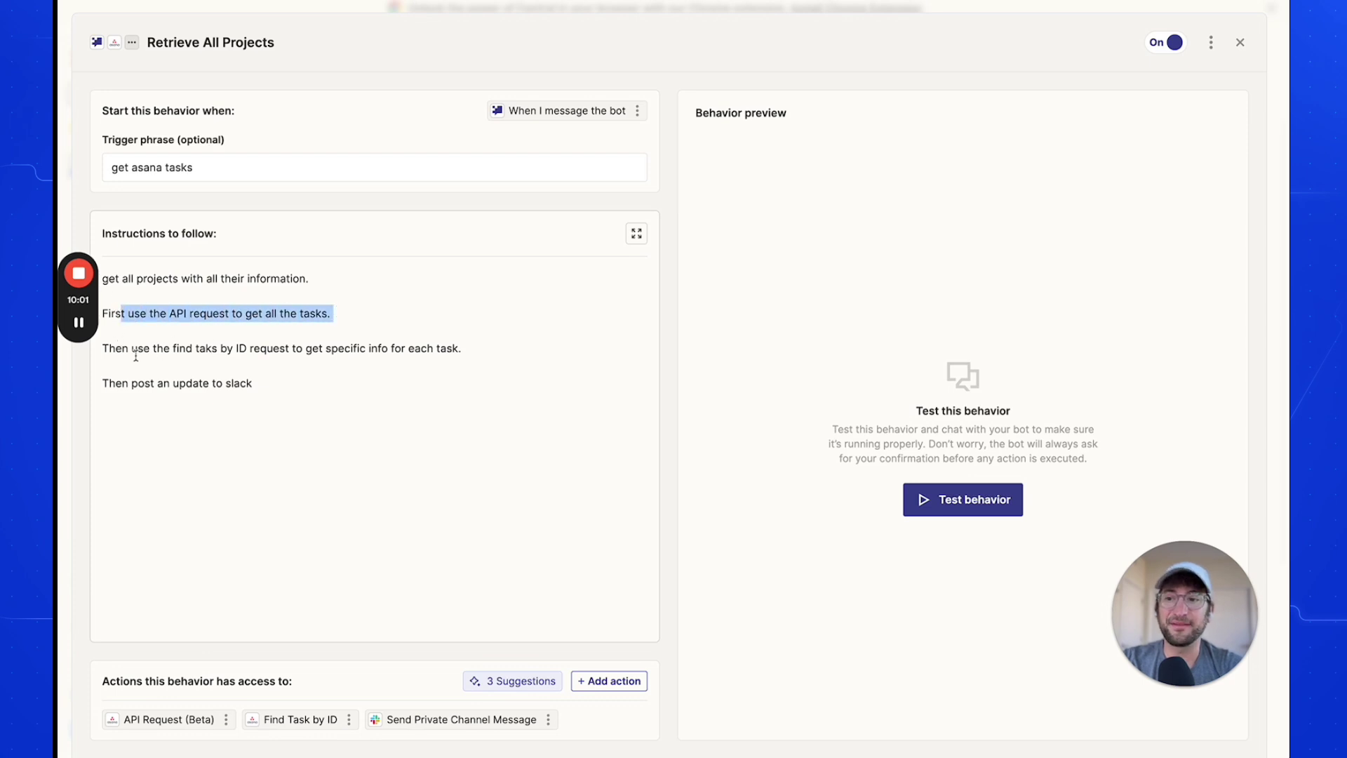
pyautogui.moveTo(121, 348); pyautogui.dragTo(413, 338)
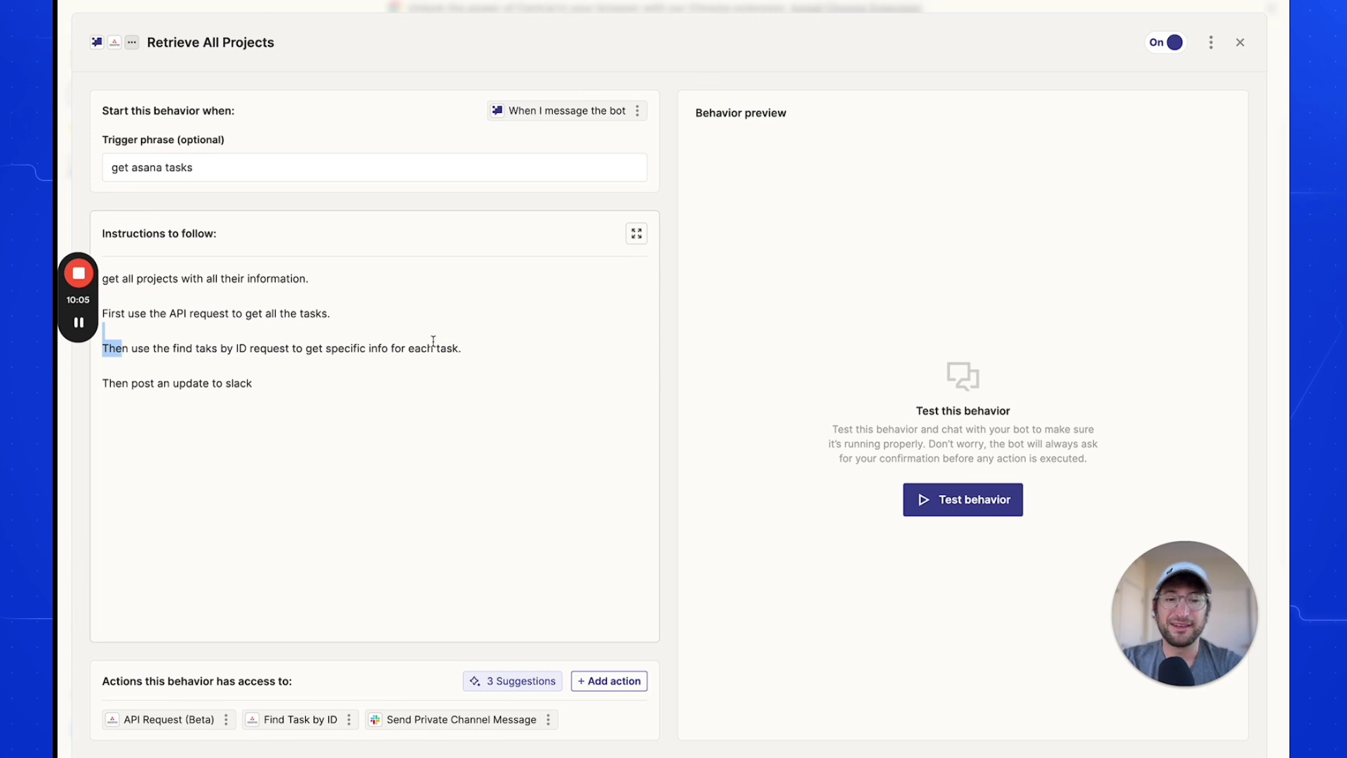
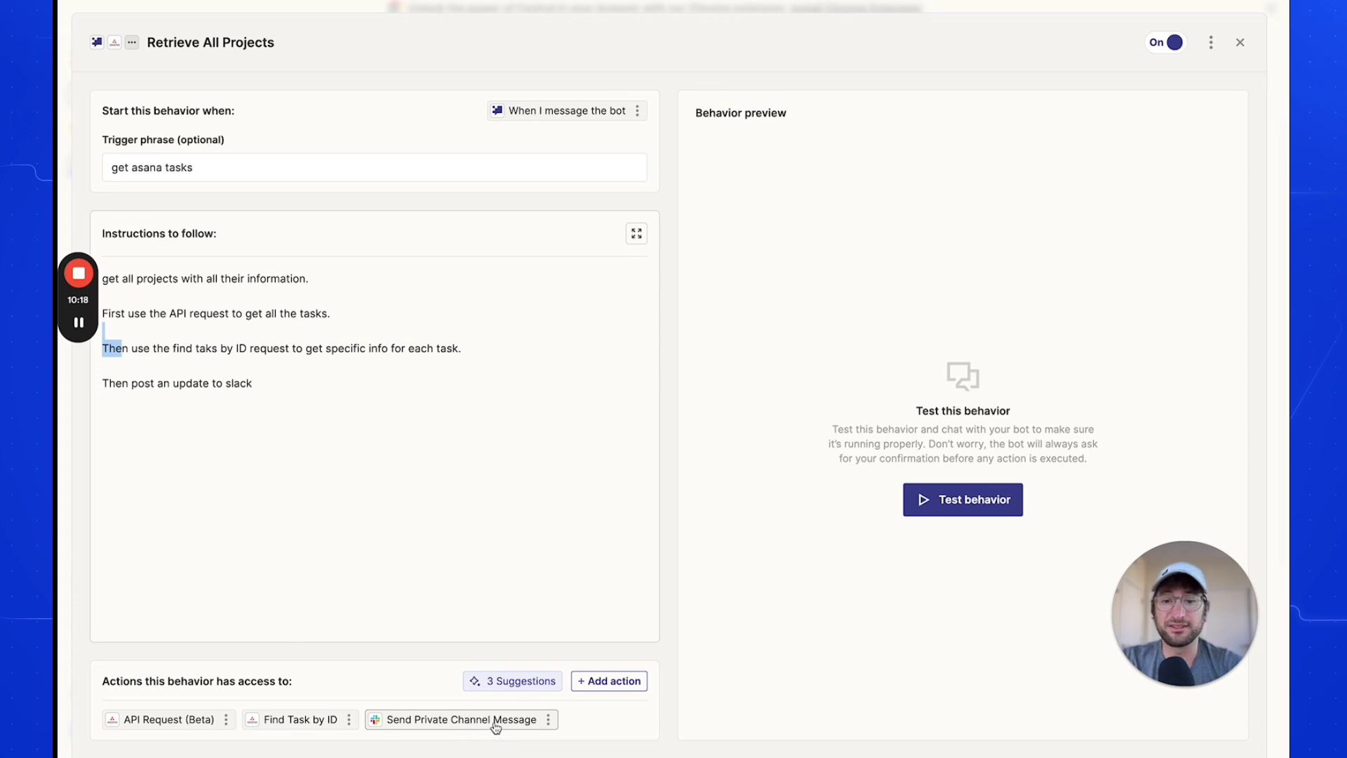
# - Browse the Slack actions that can be added to the behavior, without adding one
pyautogui.click(617, 689)
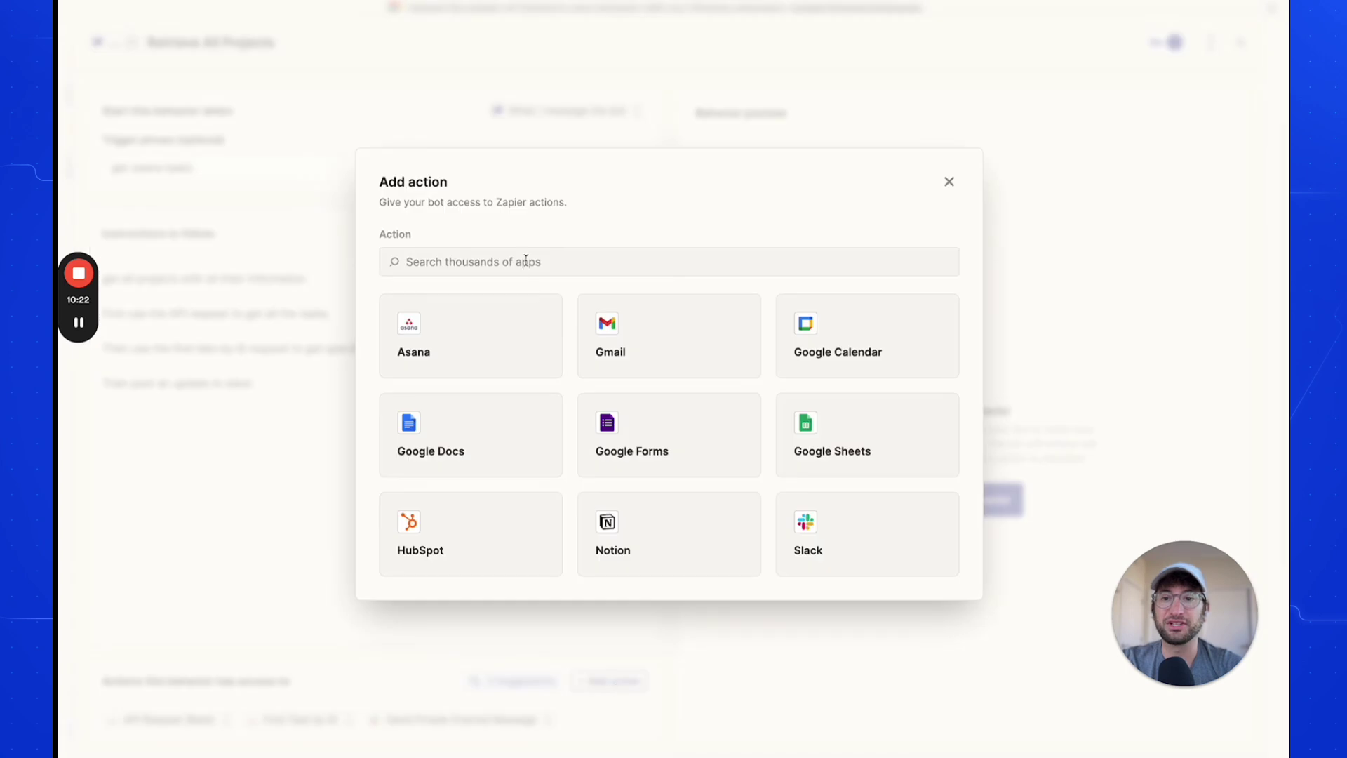
pyautogui.click(818, 521)
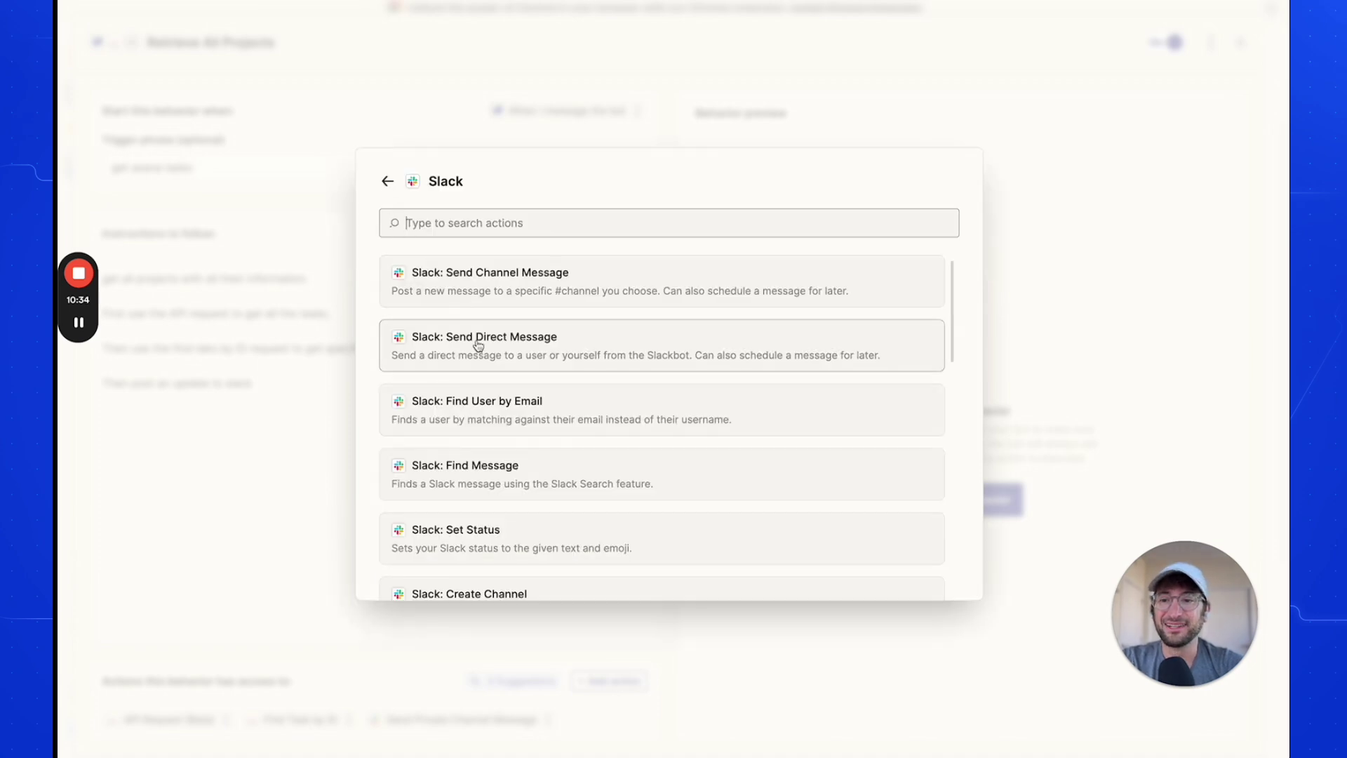
pyautogui.scroll(-10, 475, 343)
pyautogui.scroll(8, 476, 344)
pyautogui.scroll(2, 476, 345)
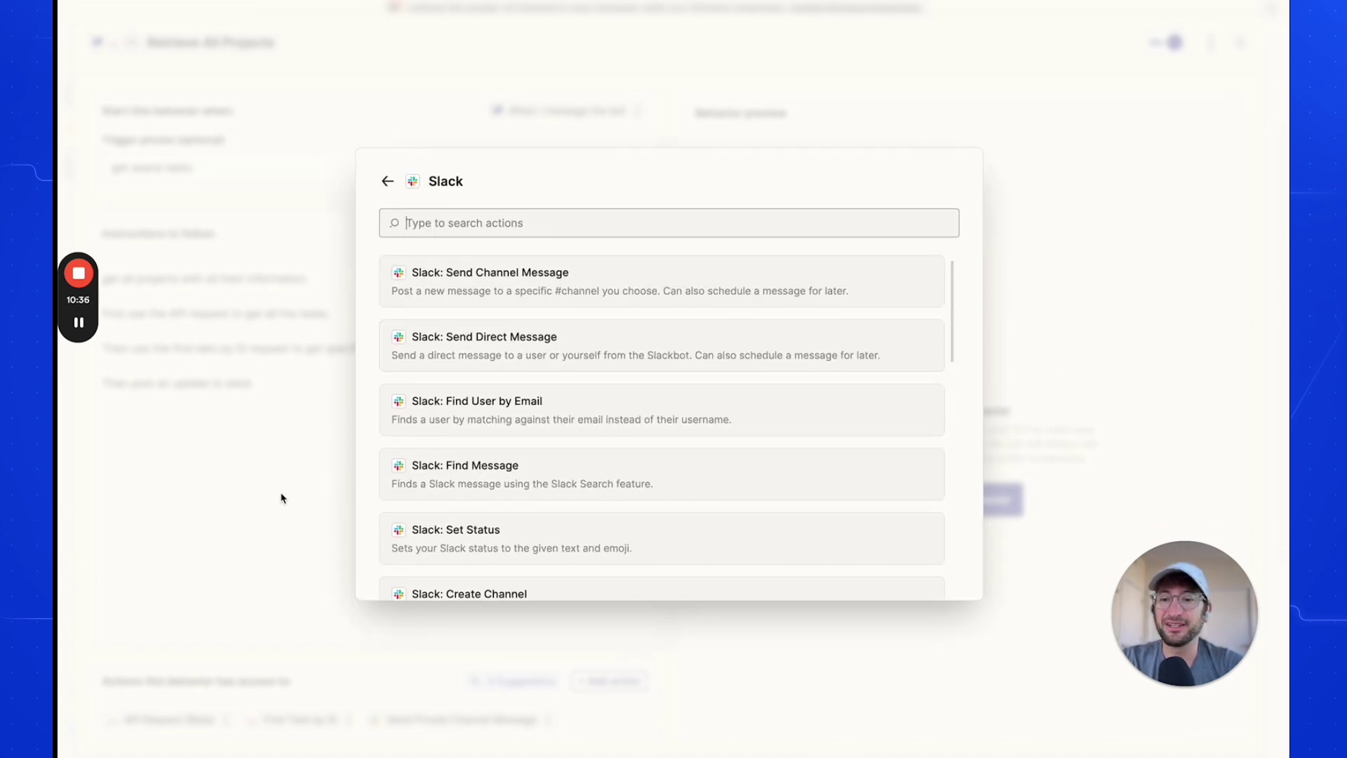
pyautogui.click(283, 496)
# - Open the Send Private Channel Message action and browse the alternative Slack actions it could use
pyautogui.click(394, 718)
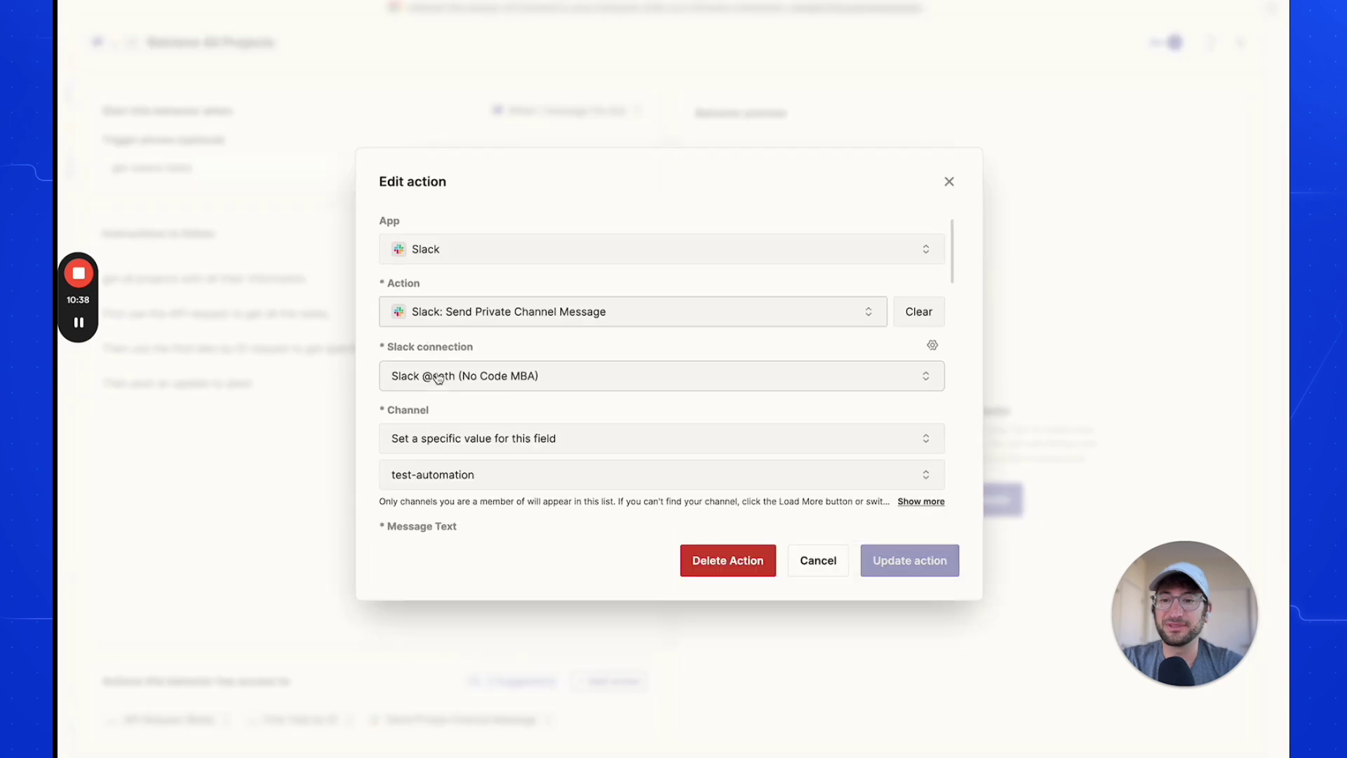
pyautogui.click(555, 316)
pyautogui.scroll(-5, 542, 394)
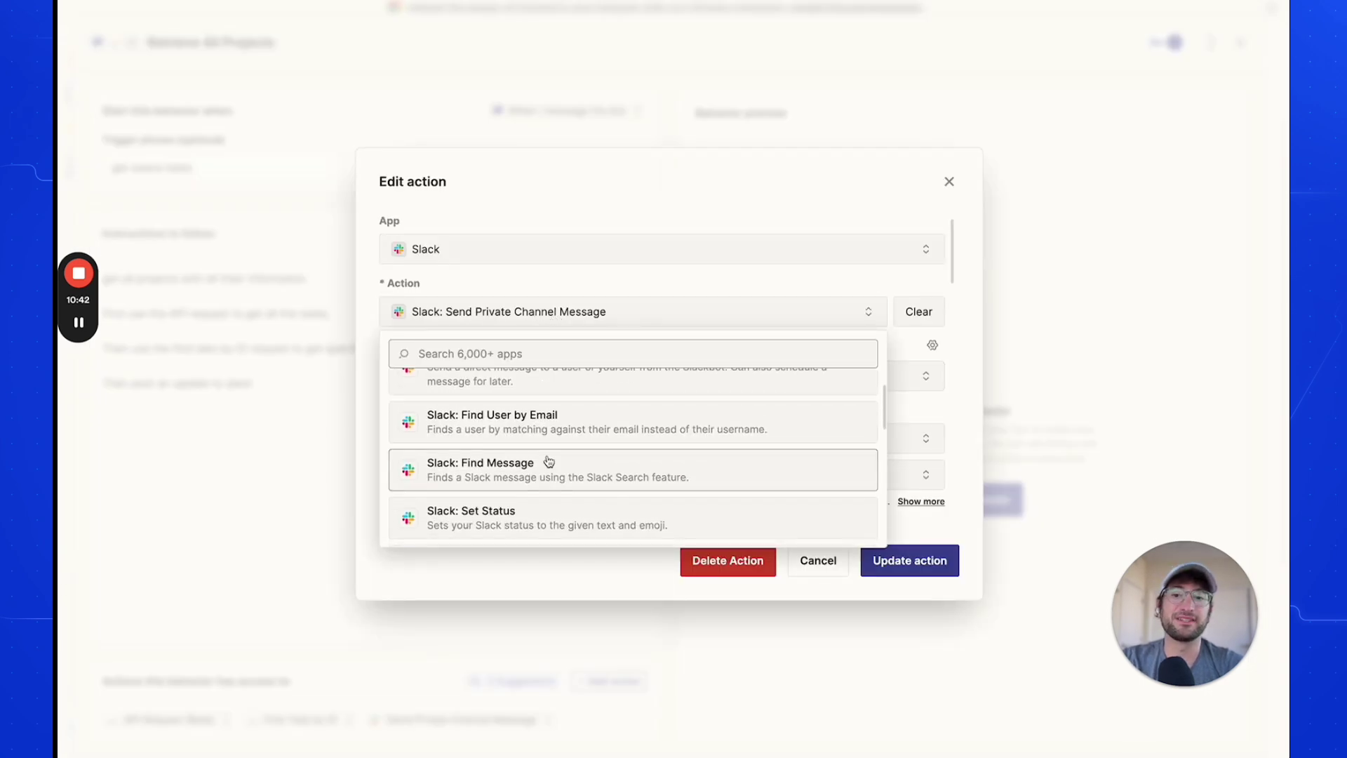
pyautogui.scroll(-8, 549, 460)
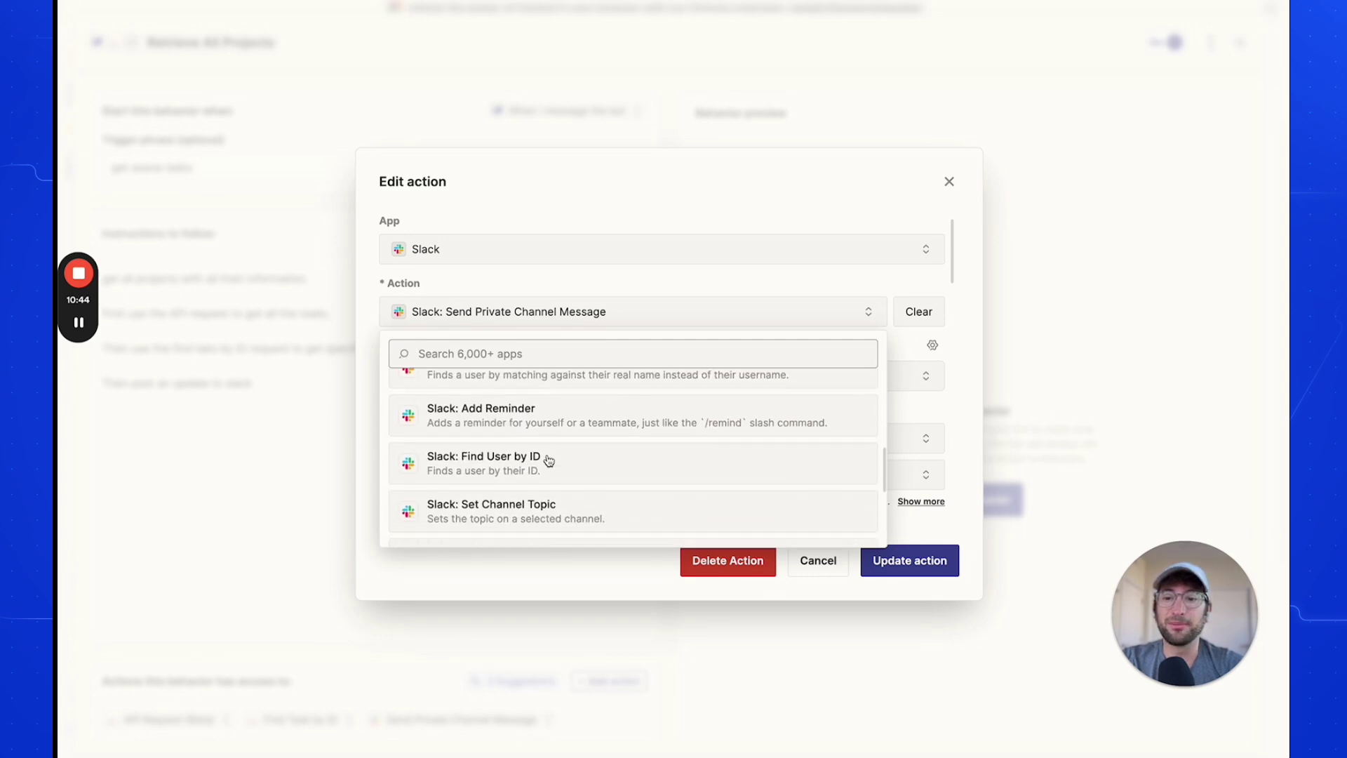
pyautogui.click(529, 301)
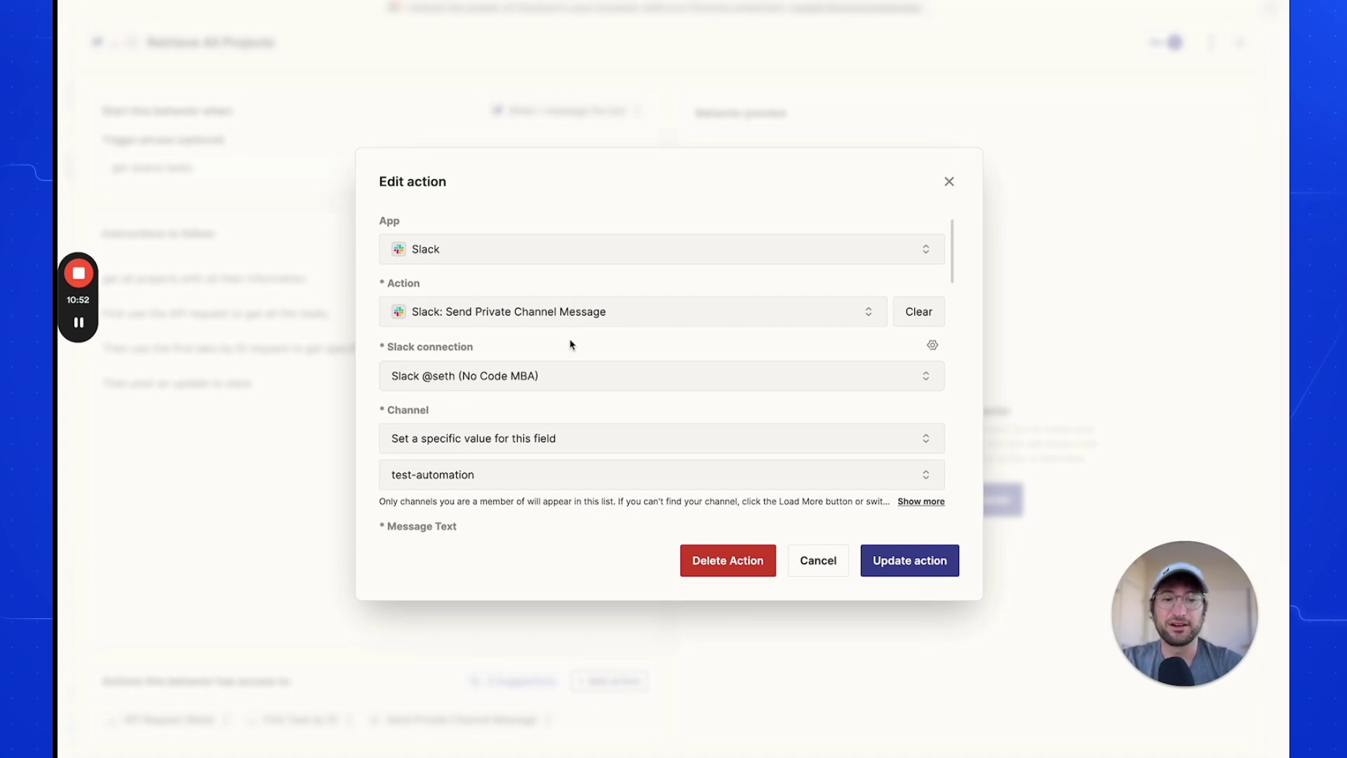
# - Review the Slack message's Channel setting and its channel list, keeping test-automation selected
pyautogui.scroll(-3, 491, 335)
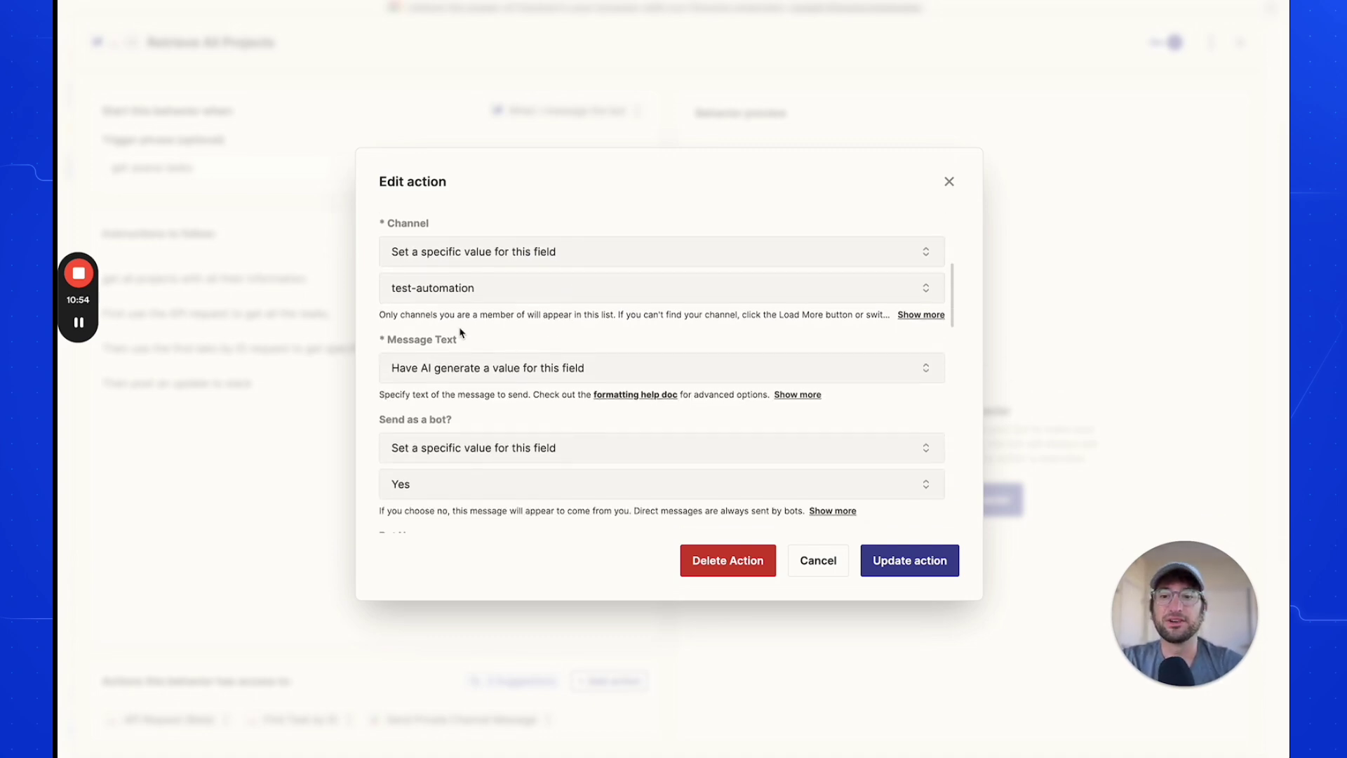
pyautogui.scroll(1, 433, 297)
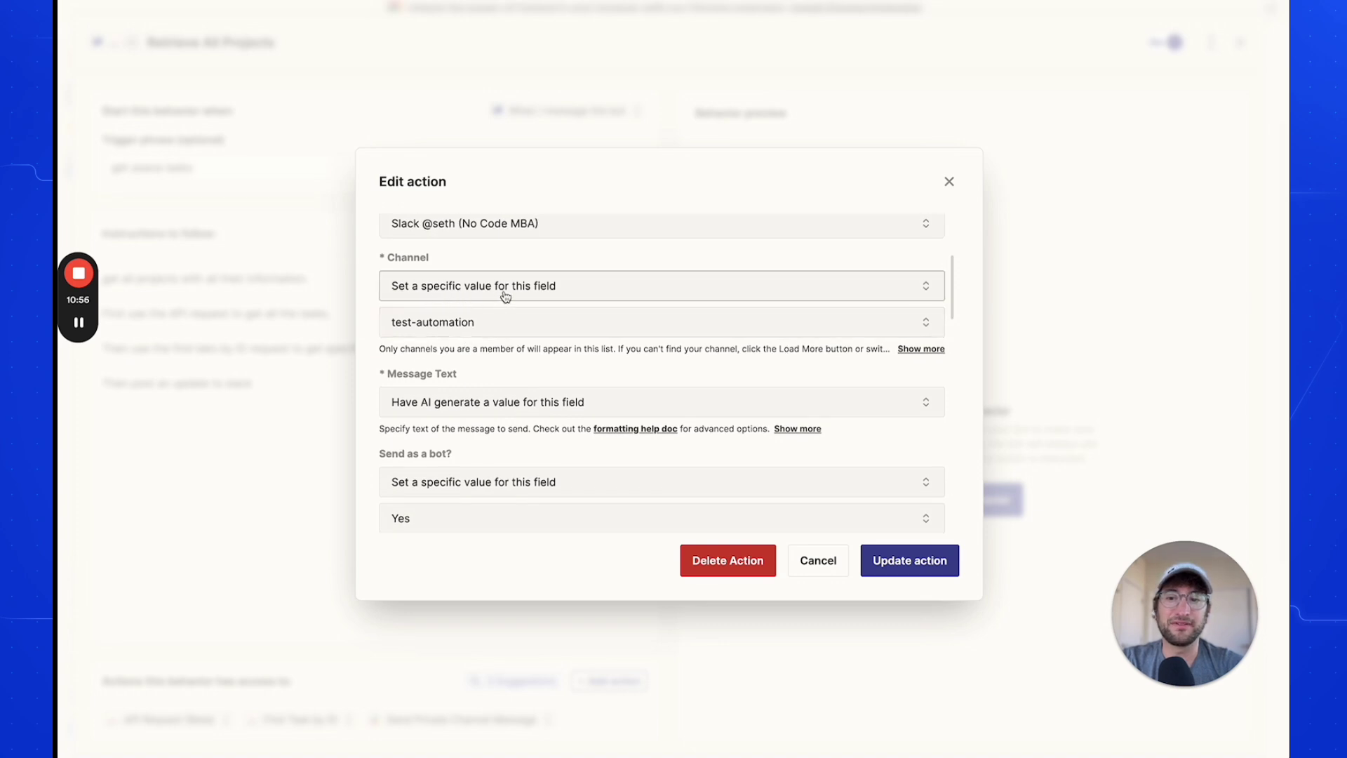
pyautogui.scroll(-1, 505, 296)
pyautogui.click(447, 309)
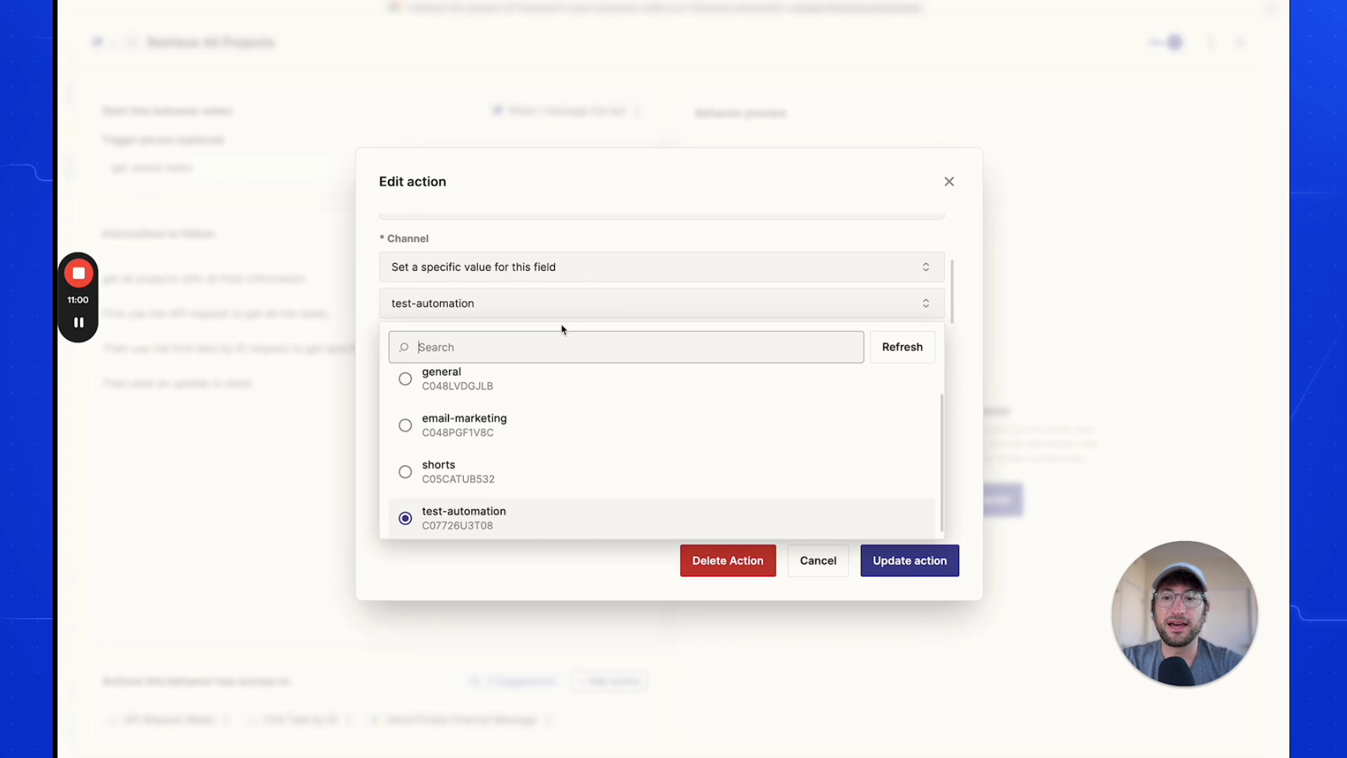
pyautogui.click(576, 246)
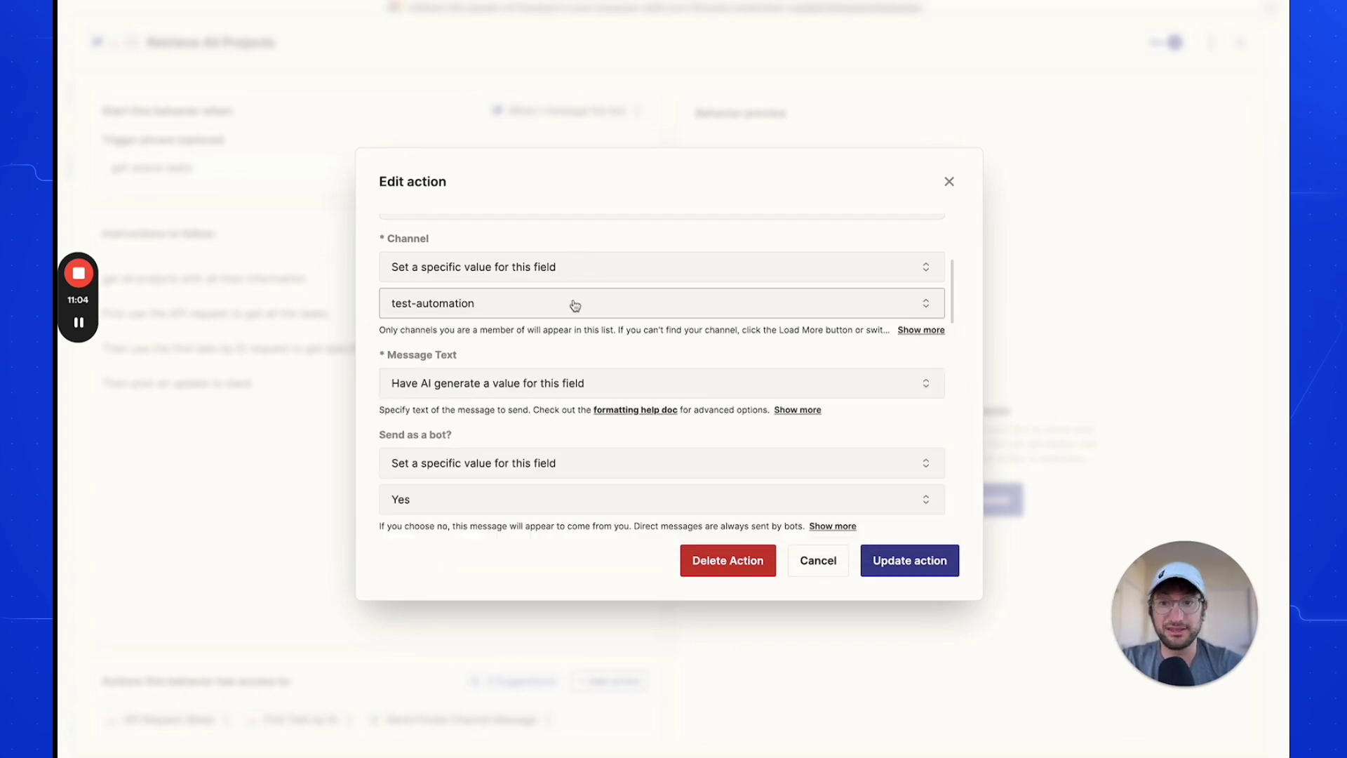
pyautogui.click(818, 303)
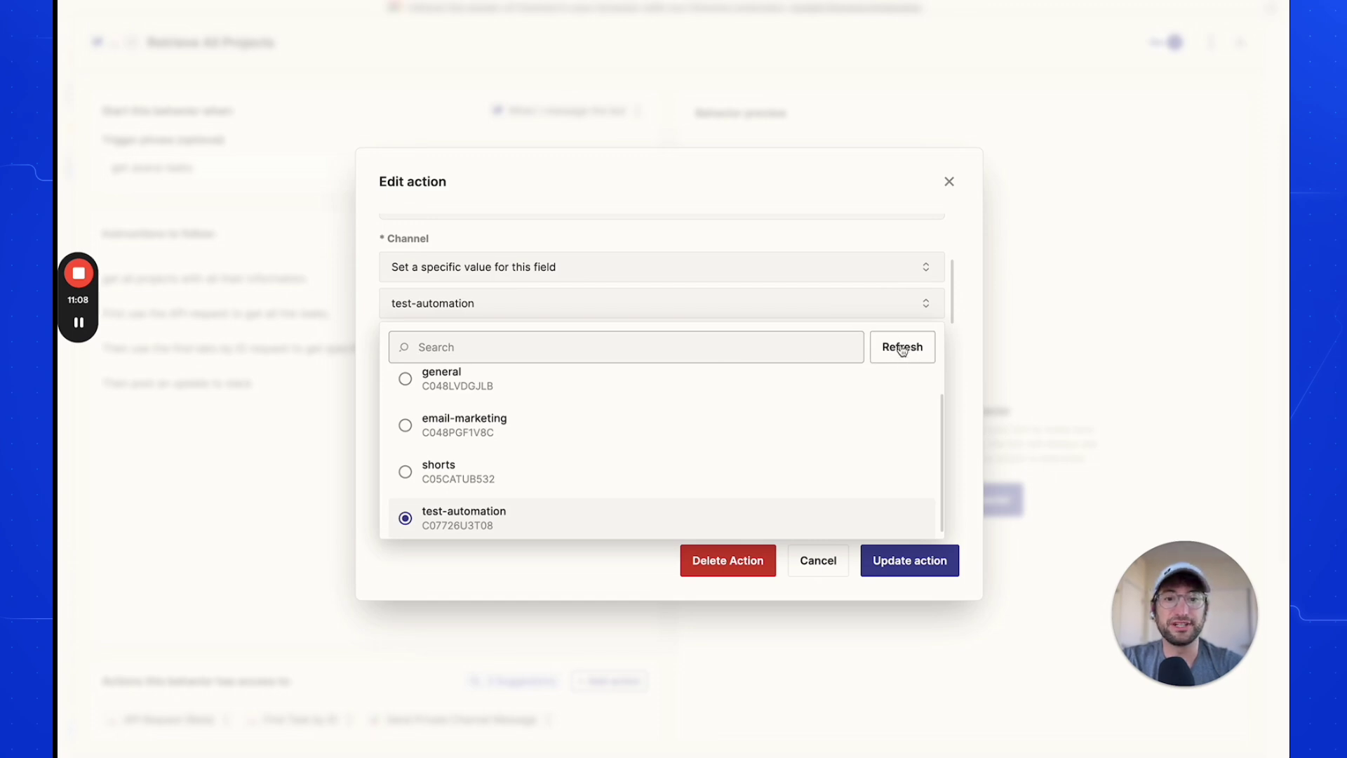
pyautogui.scroll(-1, 452, 386)
pyautogui.click(477, 301)
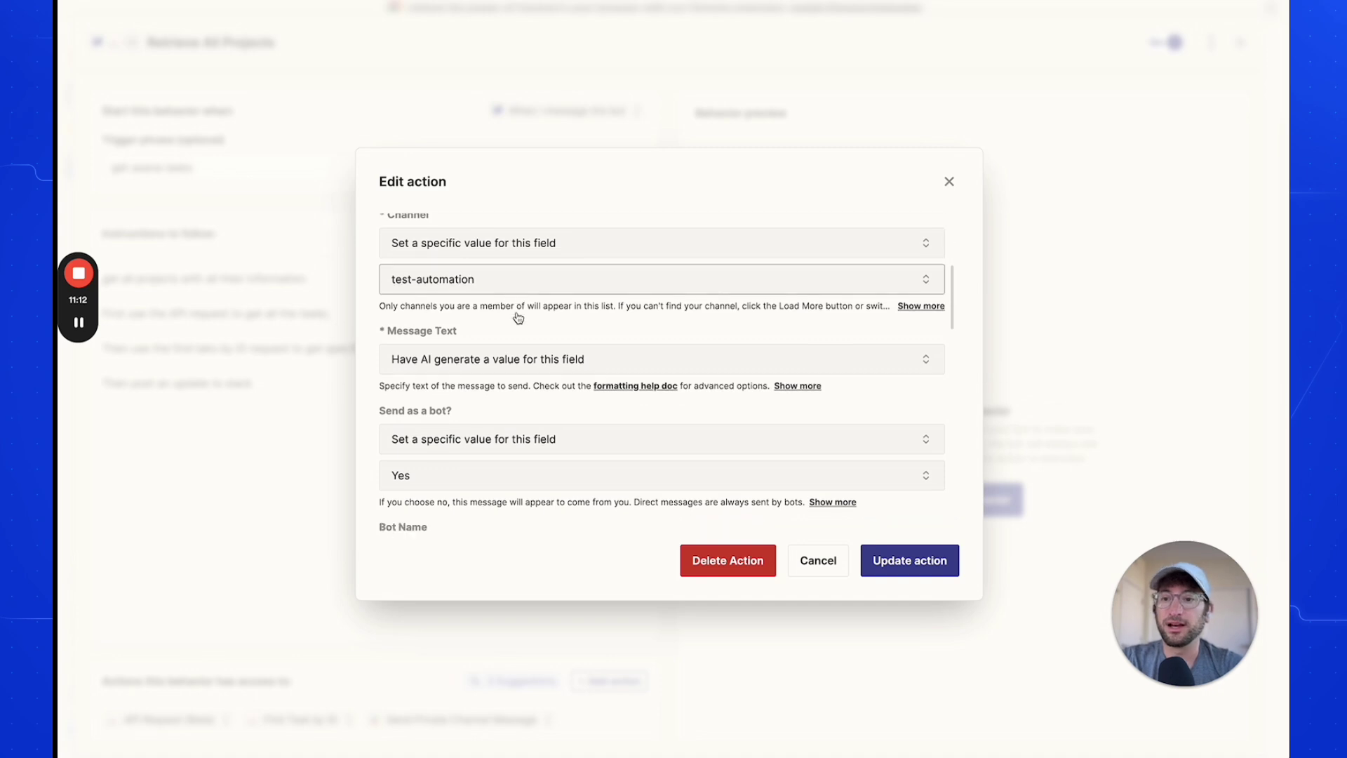
# - Examine the Send as a bot? choices and explanation, keeping the specific value Yes, and look over the Bot Name and Bot Icon settings
pyautogui.scroll(-2, 517, 316)
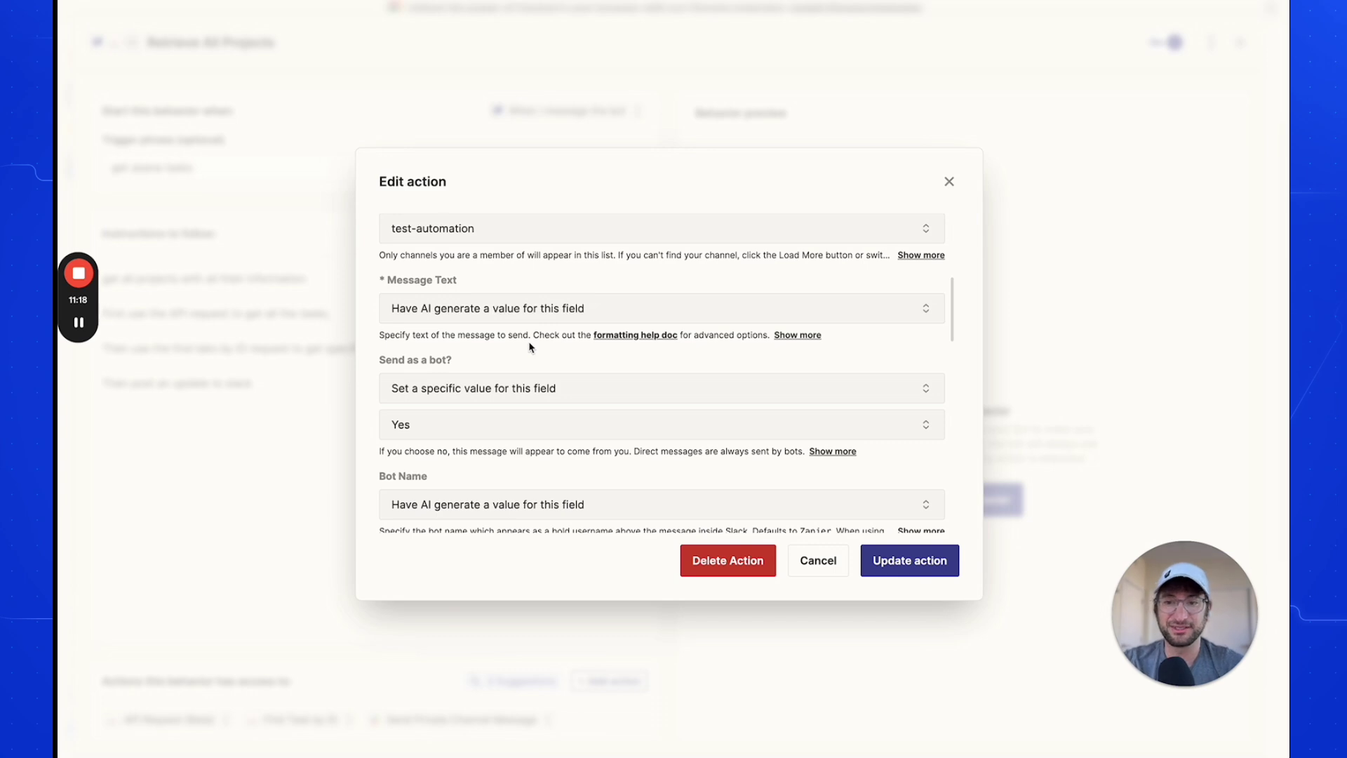
pyautogui.scroll(-2, 529, 347)
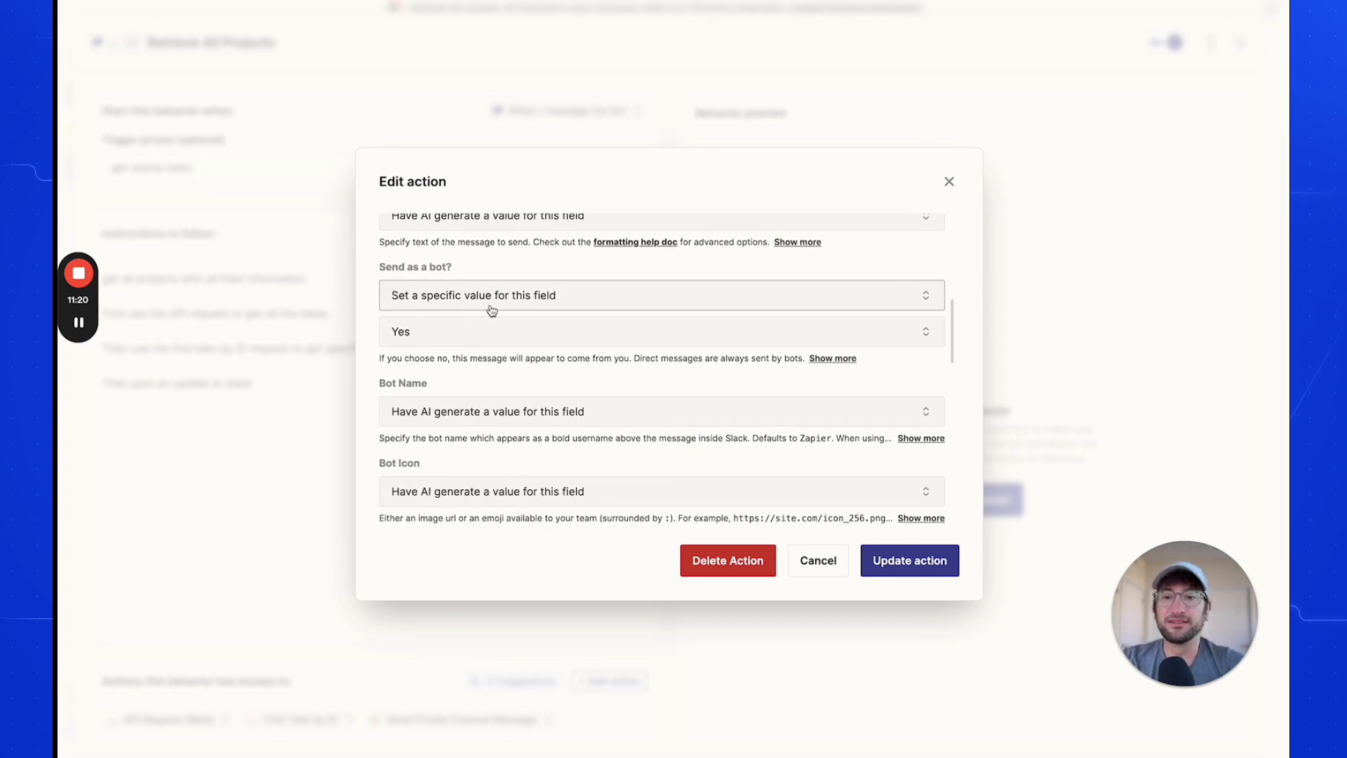
pyautogui.click(473, 303)
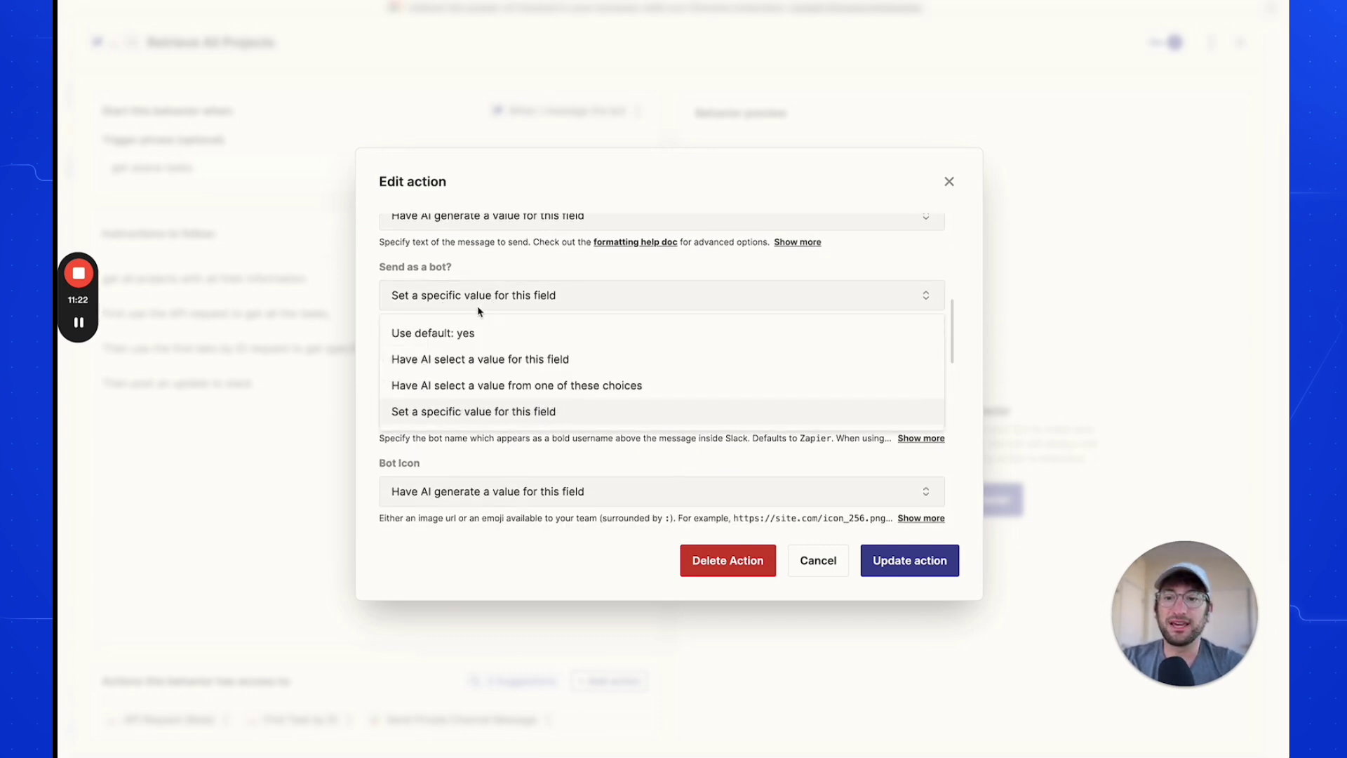
pyautogui.click(424, 416)
pyautogui.click(418, 345)
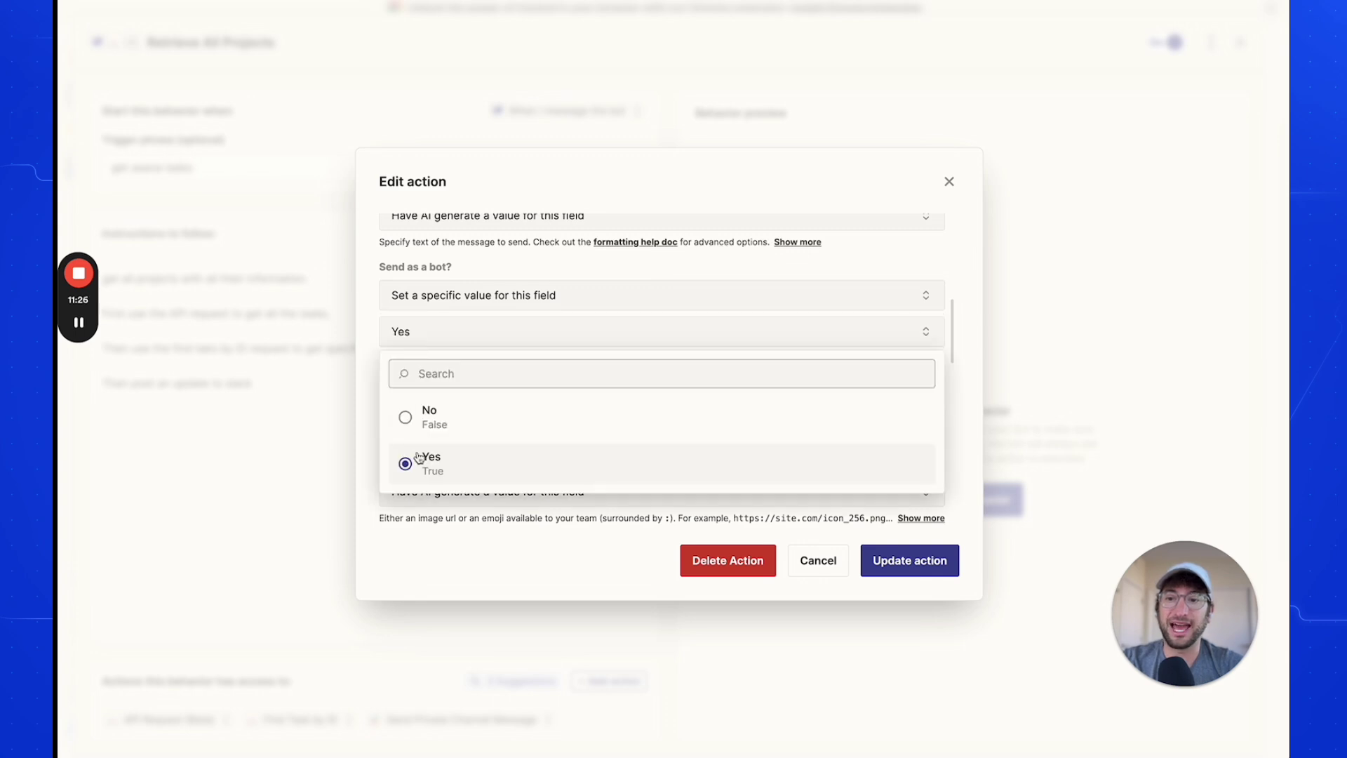
pyautogui.click(378, 375)
pyautogui.moveTo(414, 359); pyautogui.dragTo(536, 359)
pyautogui.scroll(-2, 425, 335)
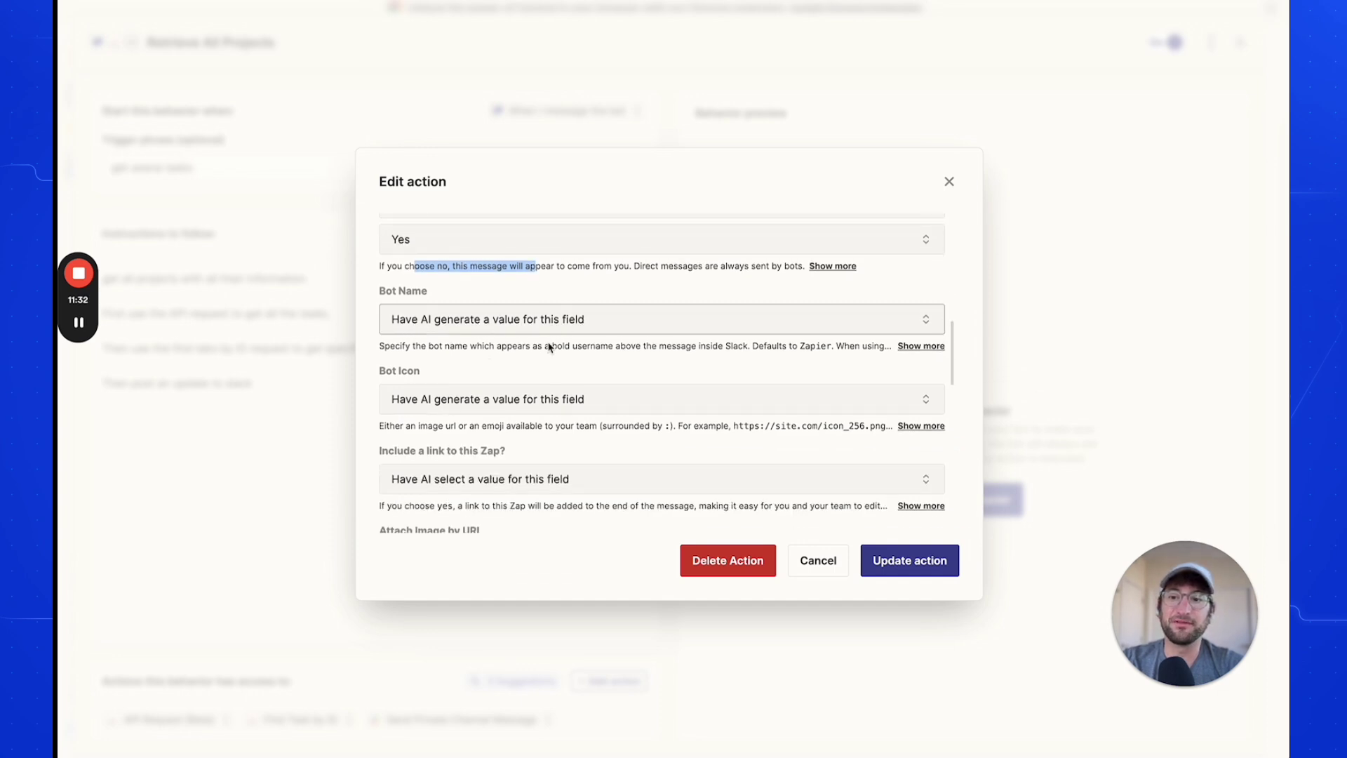
pyautogui.scroll(2, 491, 317)
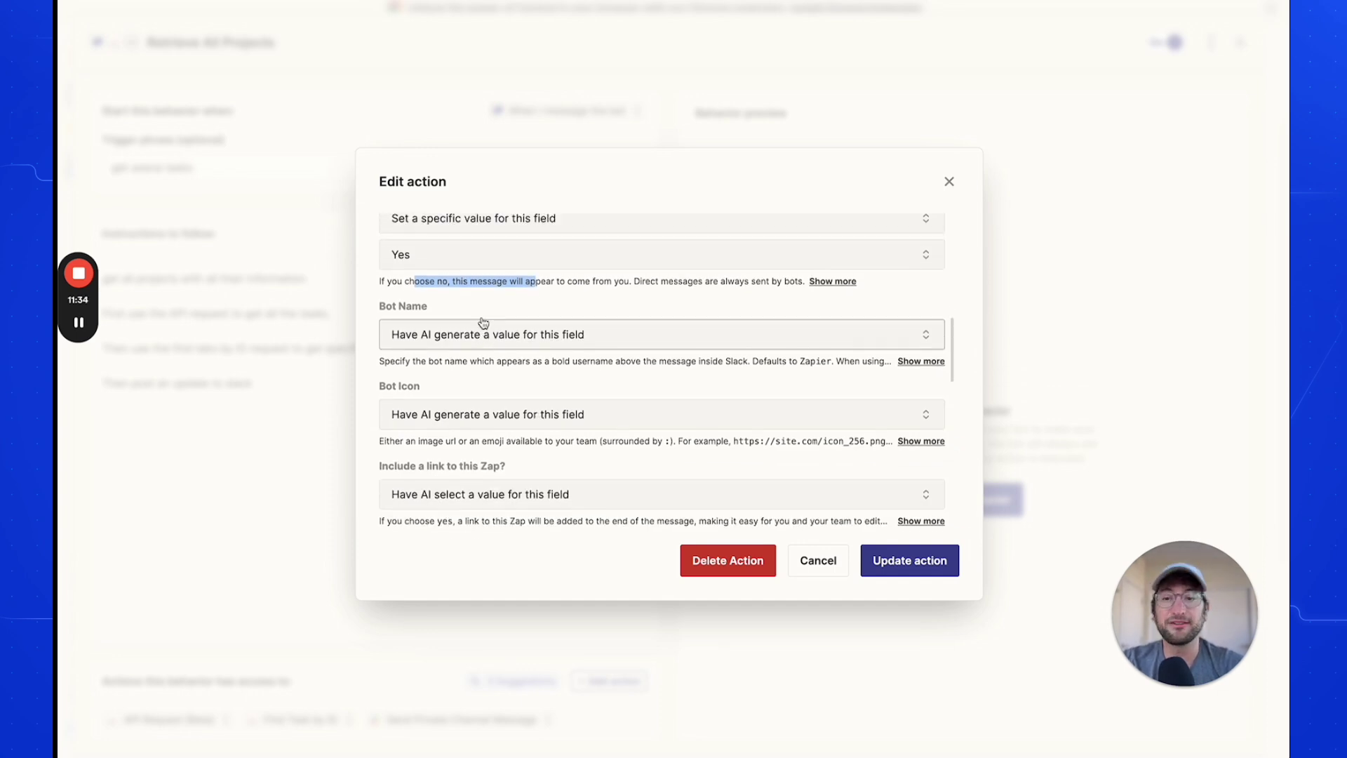
# - Look over the Slack message's settings from Send as a bot? through Bot Icon, Attach Image by URL and Auto-Expand Links?
pyautogui.click(482, 280)
pyautogui.click(482, 280)
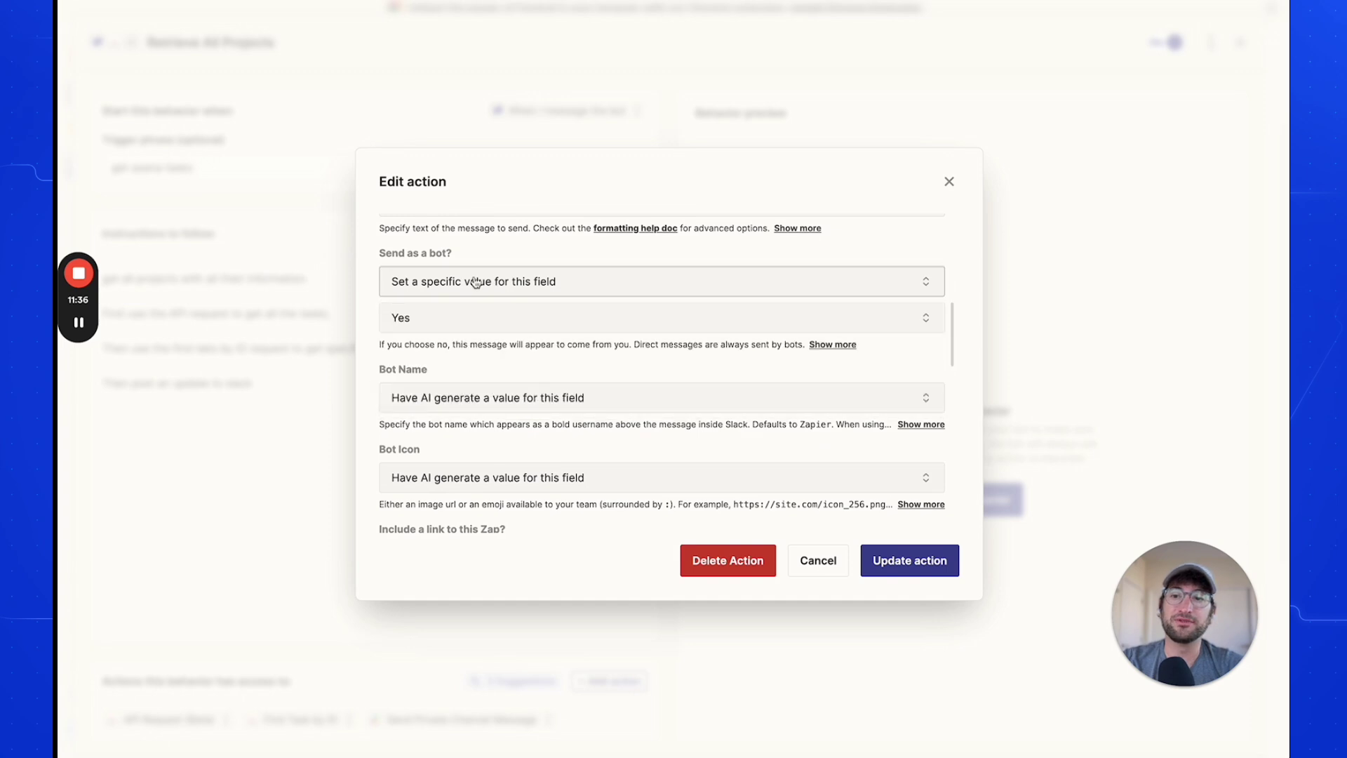
pyautogui.click(452, 318)
pyautogui.click(482, 264)
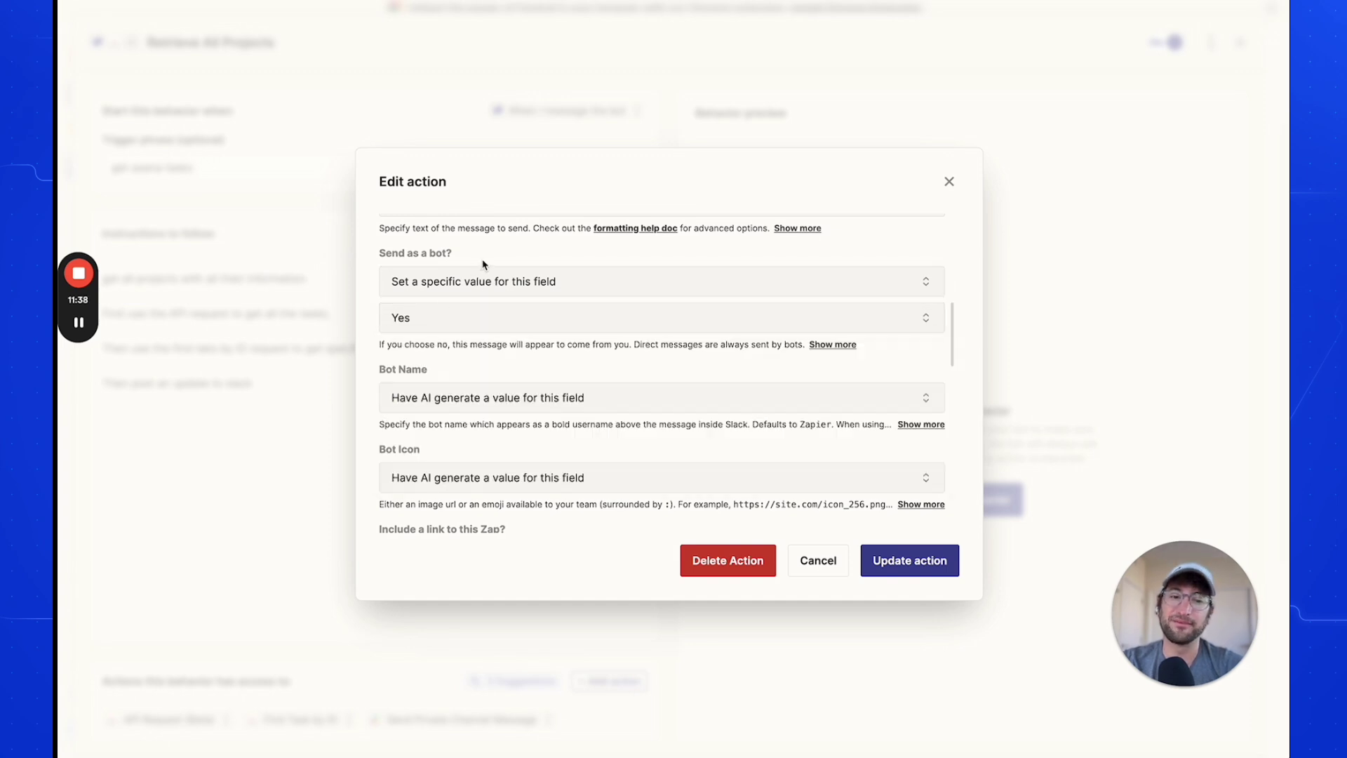
pyautogui.scroll(-5, 491, 322)
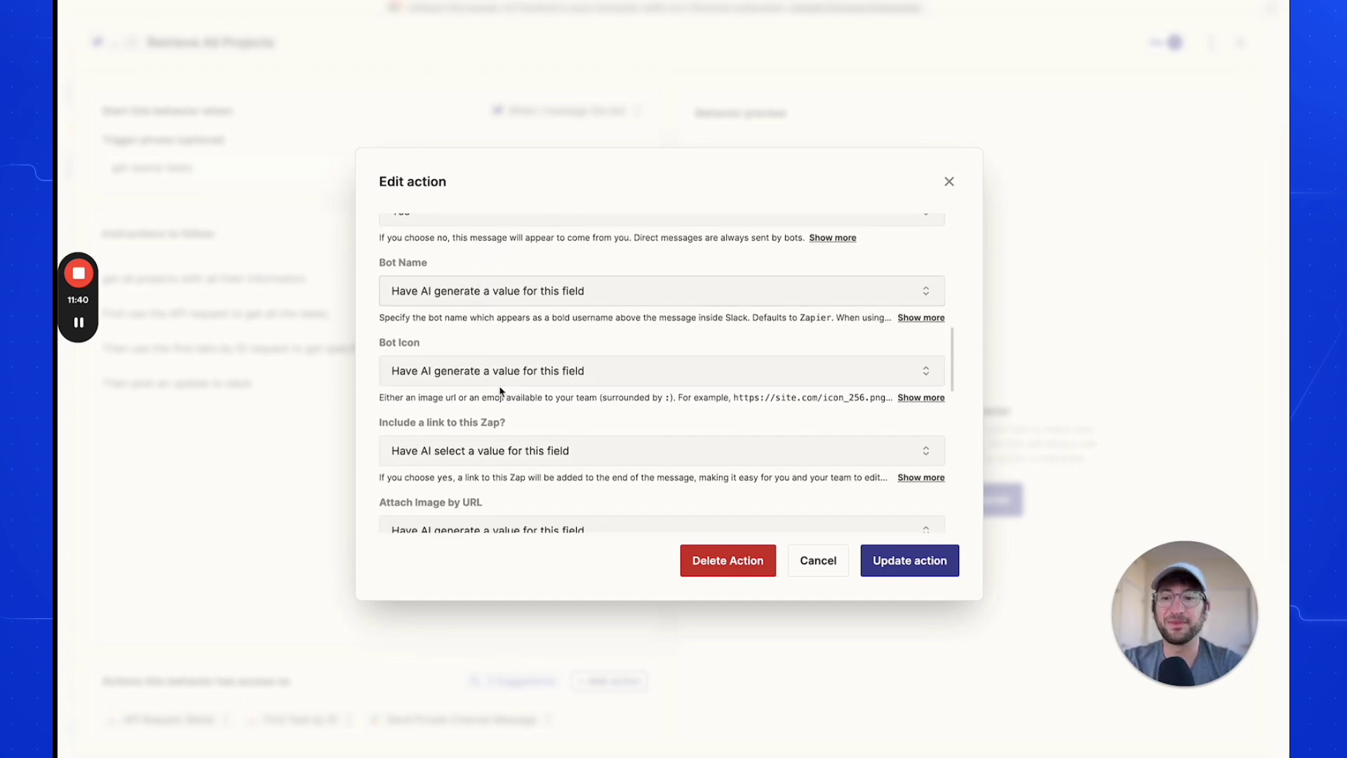
pyautogui.scroll(-3, 498, 385)
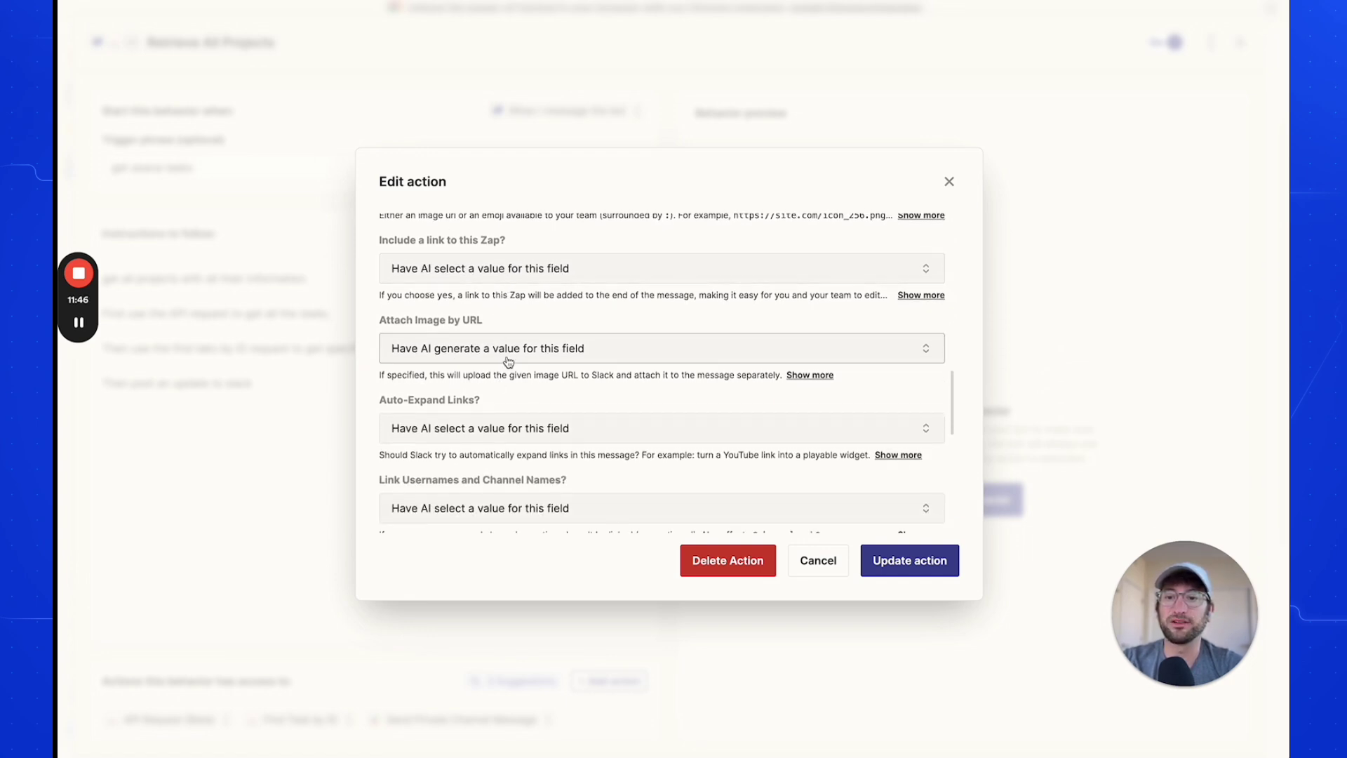
pyautogui.scroll(-3, 502, 323)
pyautogui.scroll(-8, 491, 415)
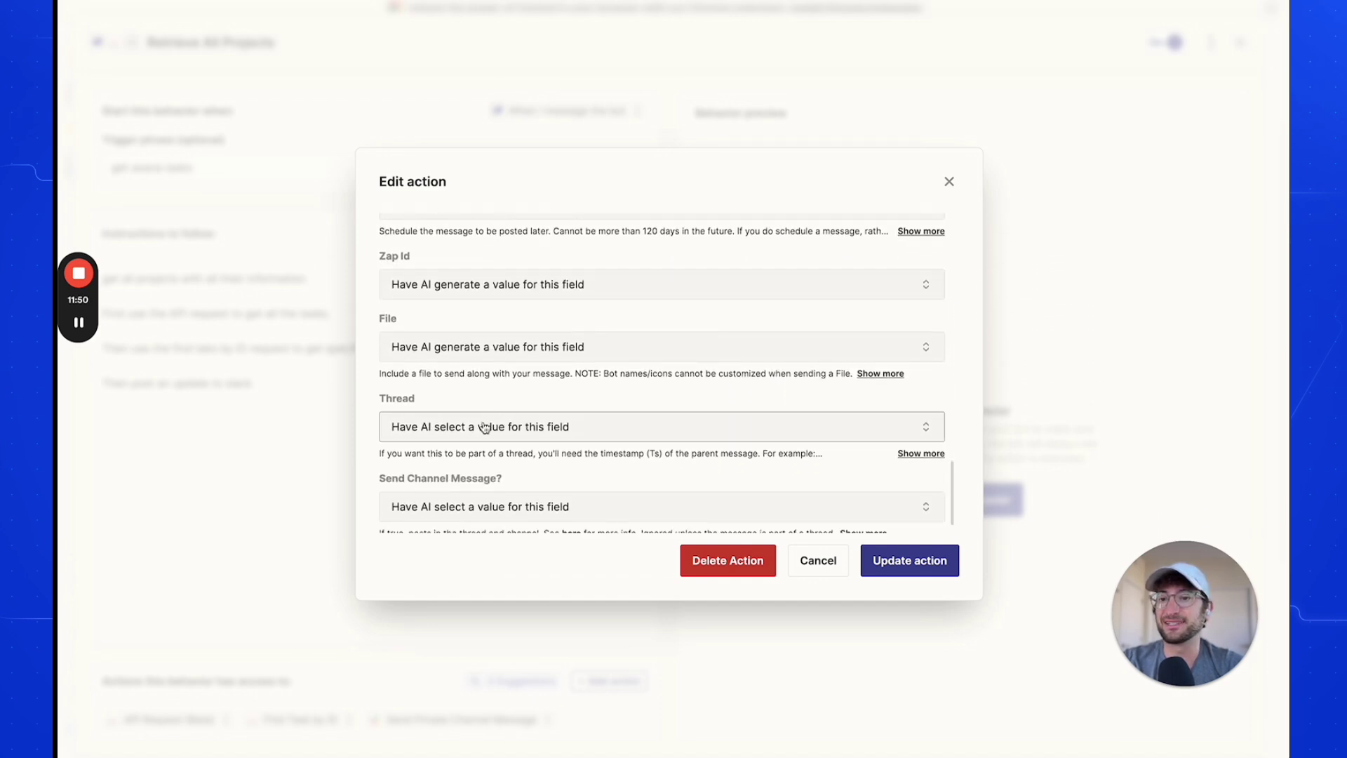
# - Review the Zap Id, File, Thread and Send Channel Message? settings, leaving them to AI, and update the Slack action
pyautogui.scroll(-1, 484, 426)
pyautogui.scroll(4, 509, 414)
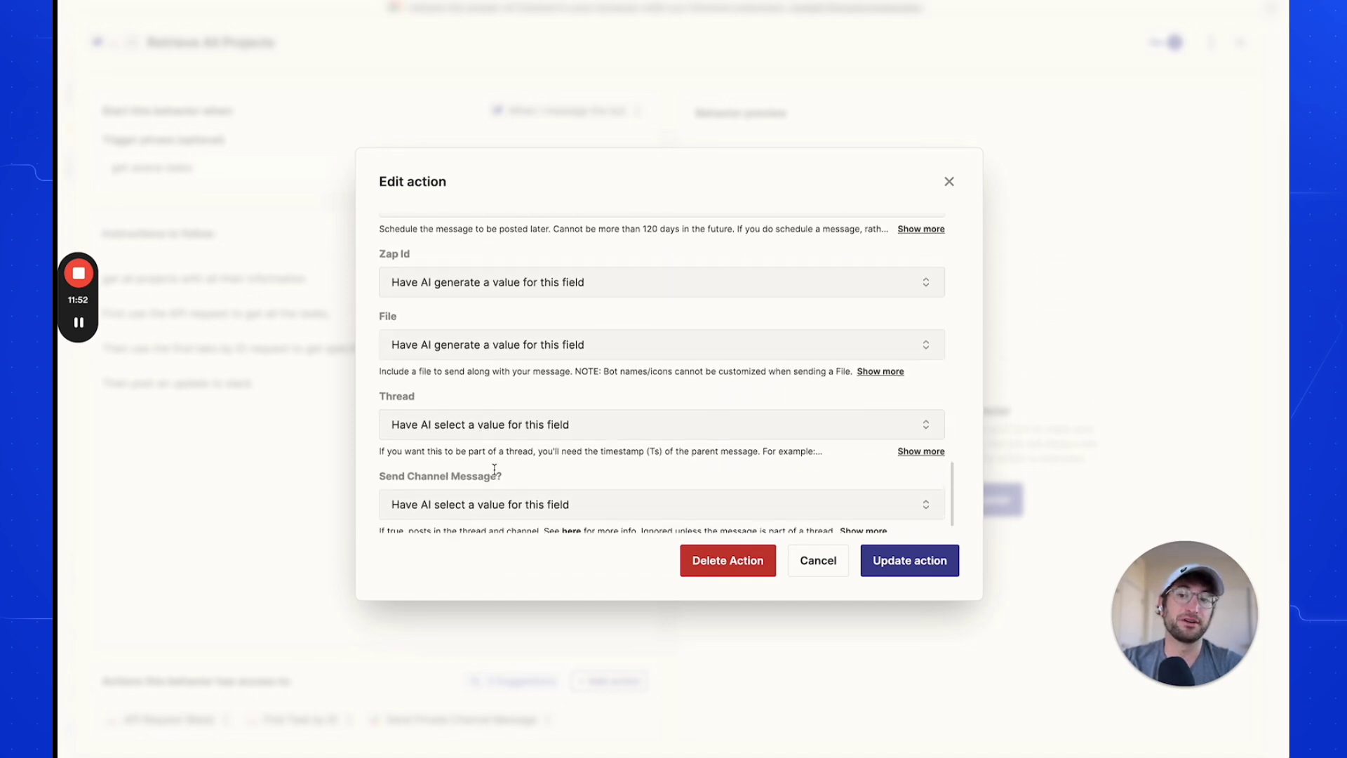
pyautogui.scroll(8, 503, 388)
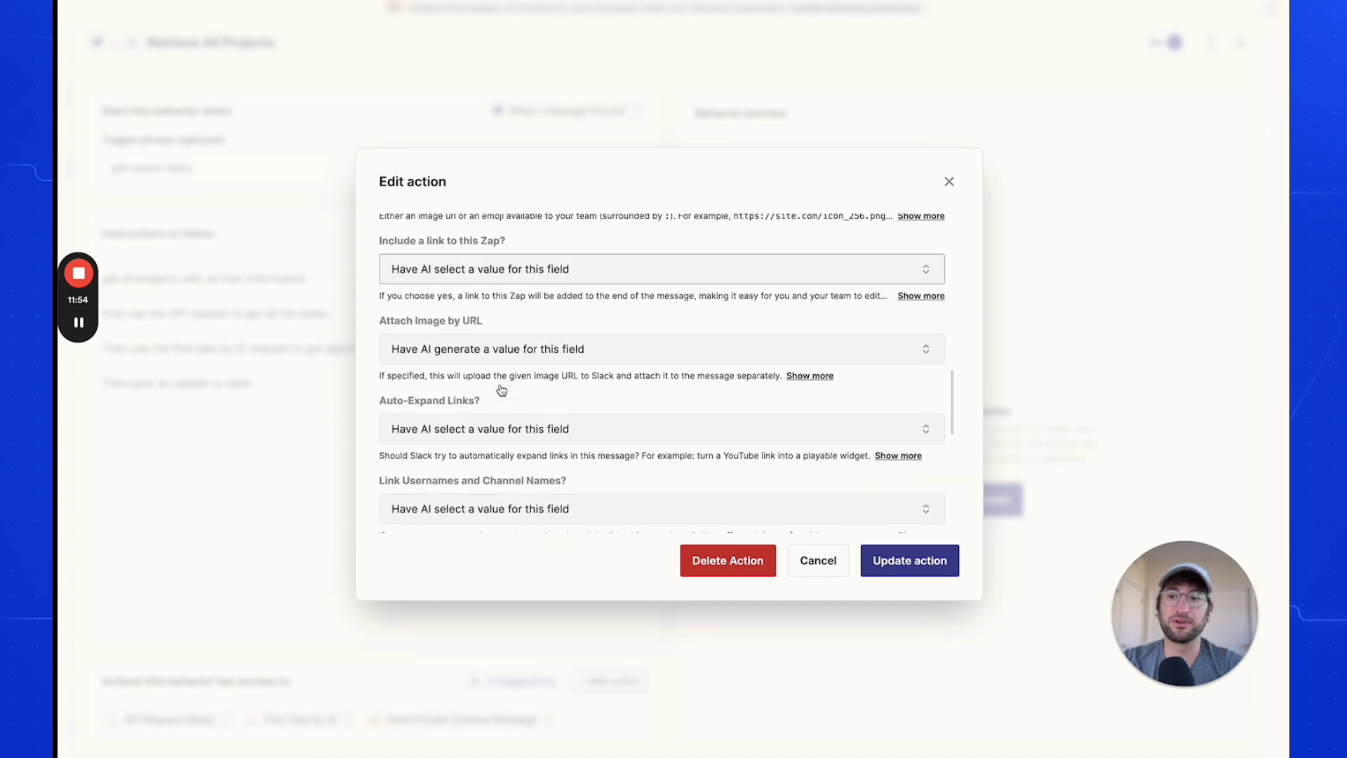
pyautogui.scroll(-11, 501, 389)
pyautogui.scroll(1, 477, 448)
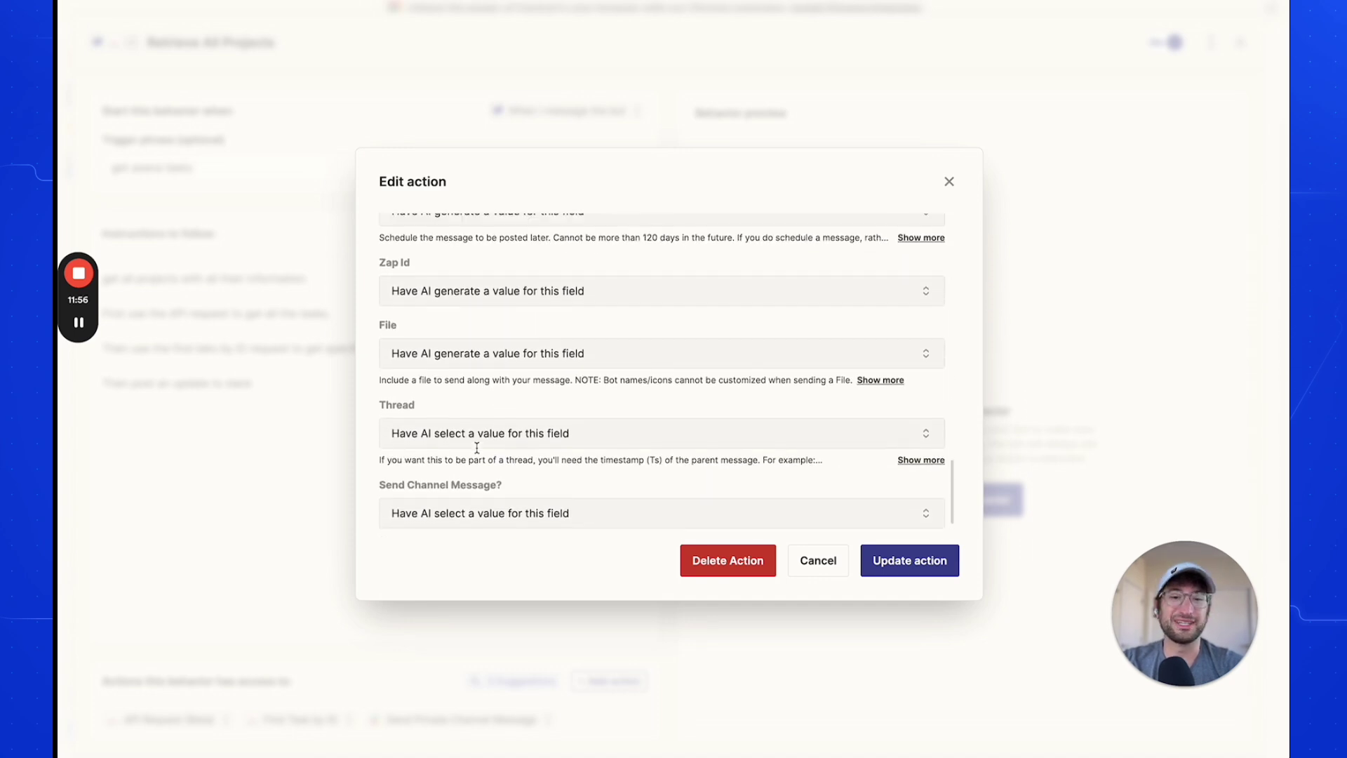
pyautogui.scroll(-1, 470, 448)
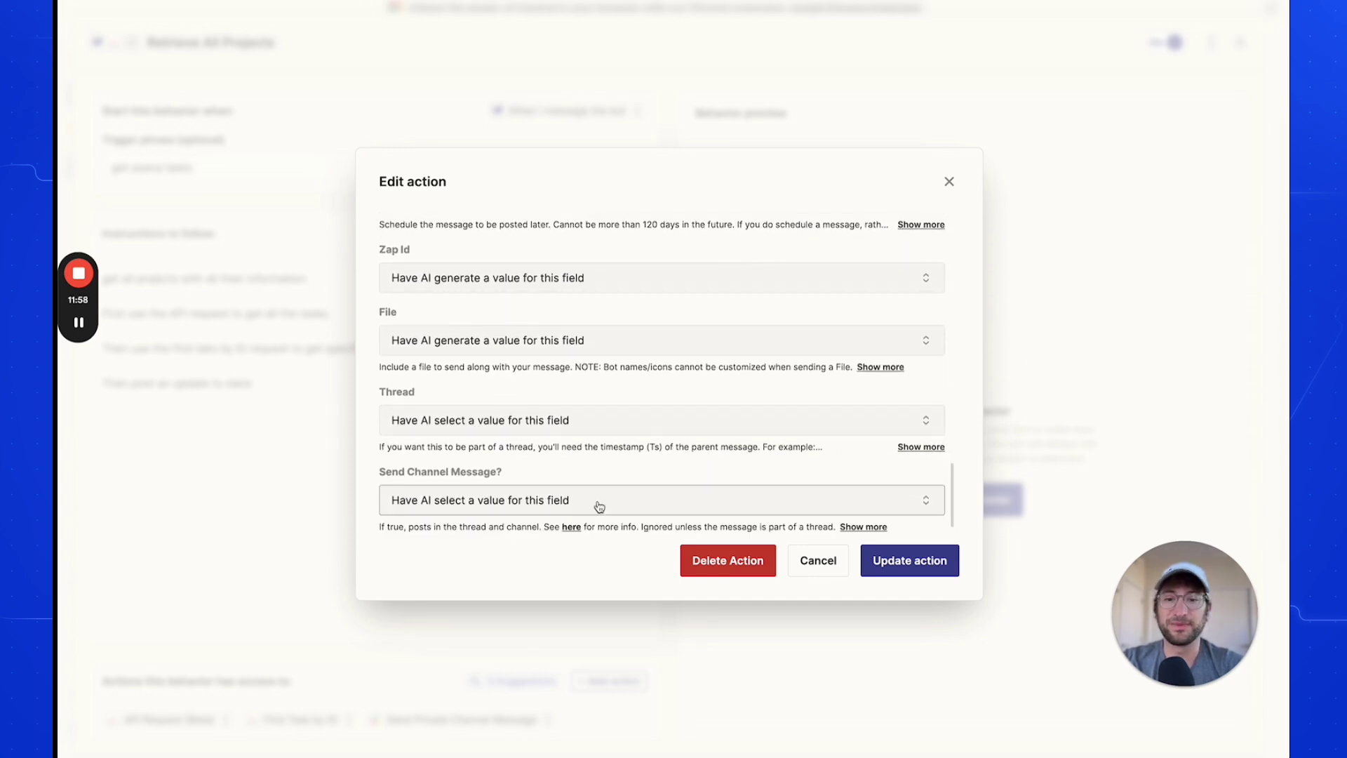
pyautogui.click(897, 568)
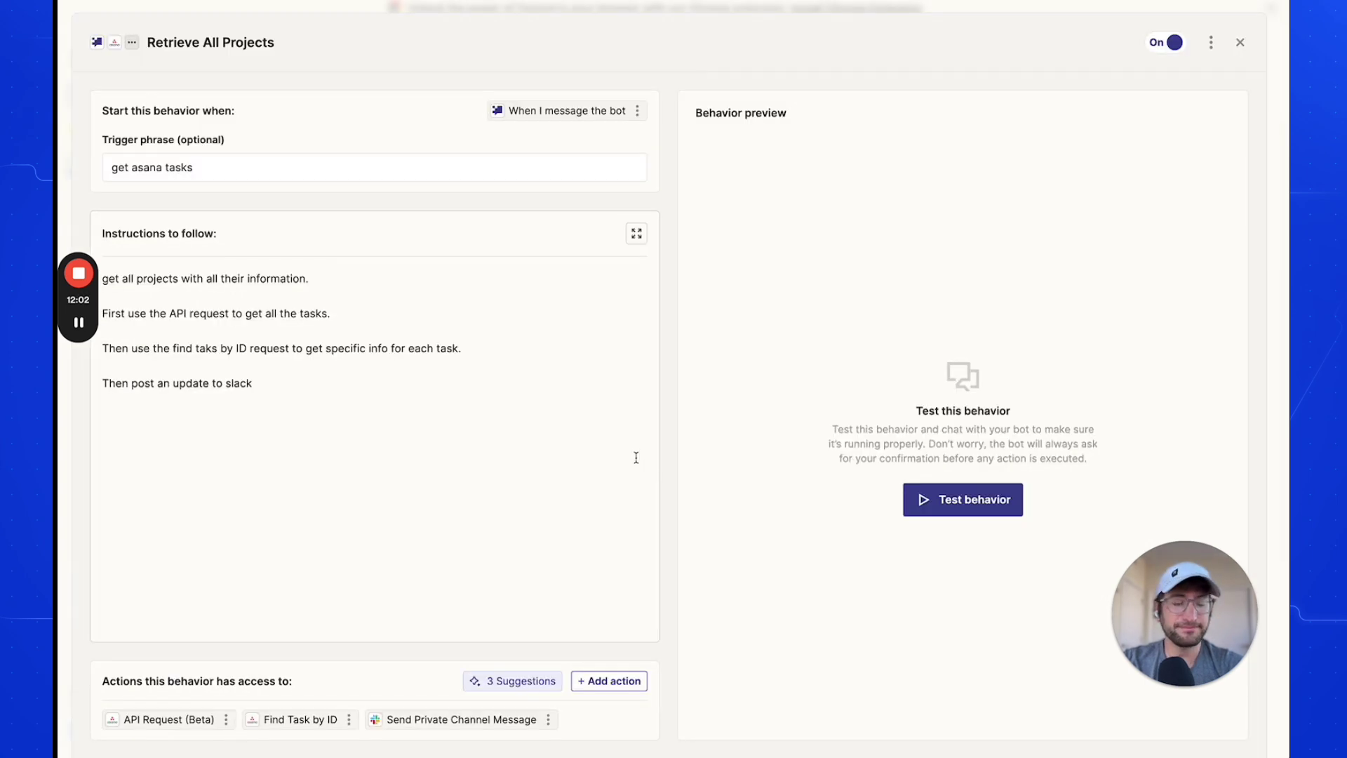
# - Test the Retrieve All Projects behavior and approve executing the Asana API request by replying "yes"
pyautogui.moveTo(1184, 613); pyautogui.dragTo(588, 309)
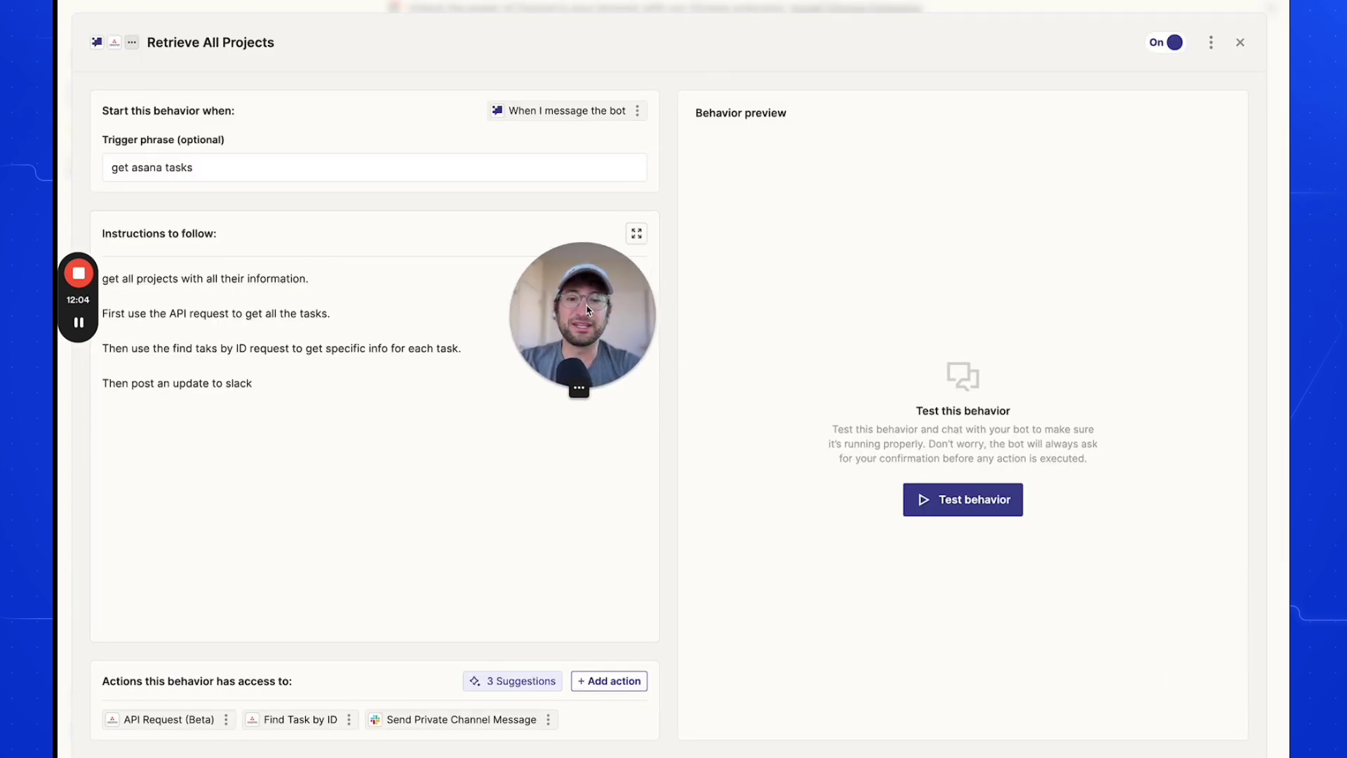
pyautogui.click(971, 514)
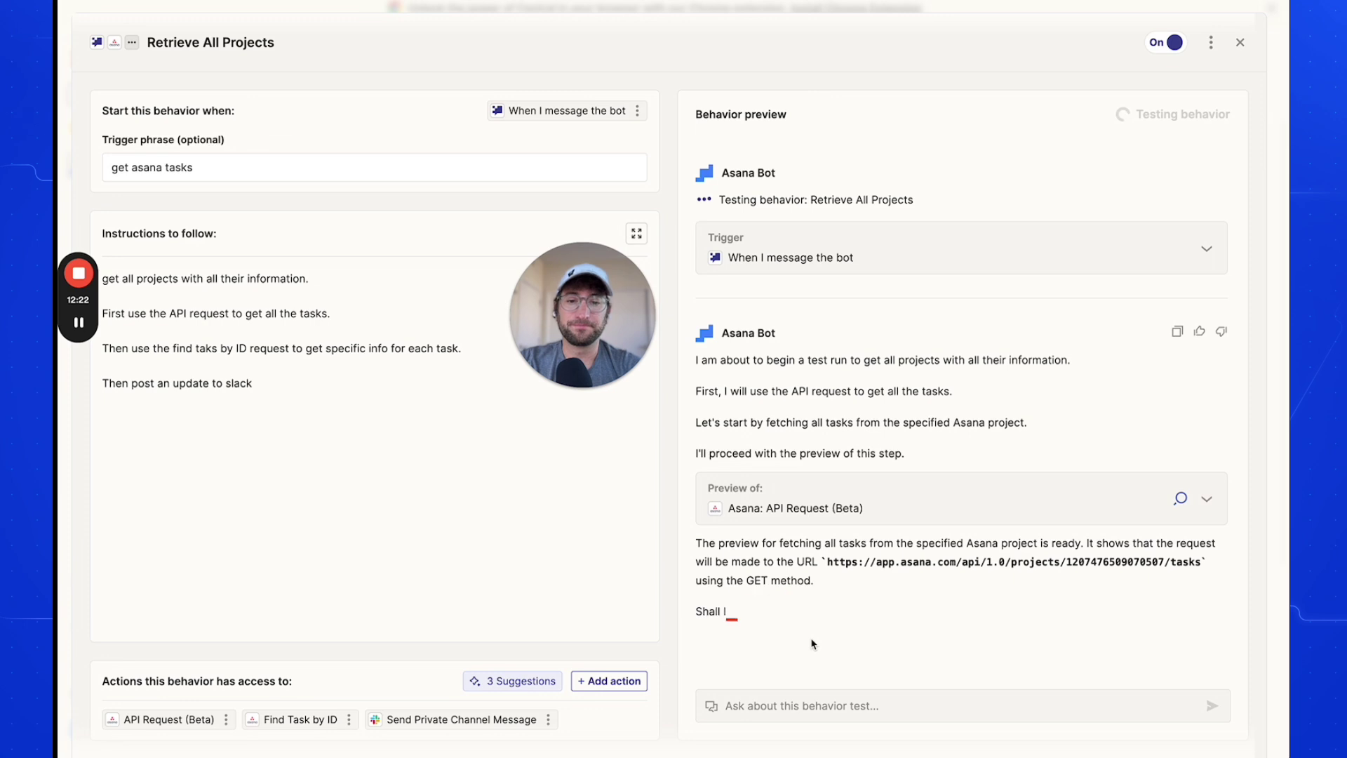
pyautogui.click(777, 707)
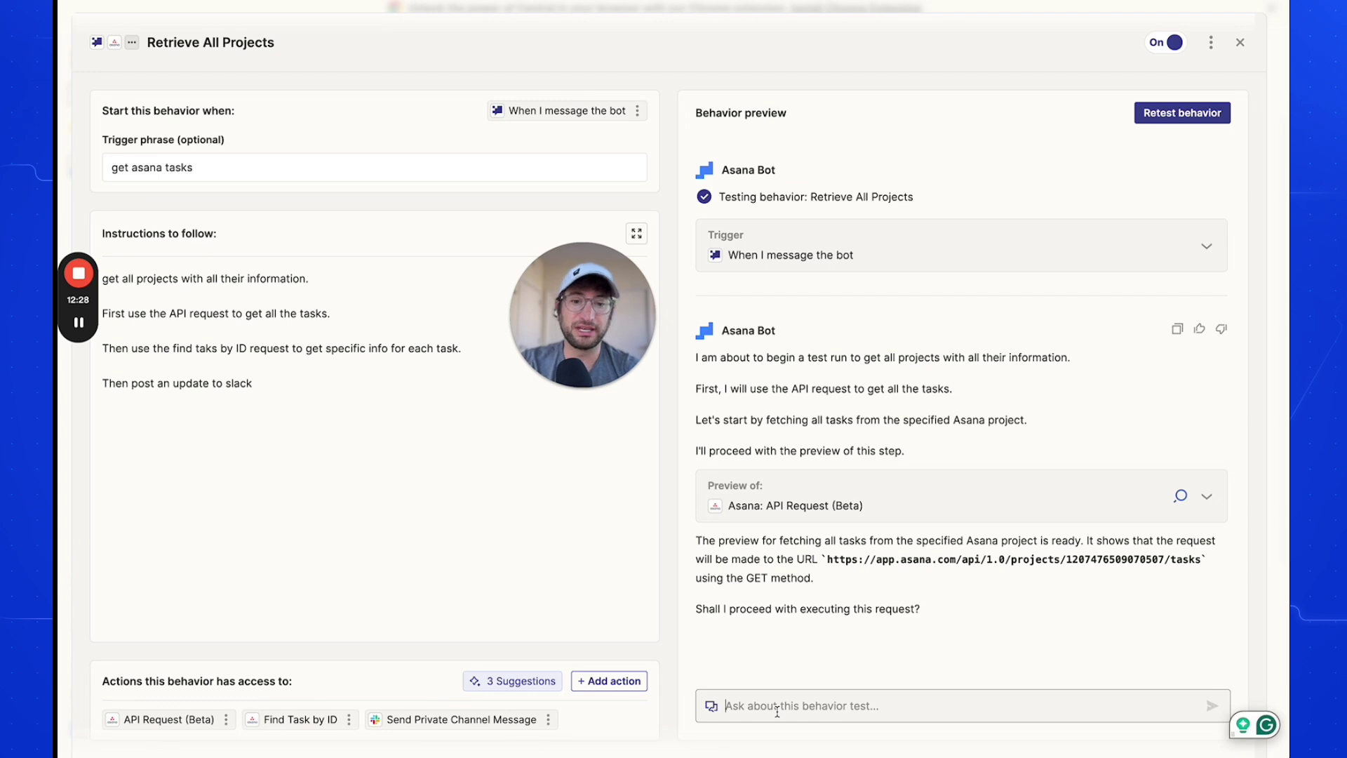
pyautogui.write('yes')
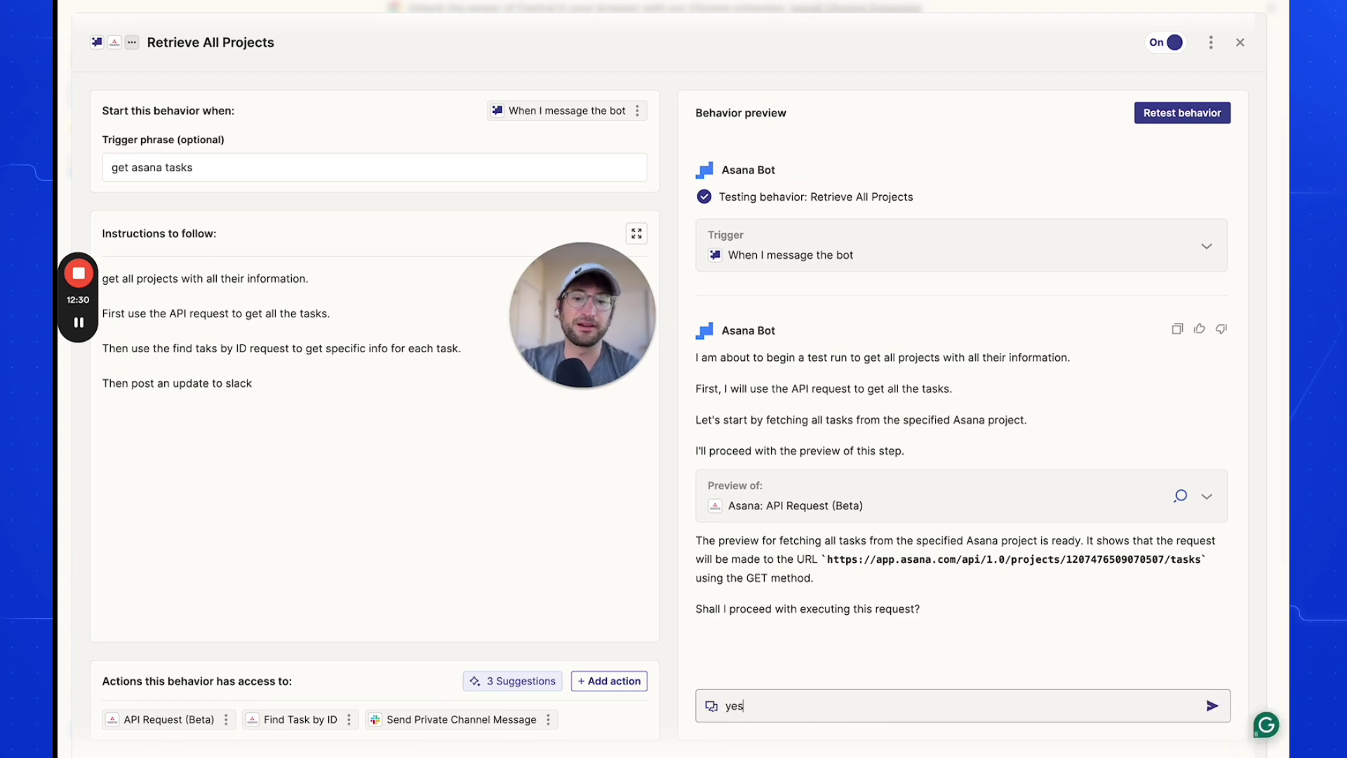
pyautogui.press('Return')
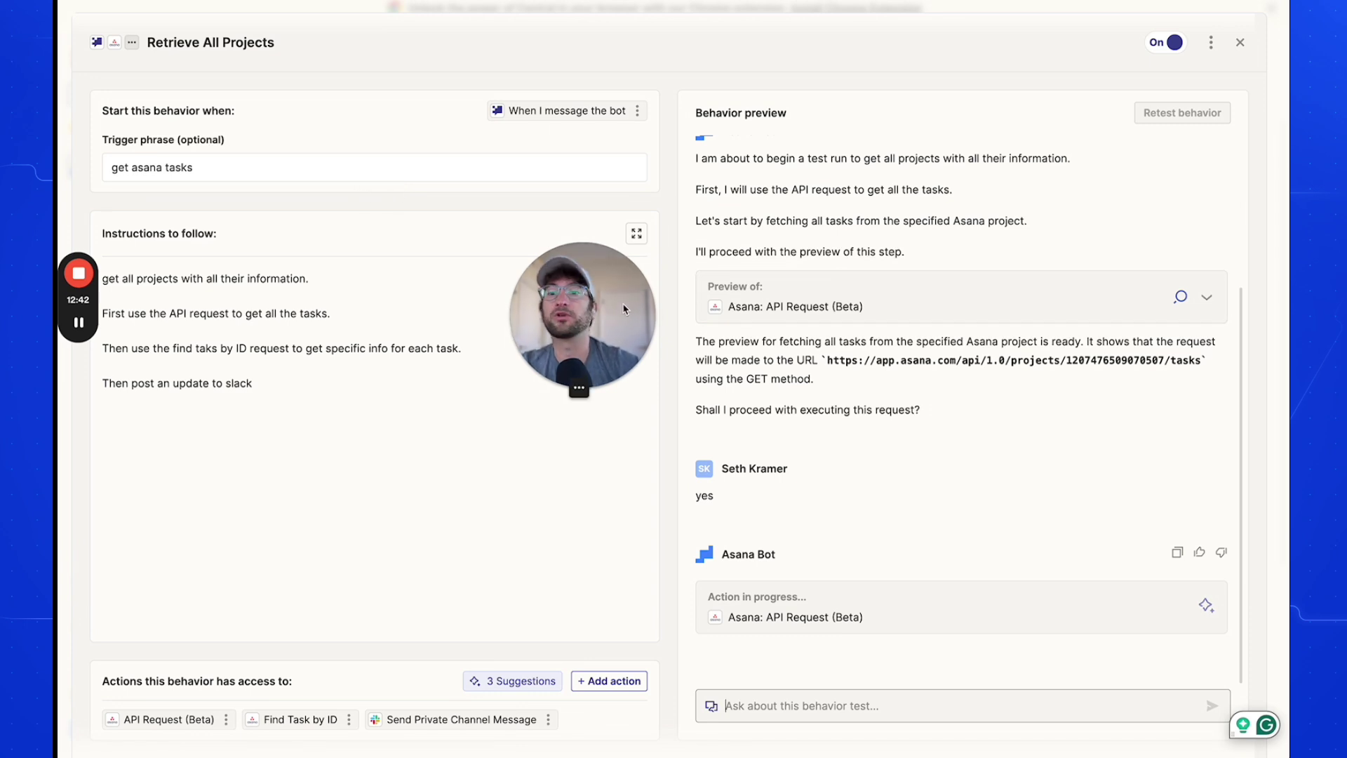
pyautogui.moveTo(622, 311)
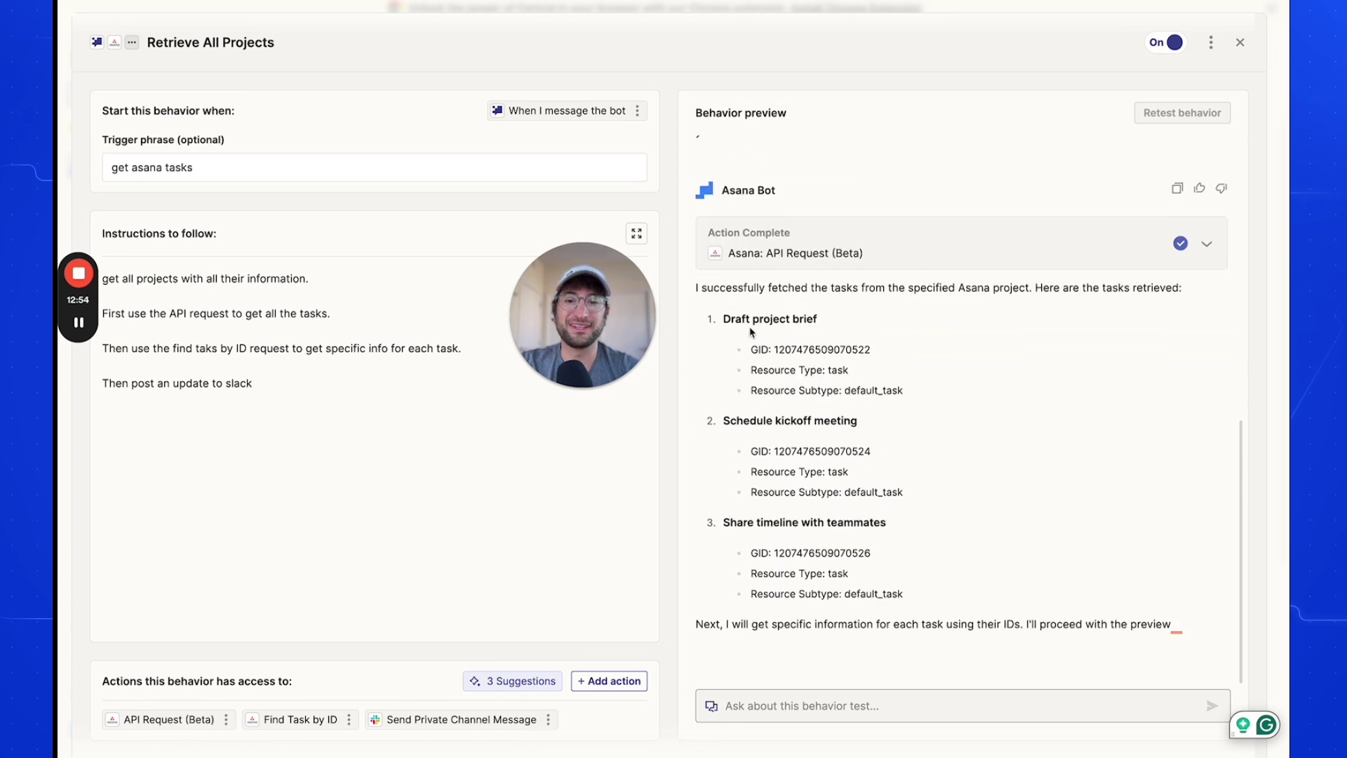
# - Examine the tasks the API request fetched from the Asana project, including each task's name and GID
pyautogui.moveTo(733, 287); pyautogui.dragTo(977, 287)
pyautogui.moveTo(722, 317); pyautogui.dragTo(838, 516)
pyautogui.click(746, 278)
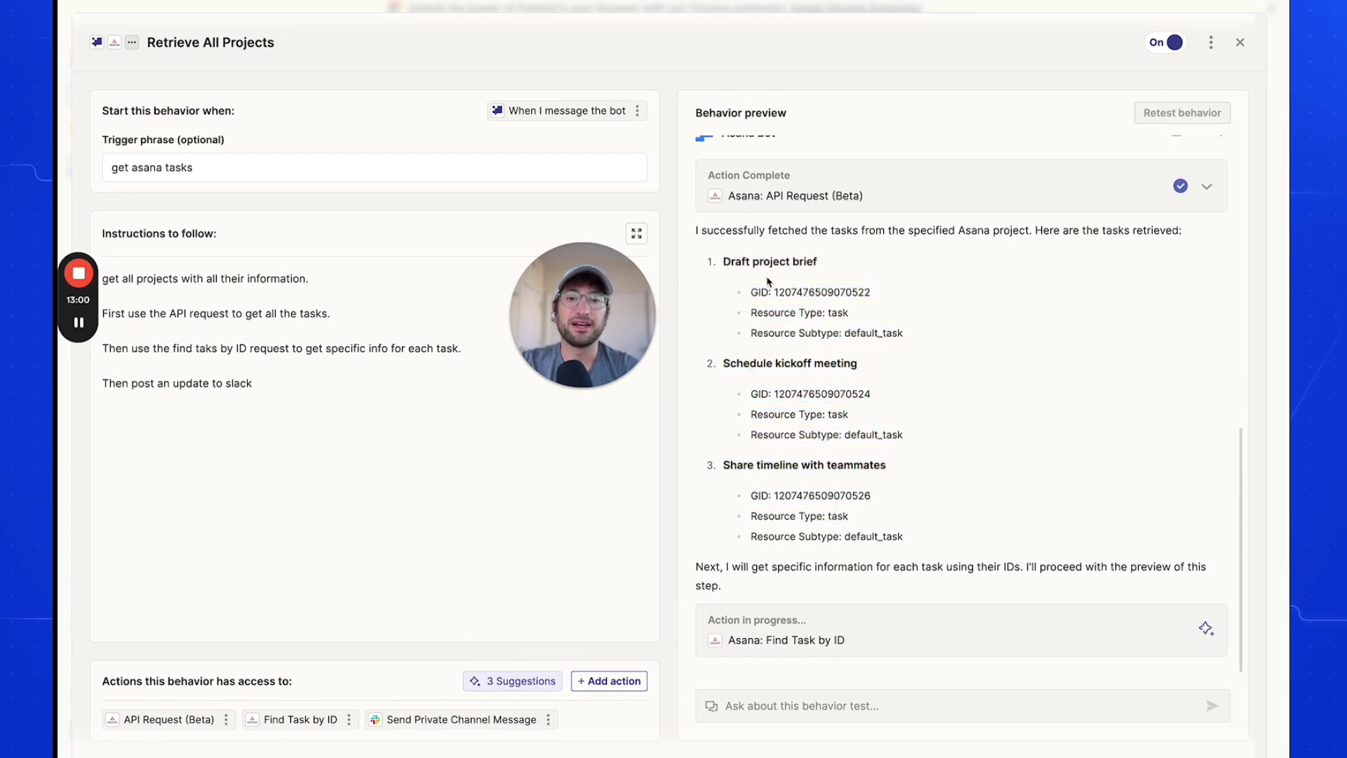
pyautogui.moveTo(731, 261); pyautogui.dragTo(807, 312)
pyautogui.click(775, 292)
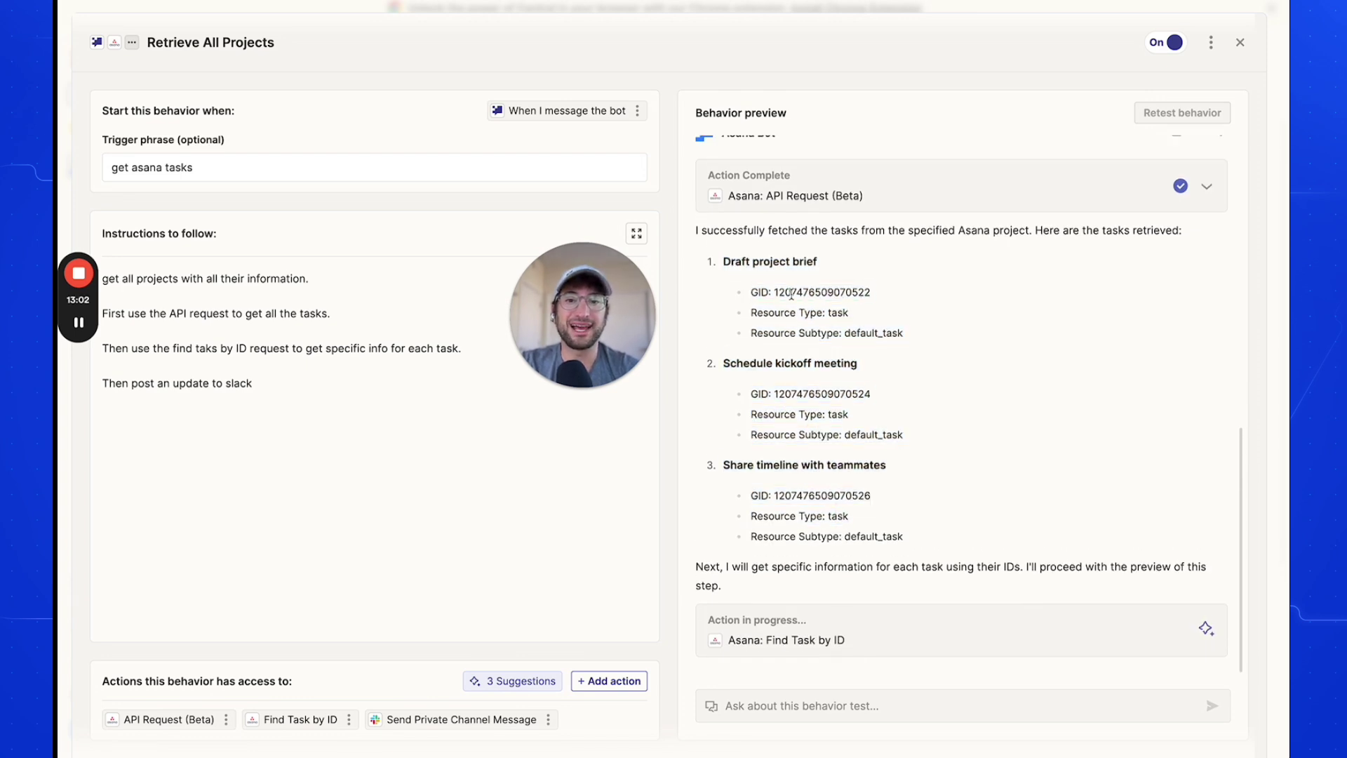
pyautogui.doubleClick(792, 293)
pyautogui.moveTo(803, 292); pyautogui.dragTo(808, 515)
pyautogui.scroll(-1, 810, 491)
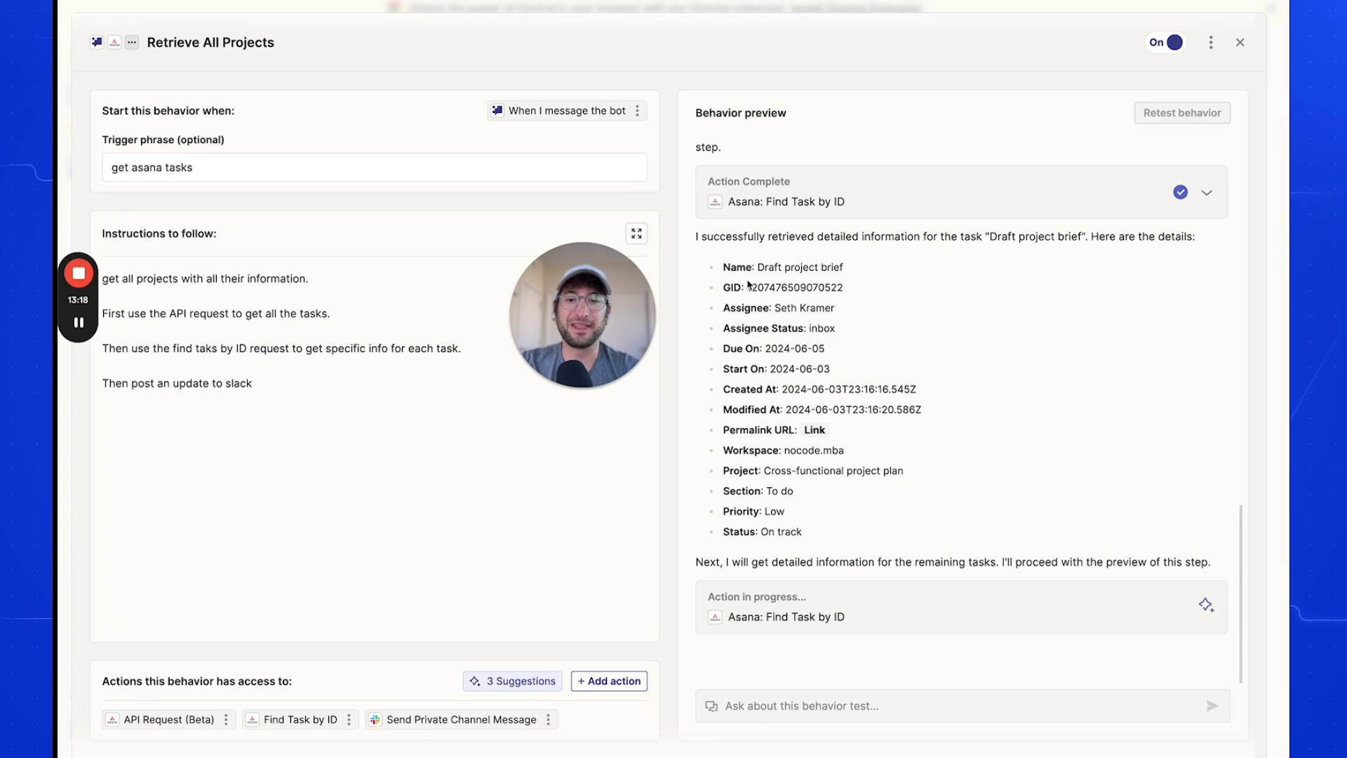
# - Examine the Find Task by ID details retrieved for each task, such as dates, project, section, priority and status
pyautogui.moveTo(736, 267); pyautogui.dragTo(802, 532)
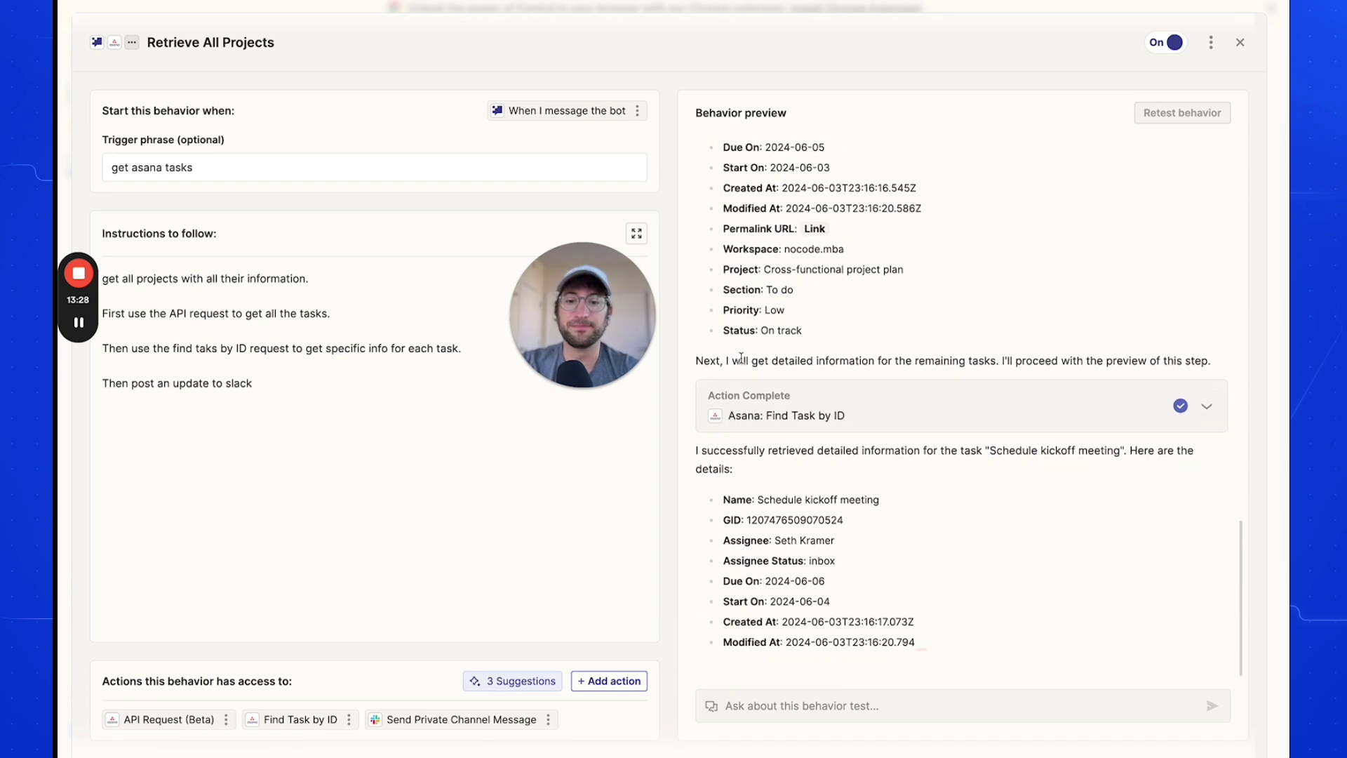
pyautogui.scroll(10, 807, 449)
pyautogui.scroll(-10, 828, 367)
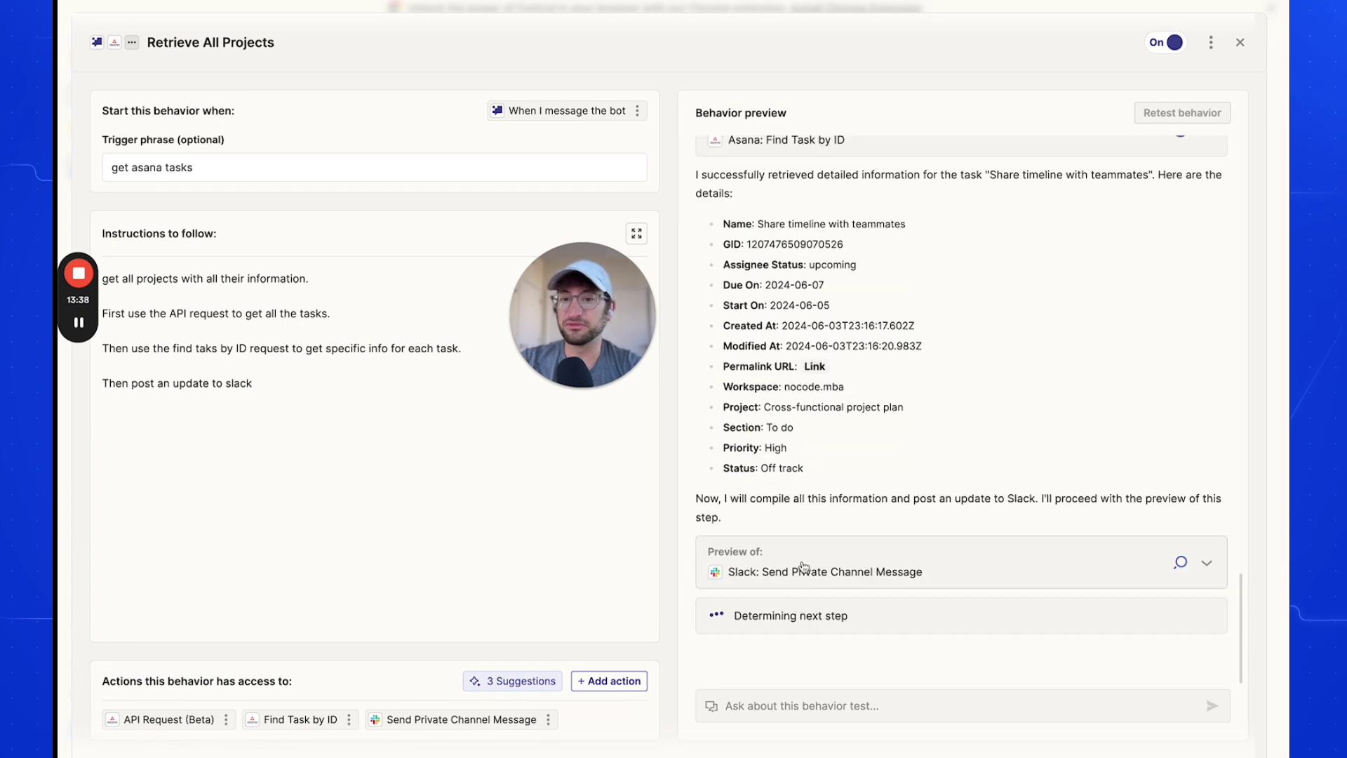
pyautogui.scroll(12, 812, 520)
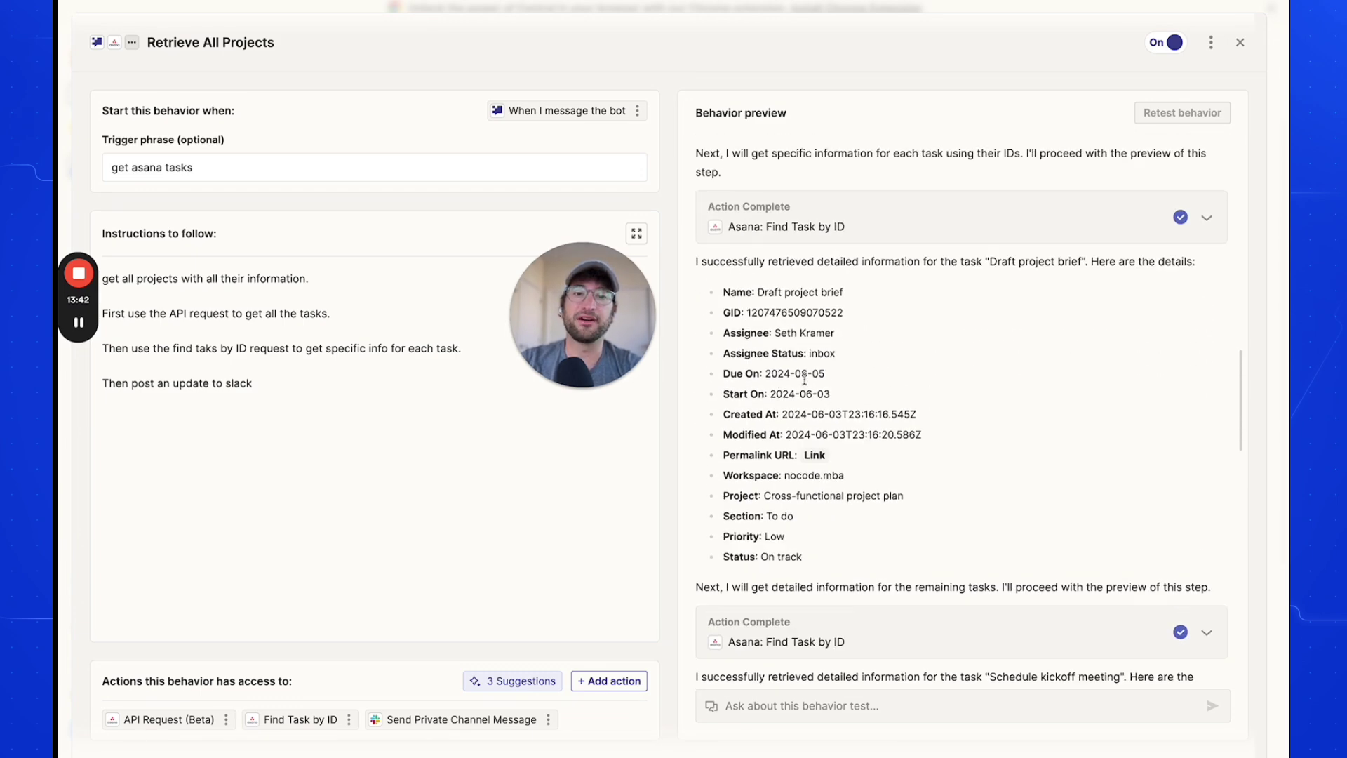
pyautogui.scroll(-15, 829, 524)
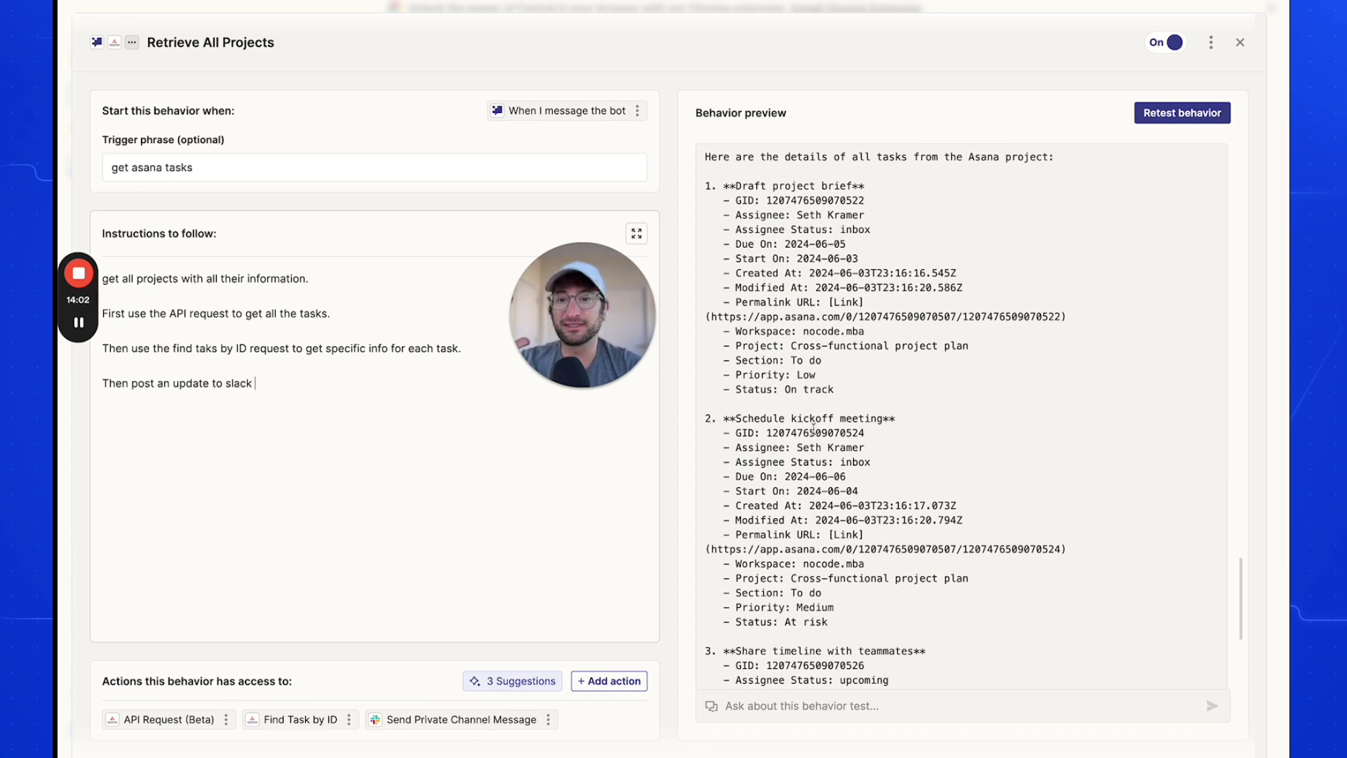
# - Review the drafted Slack message against the "Then post an update to slack" instruction and approve sending it by replying "yes"
pyautogui.scroll(1, 789, 400)
pyautogui.scroll(-1, 792, 399)
pyautogui.scroll(-4, 791, 400)
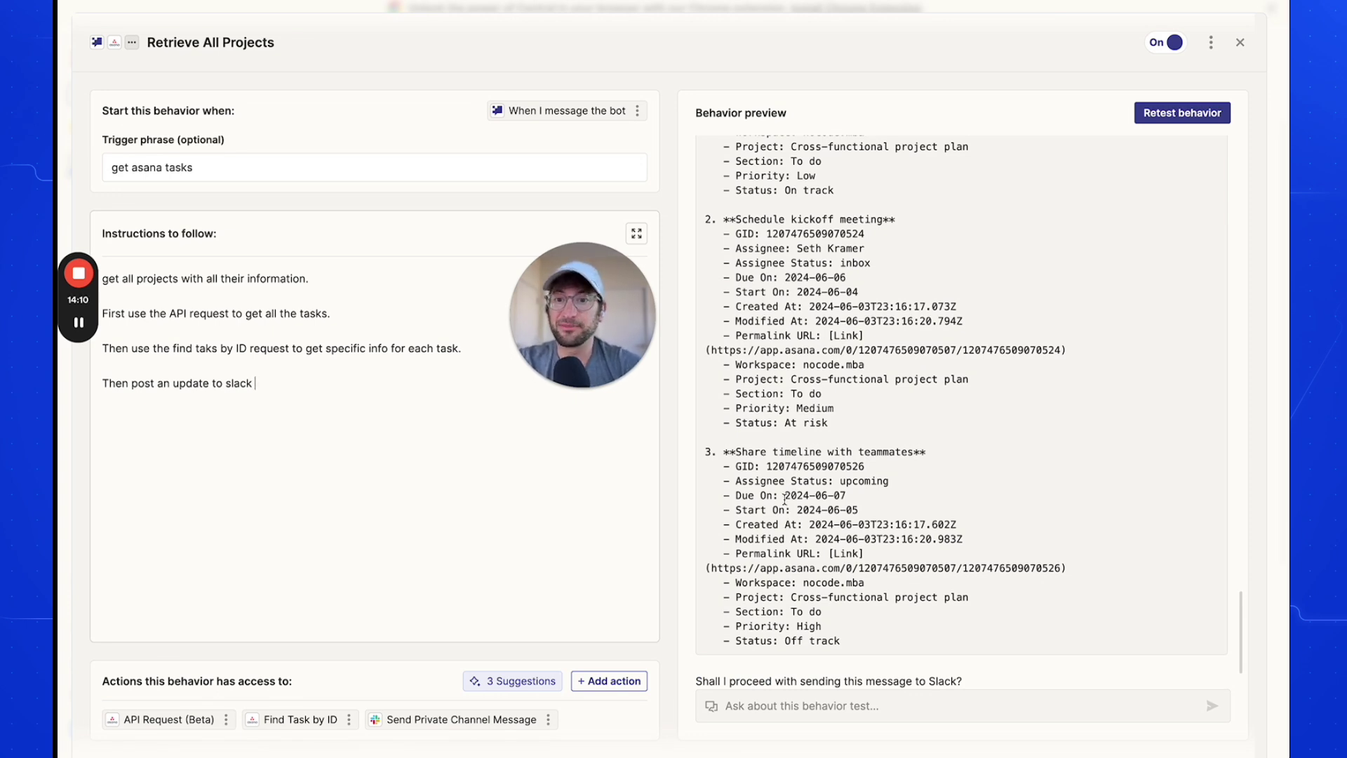
pyautogui.moveTo(258, 383); pyautogui.dragTo(103, 381)
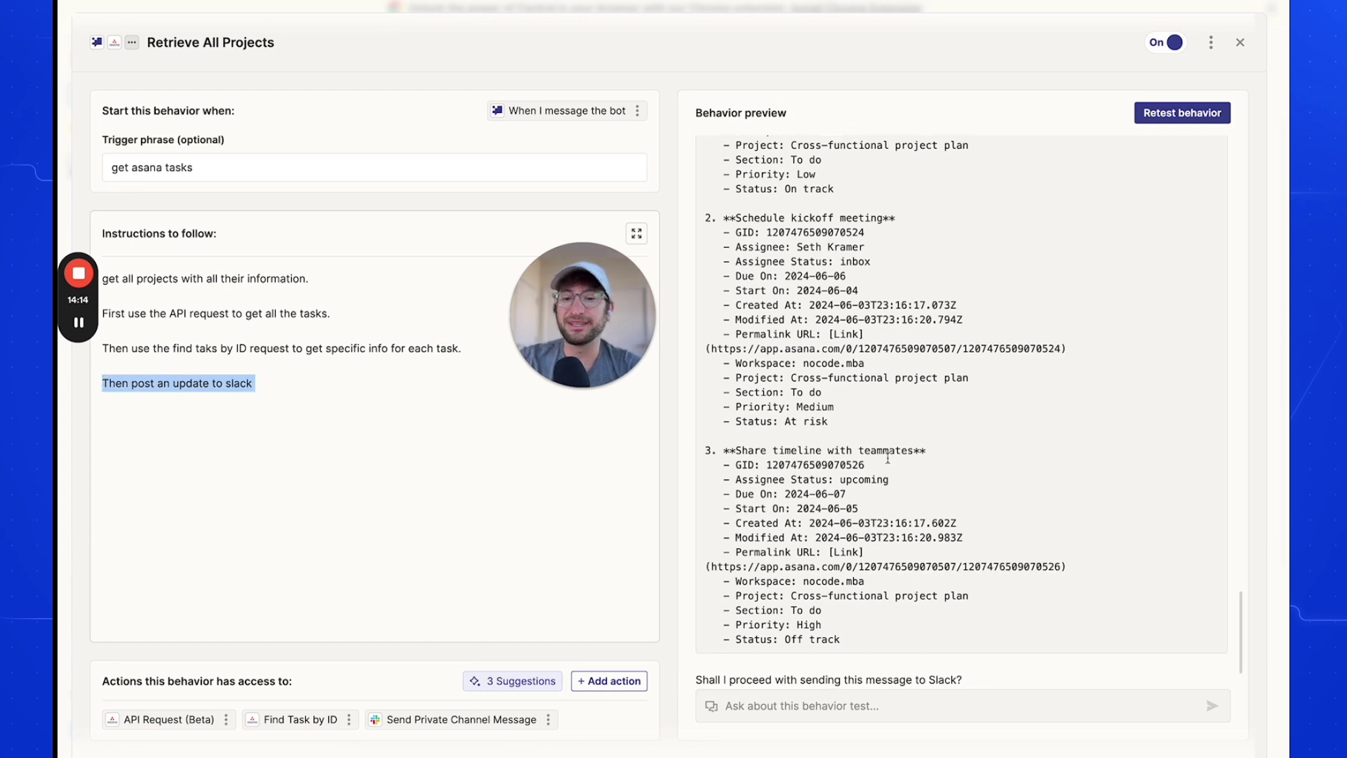
pyautogui.scroll(-1, 880, 463)
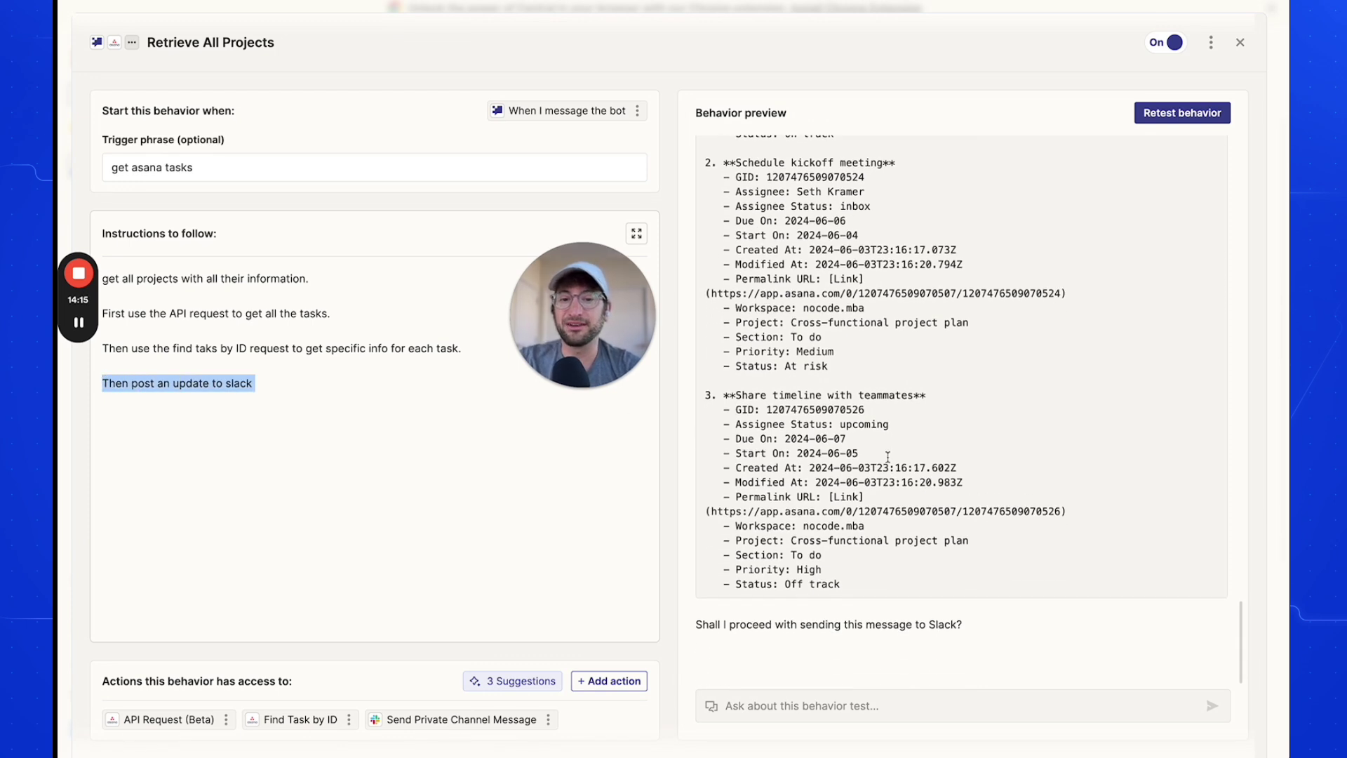
pyautogui.click(773, 707)
pyautogui.write('yes')
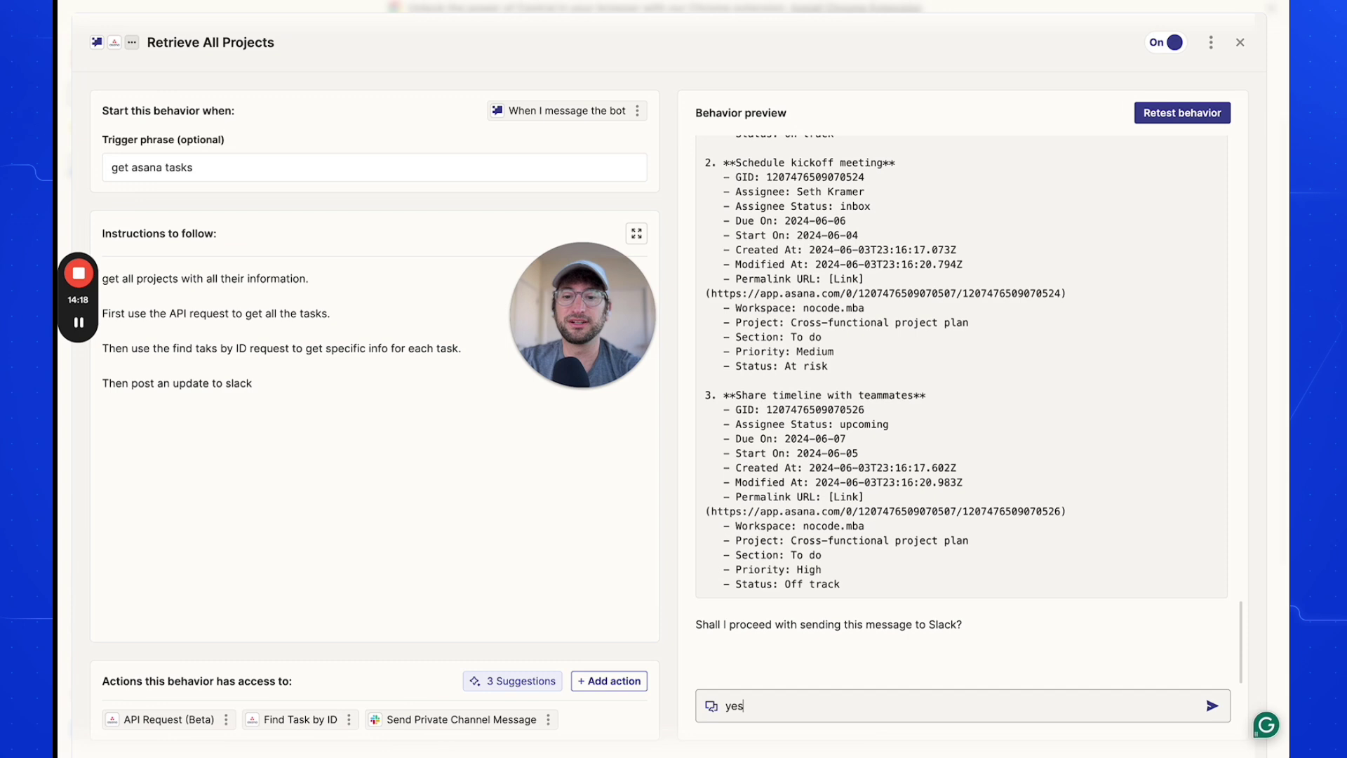
pyautogui.press('Return')
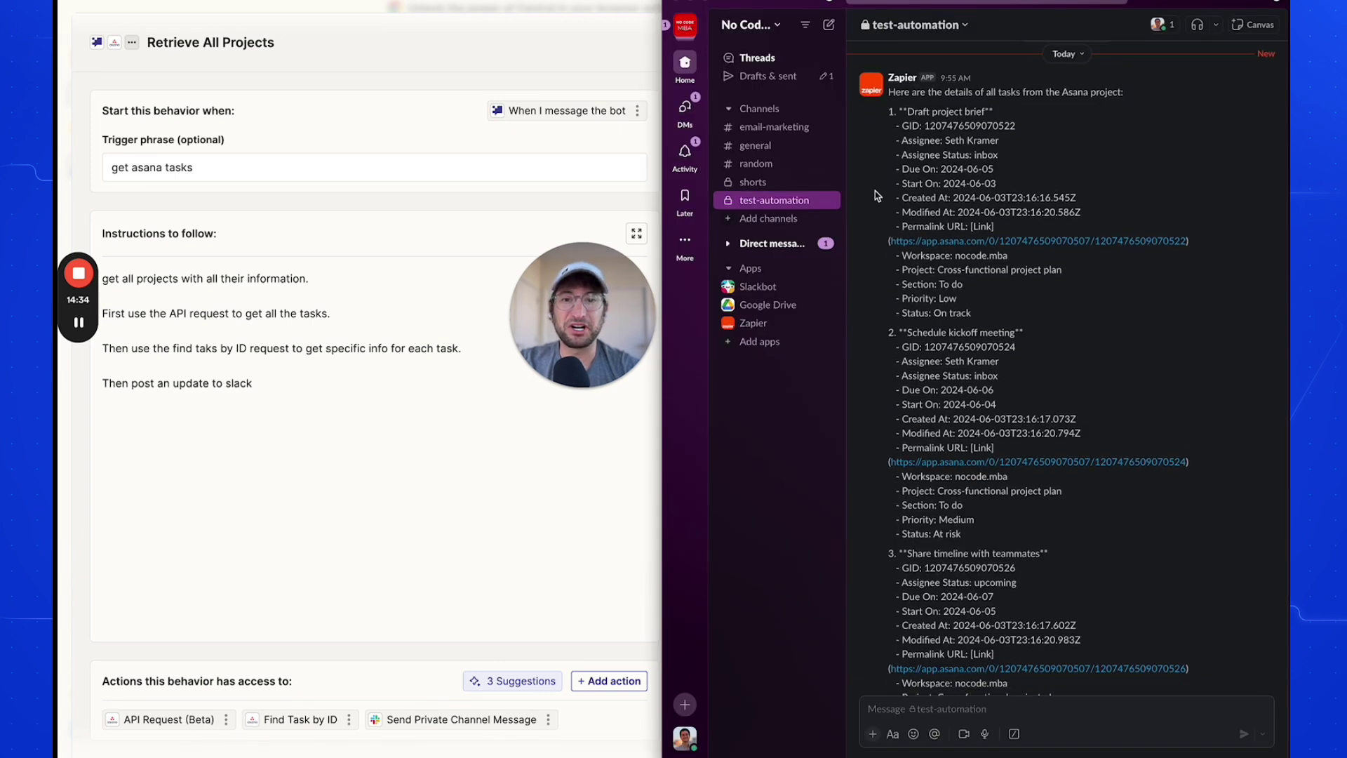
# - Switch to Slack and examine the Zapier post in the test-automation channel listing the Asana project's task details
pyautogui.scroll(-1, 945, 214)
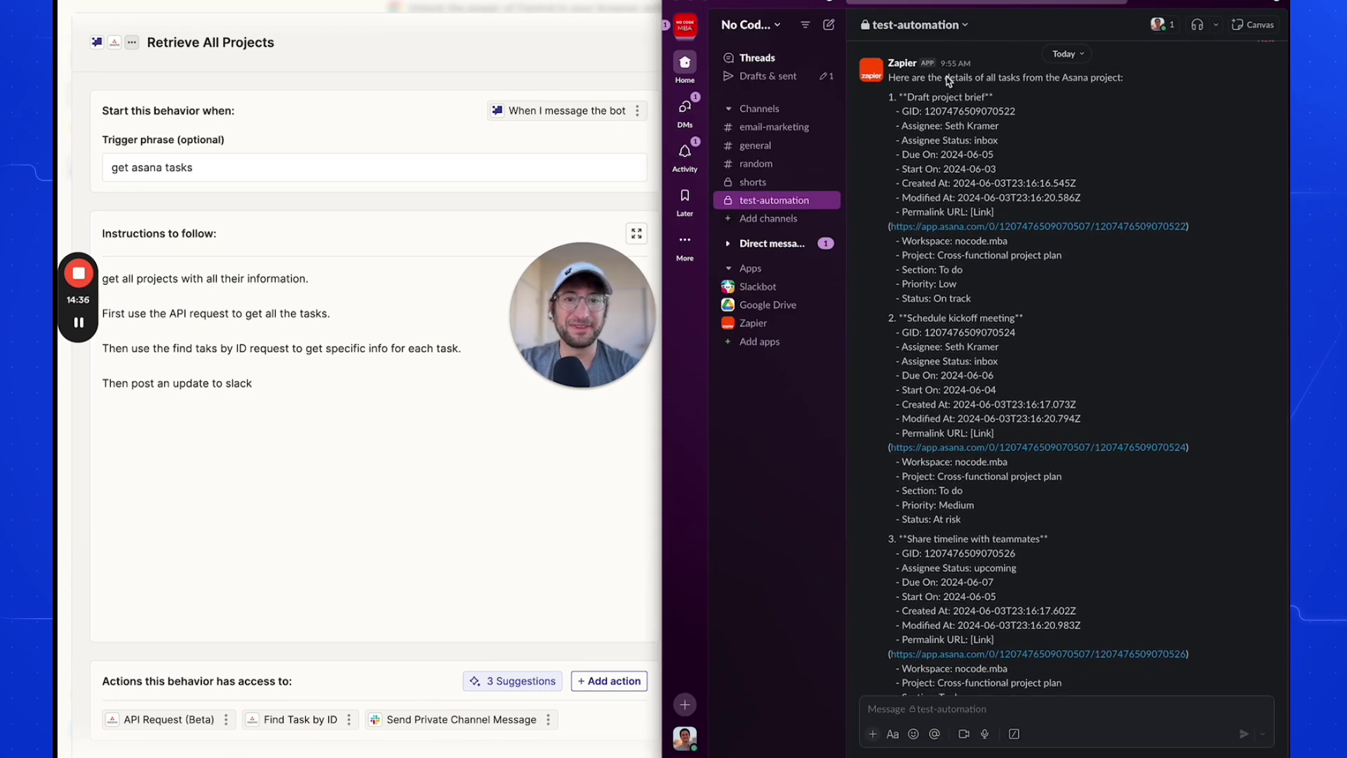
pyautogui.moveTo(912, 78); pyautogui.dragTo(1057, 77)
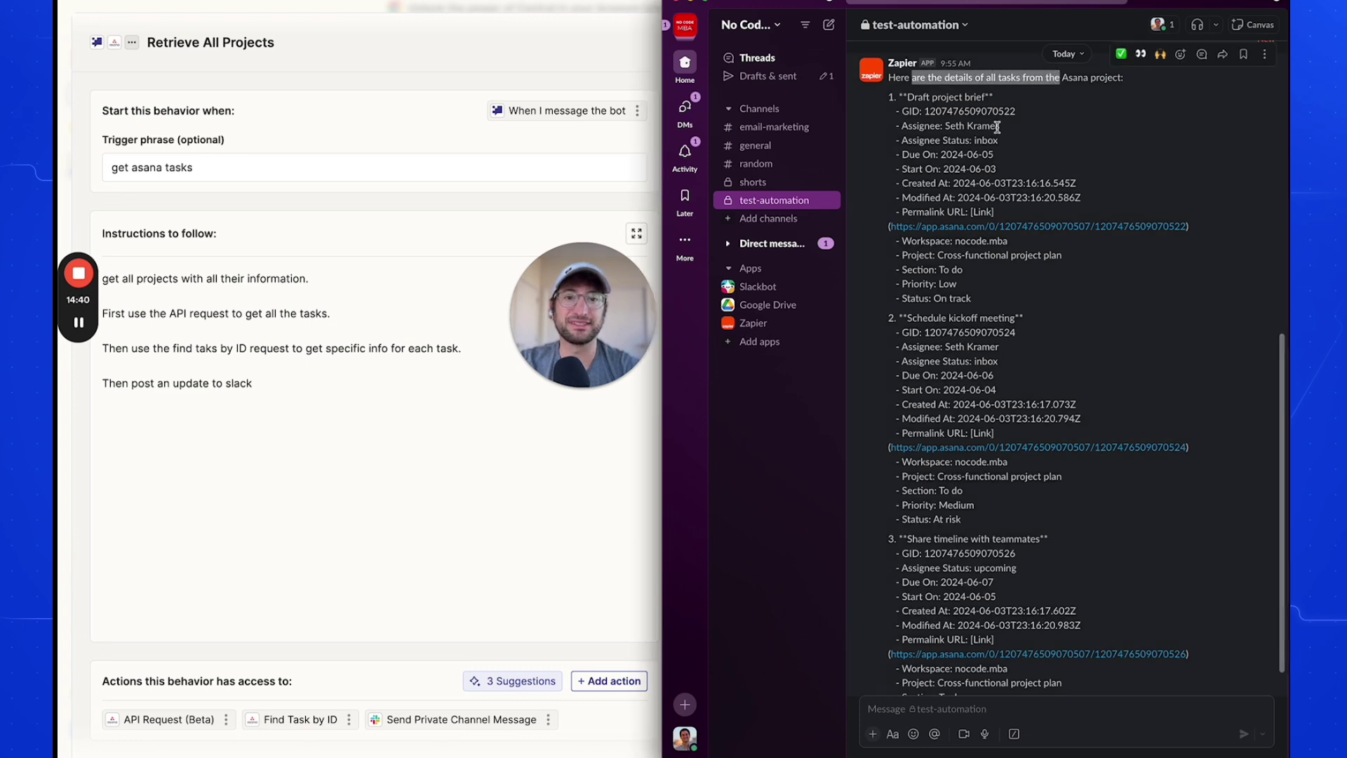
pyautogui.scroll(-1, 997, 127)
pyautogui.moveTo(944, 89); pyautogui.dragTo(951, 175)
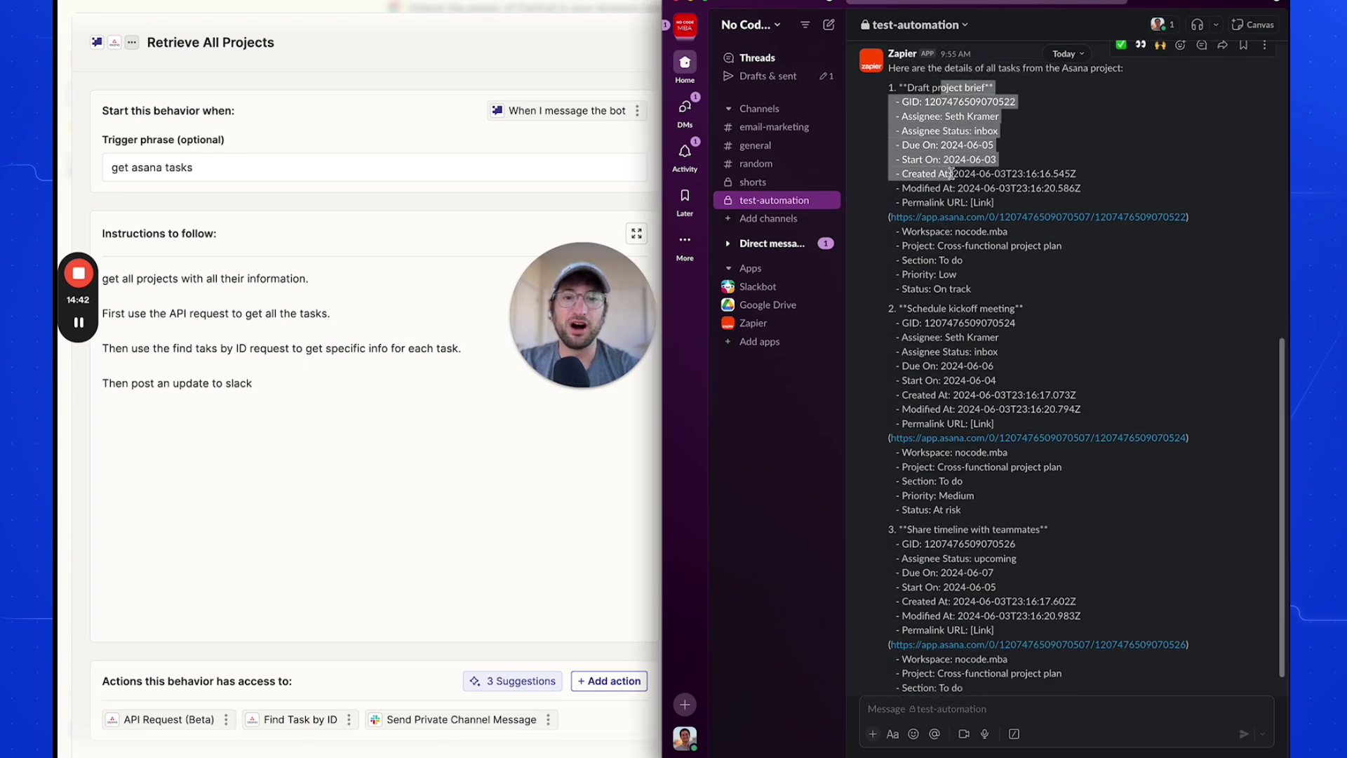
pyautogui.scroll(-3, 952, 296)
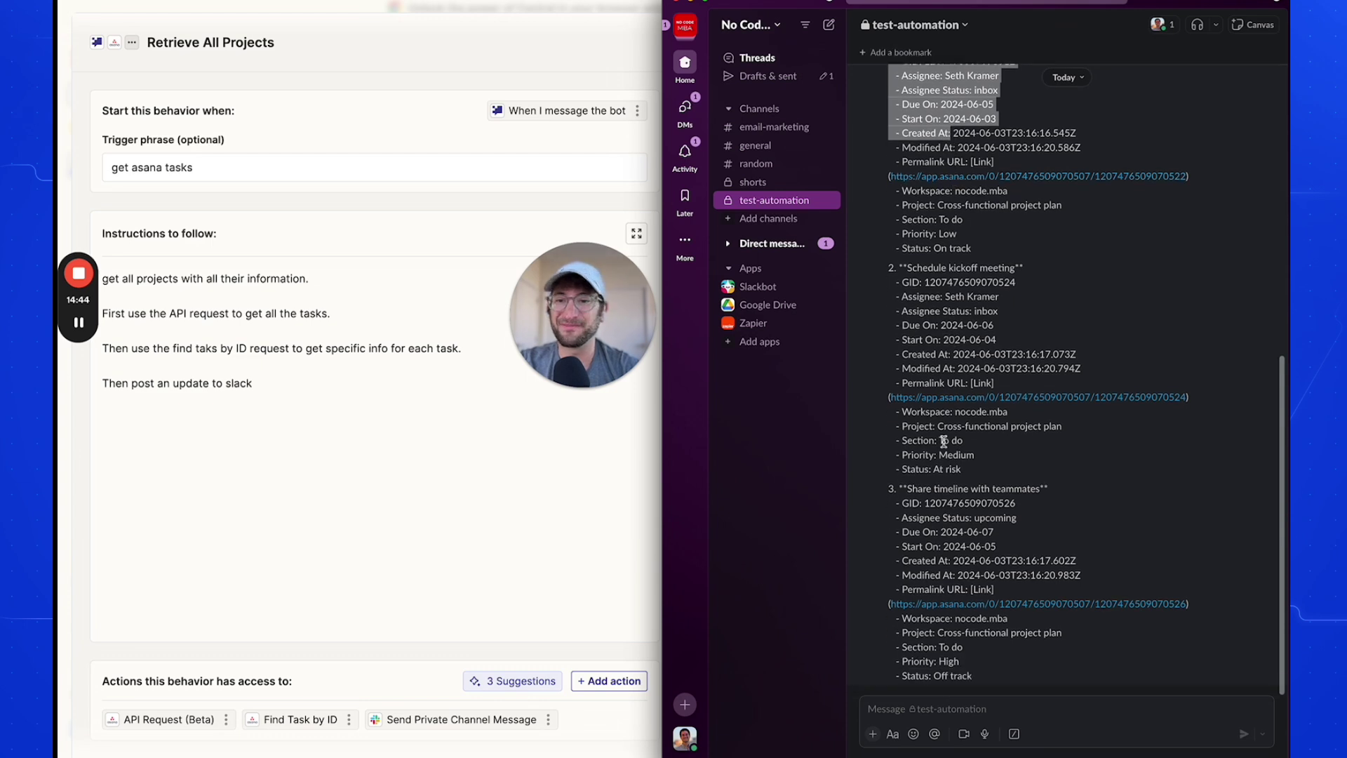
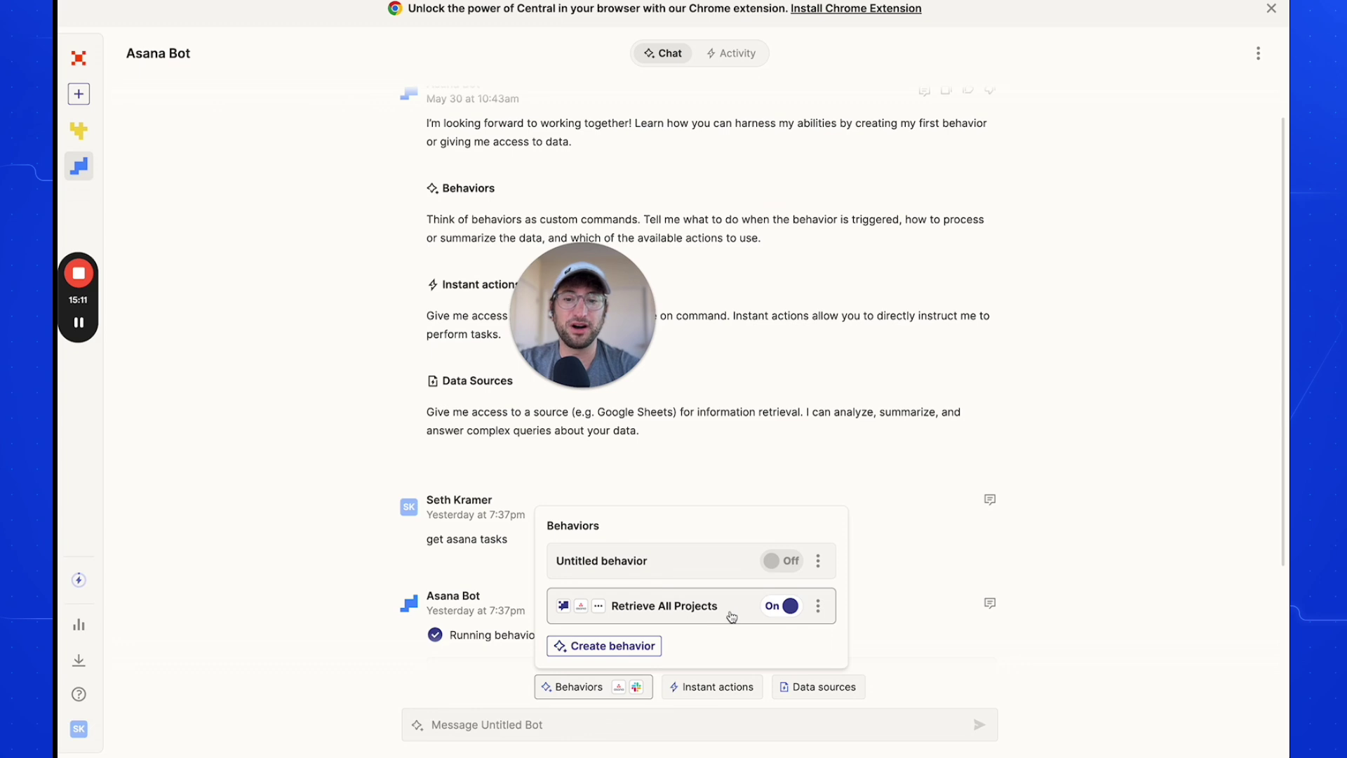
# - Trigger the behavior from the Asana Bot's chat in Zapier Central with the message "get asana tasks"
pyautogui.click(423, 717)
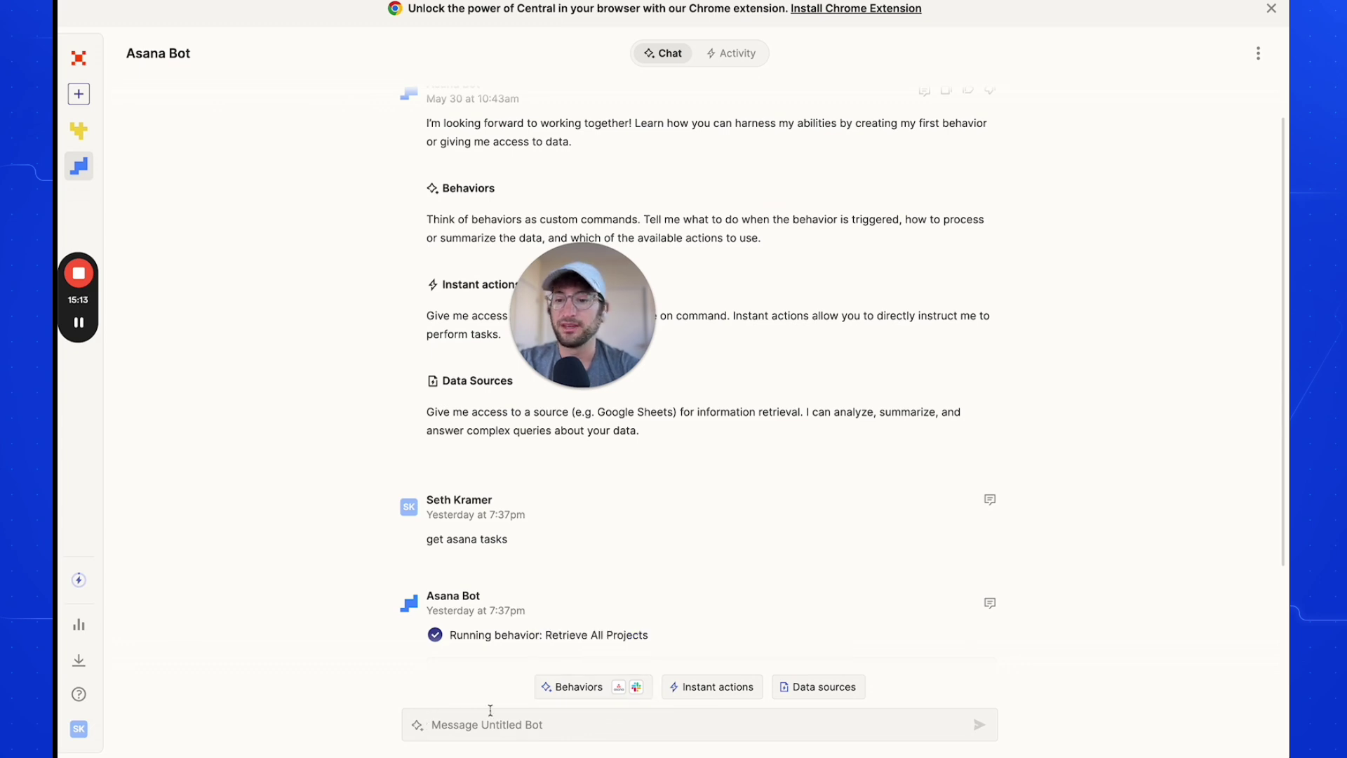
pyautogui.write('get asana tasks')
pyautogui.press('Return')
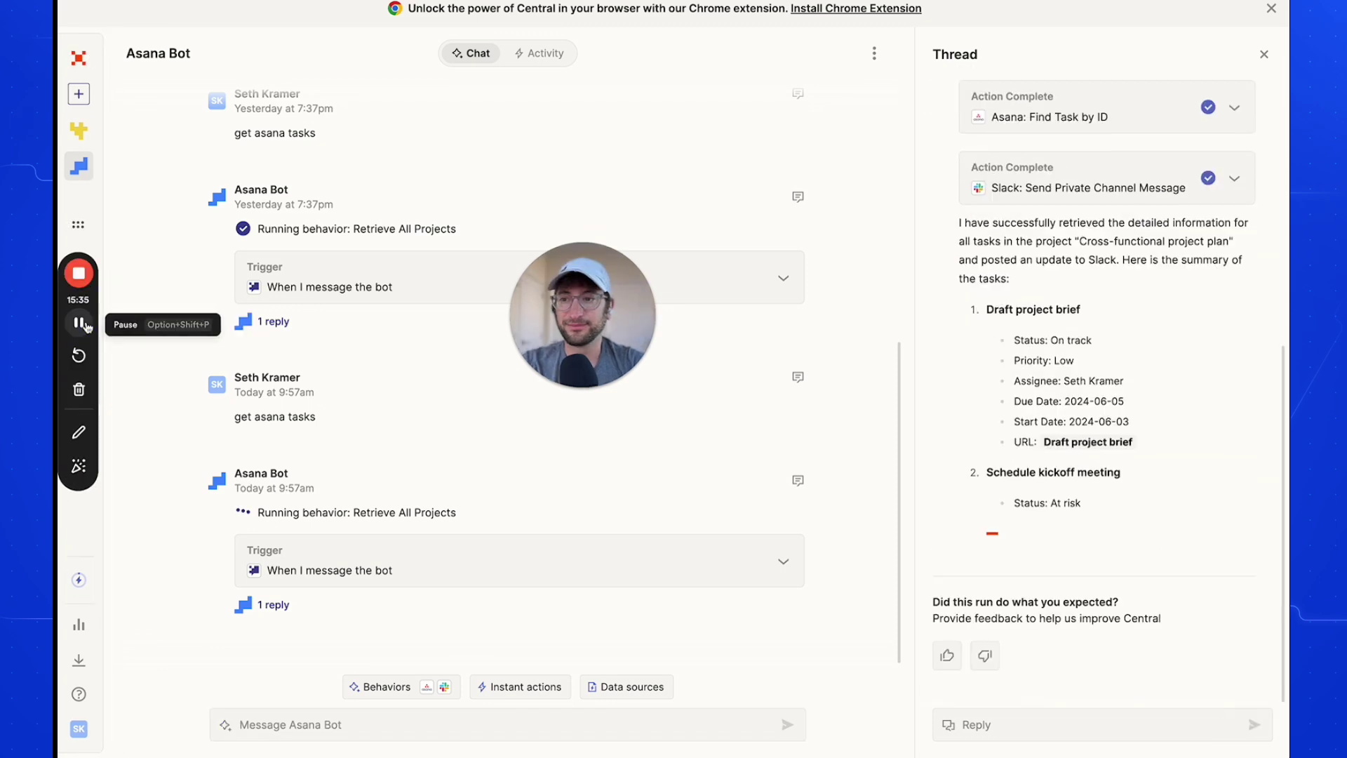
# - Examine the Asana Bot thread's API Request, Find Task by ID and Slack message actions and its summary of the project tasks
pyautogui.scroll(8, 994, 302)
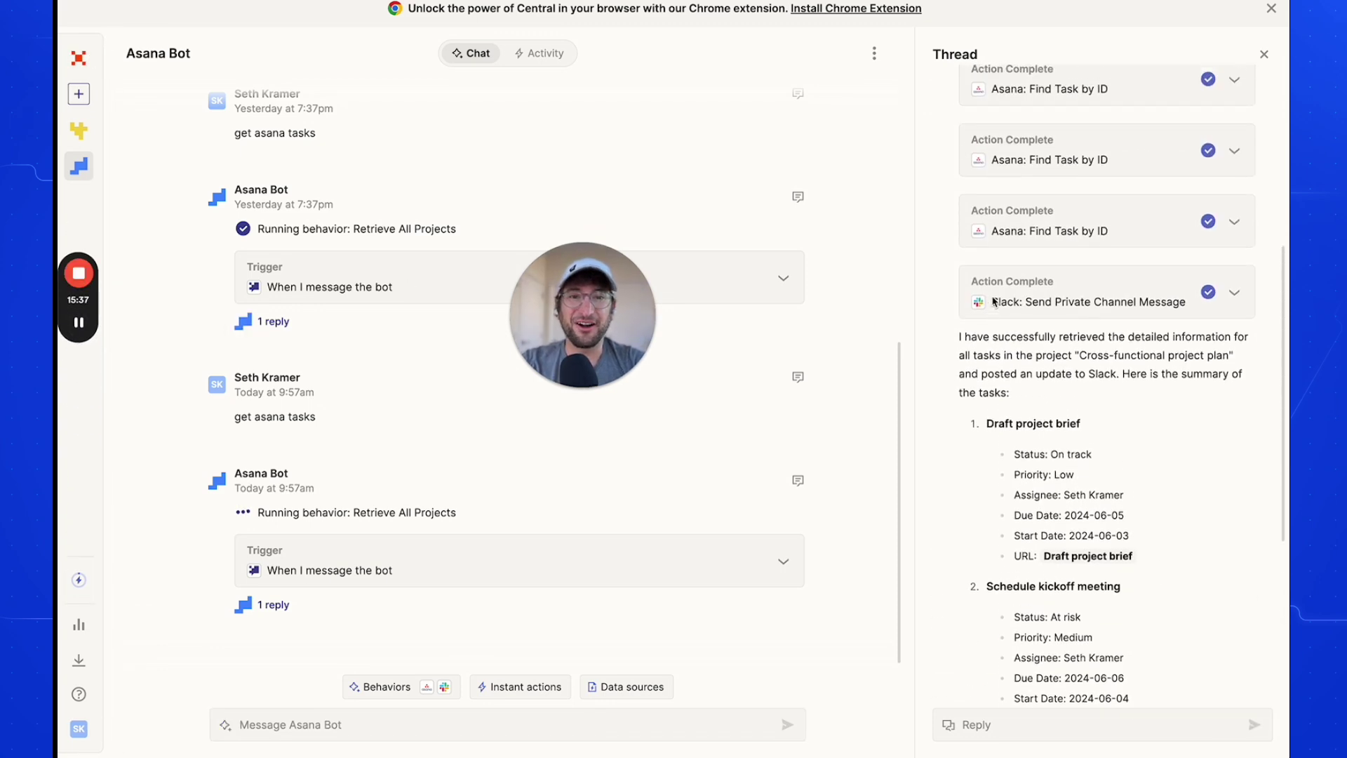
pyautogui.scroll(-2, 993, 301)
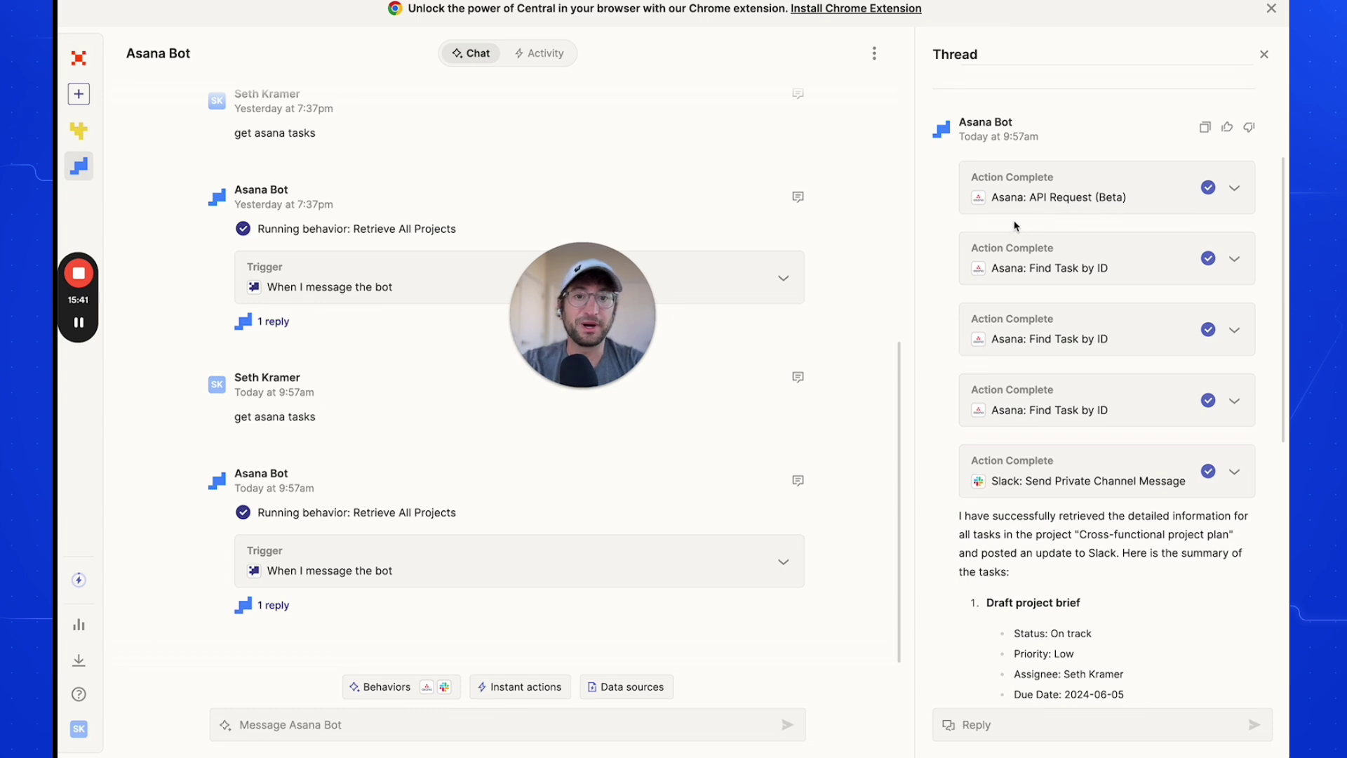
pyautogui.scroll(-2, 986, 260)
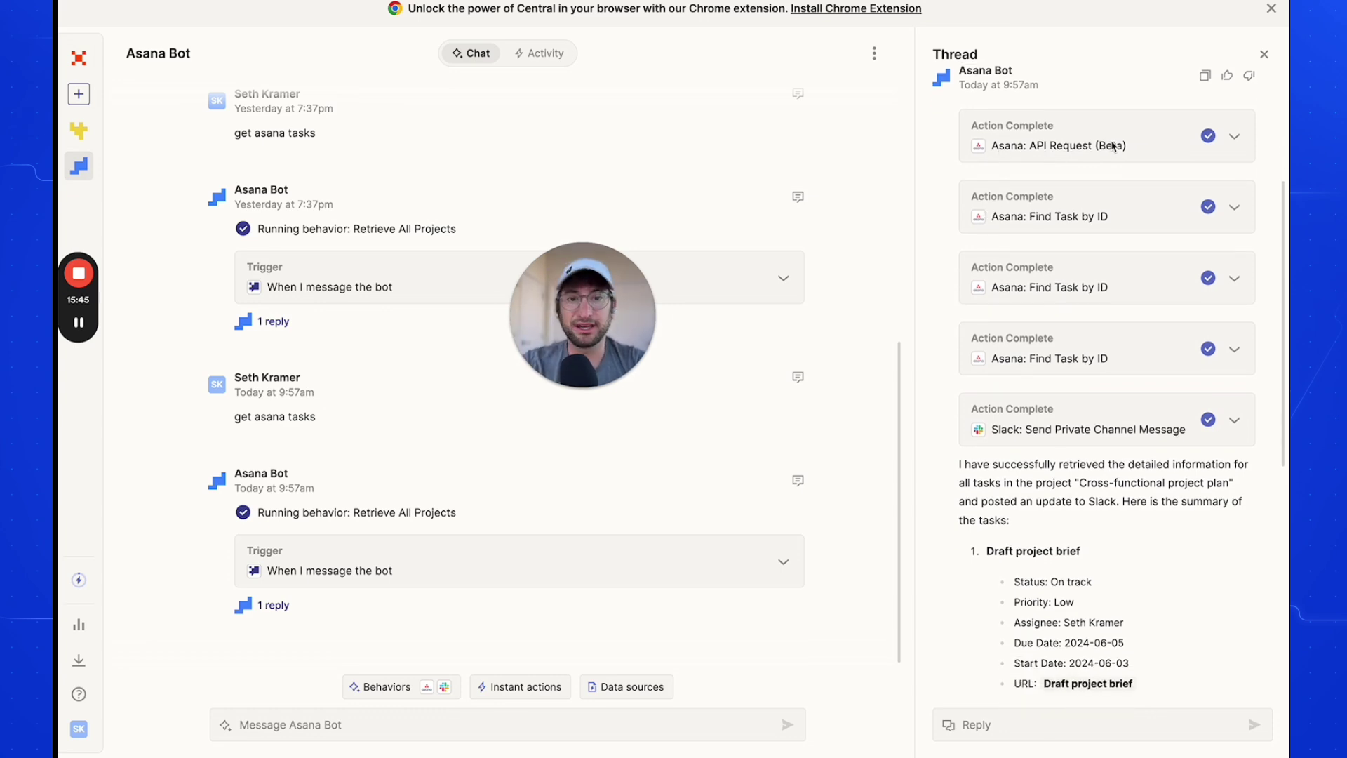
pyautogui.scroll(-4, 1096, 167)
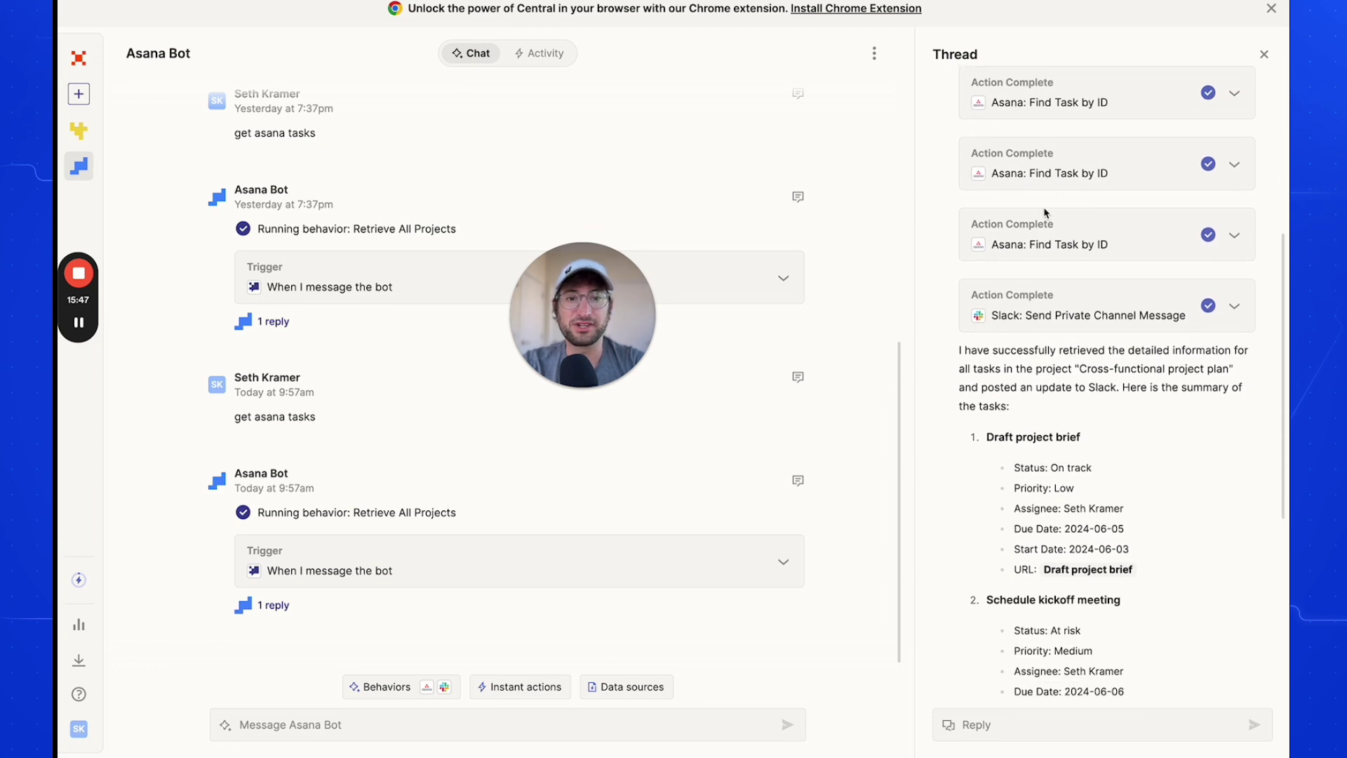
pyautogui.scroll(-4, 1043, 214)
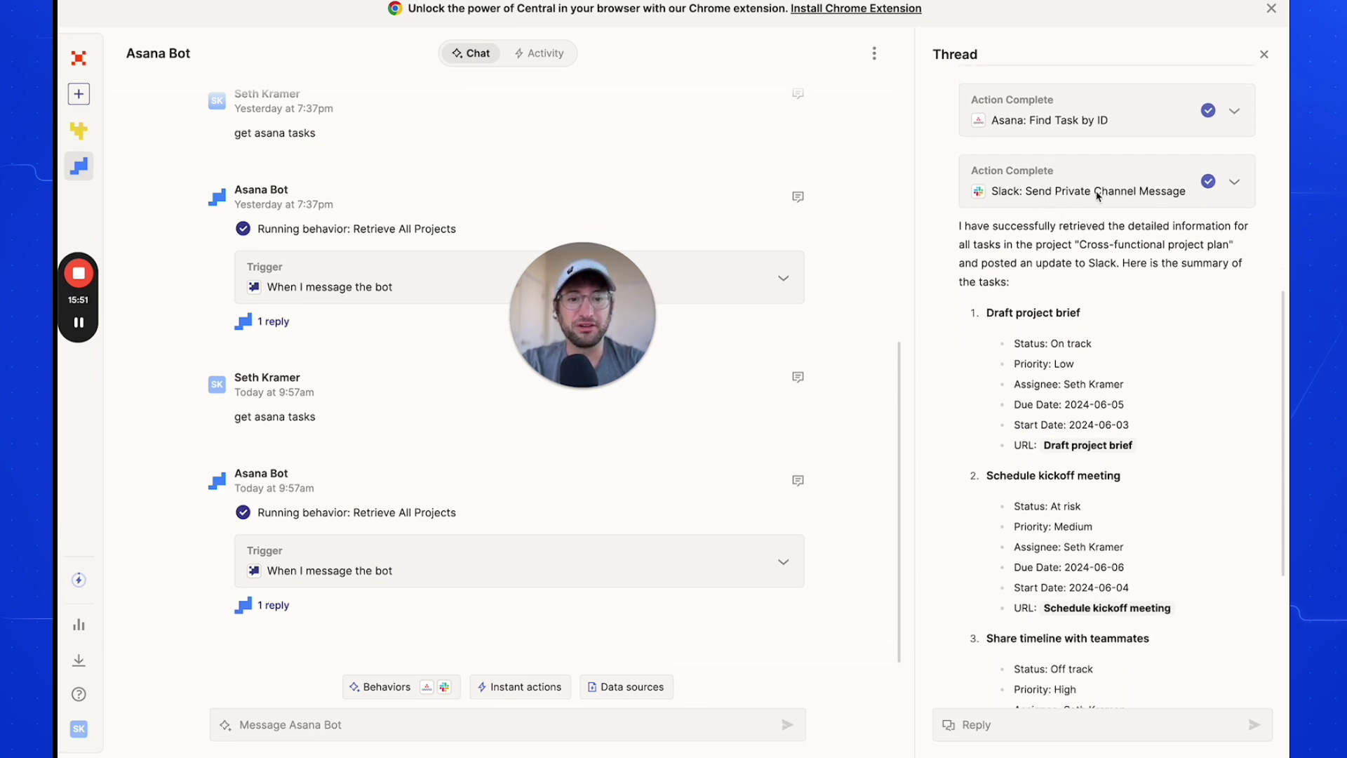
pyautogui.scroll(-5, 1098, 196)
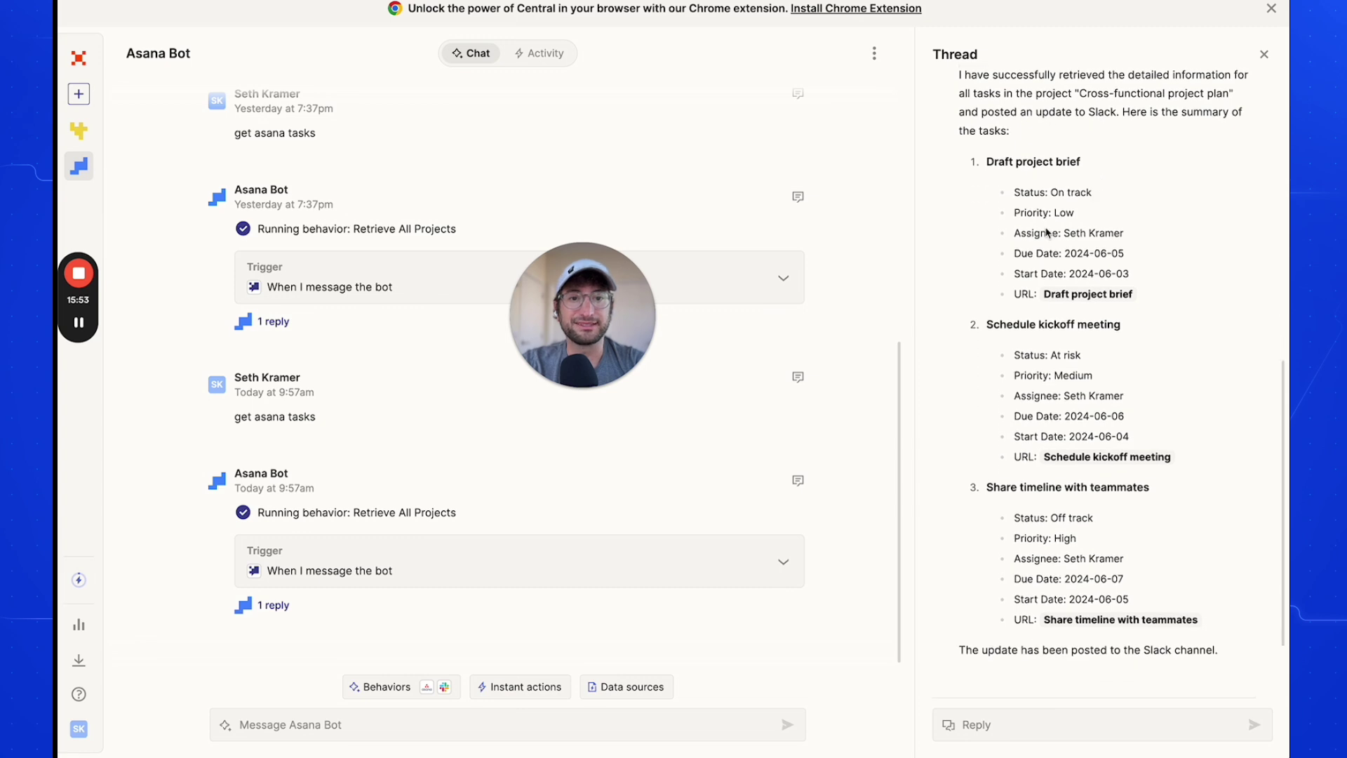
pyautogui.scroll(-4, 1050, 256)
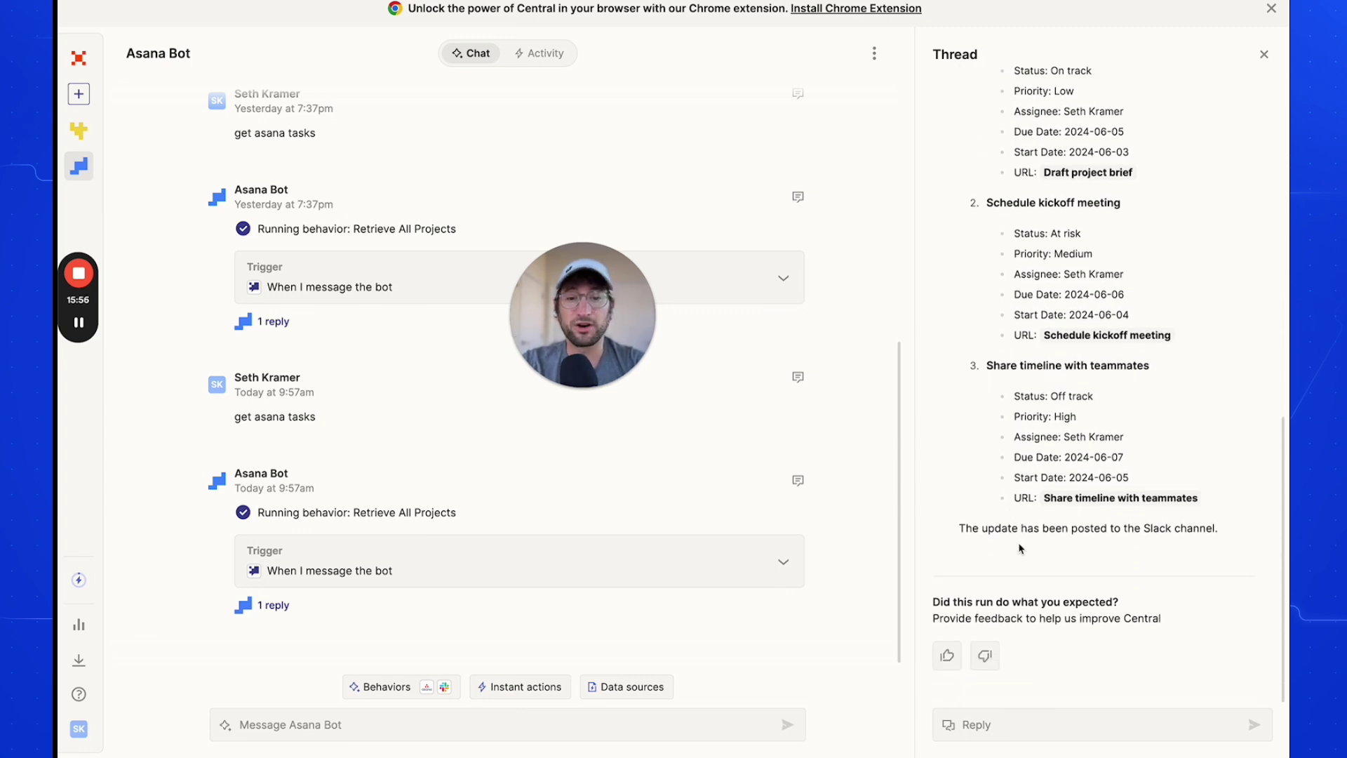
pyautogui.click(1002, 726)
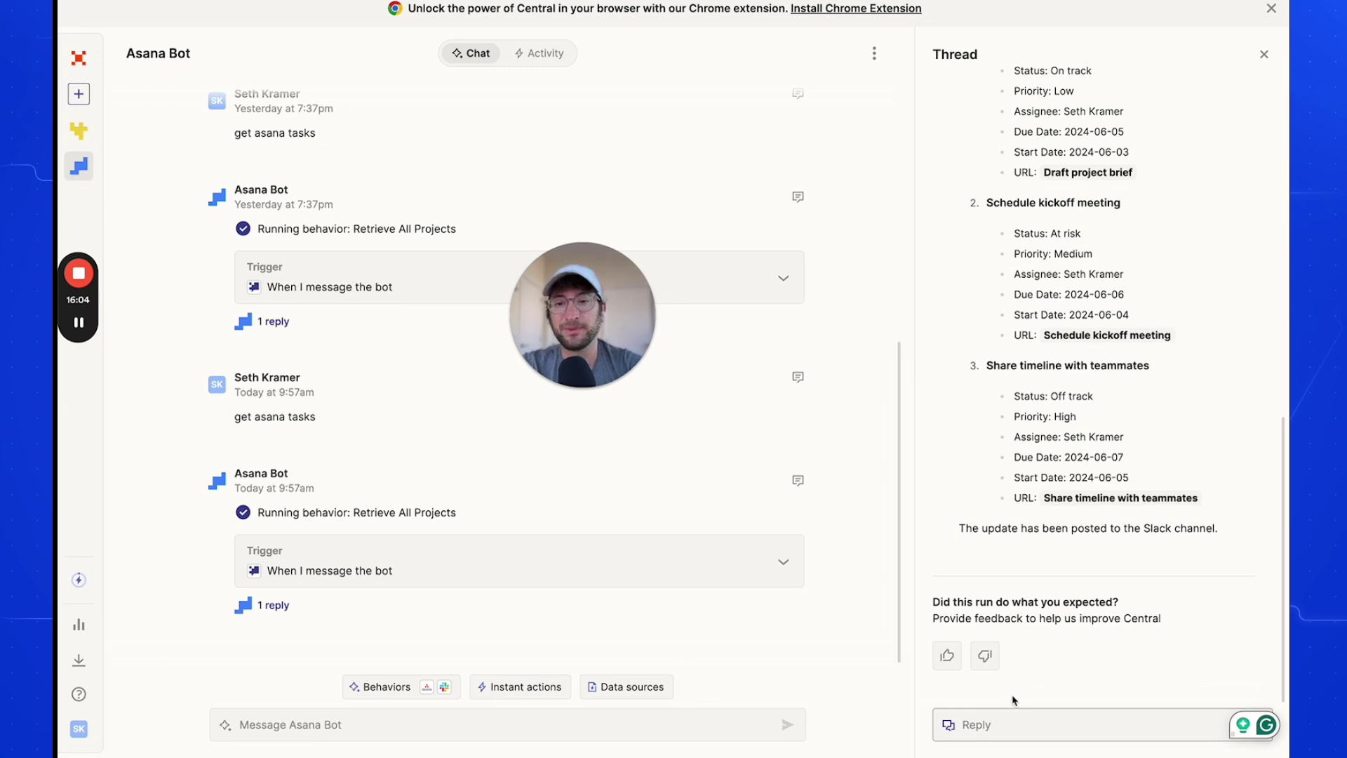
pyautogui.scroll(5, 1040, 431)
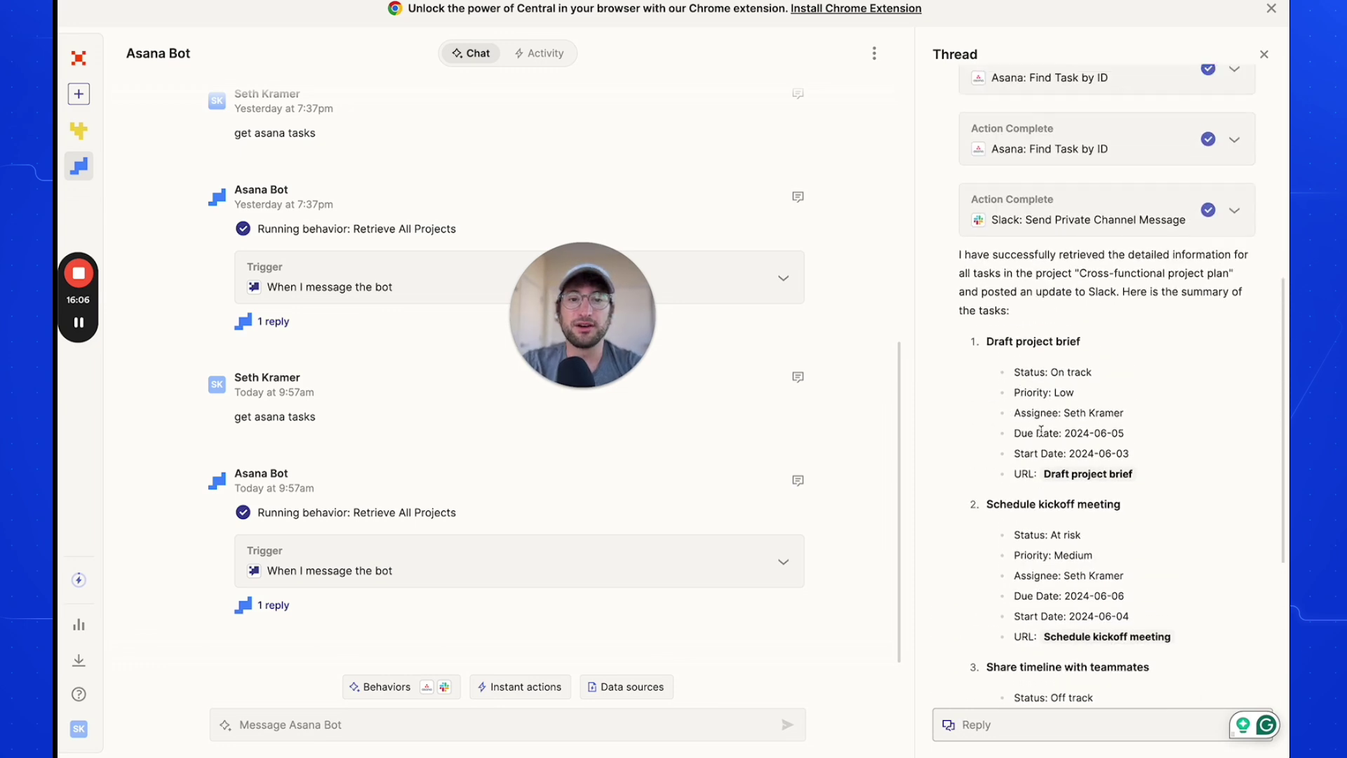
pyautogui.scroll(-2, 1004, 429)
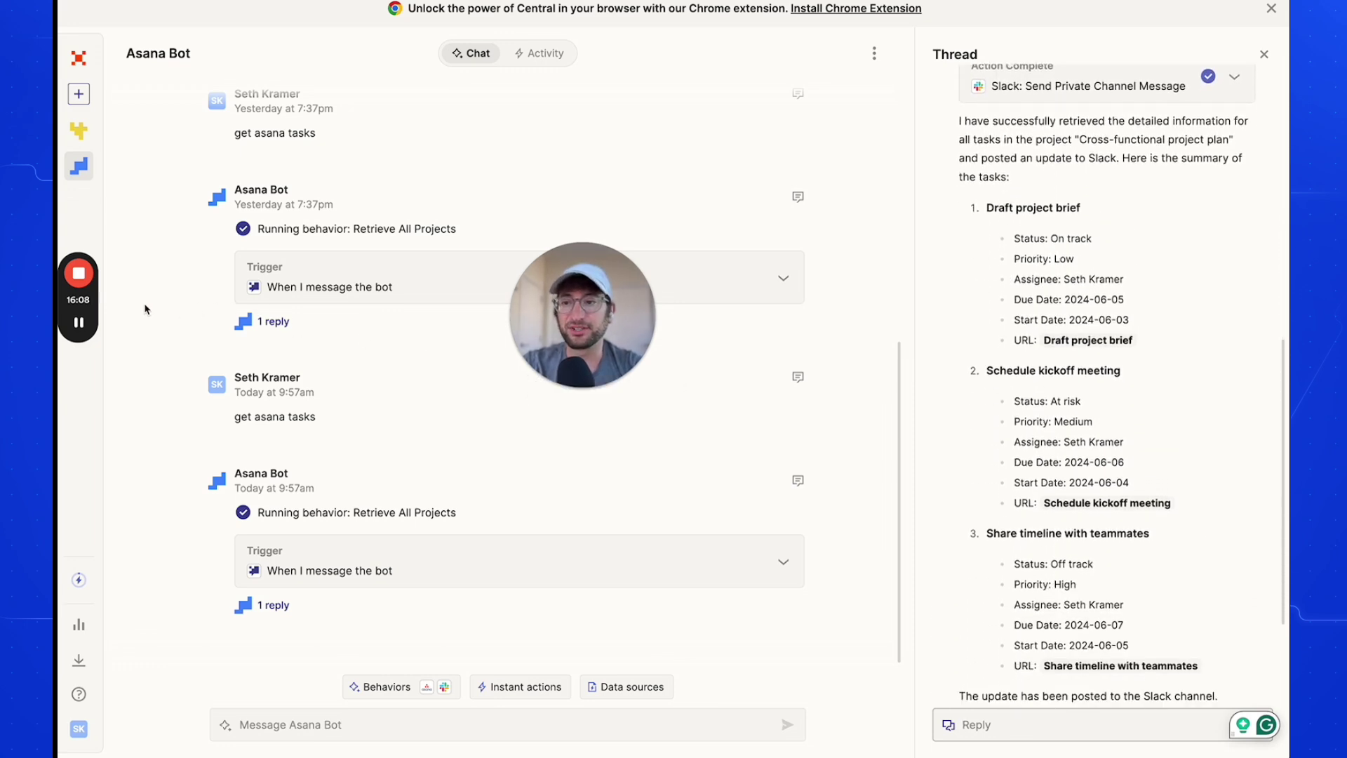
# - Switch to Slack to review the new task summary in the test-automation channel, and return to Zapier Central
pyautogui.press('super+Tab')
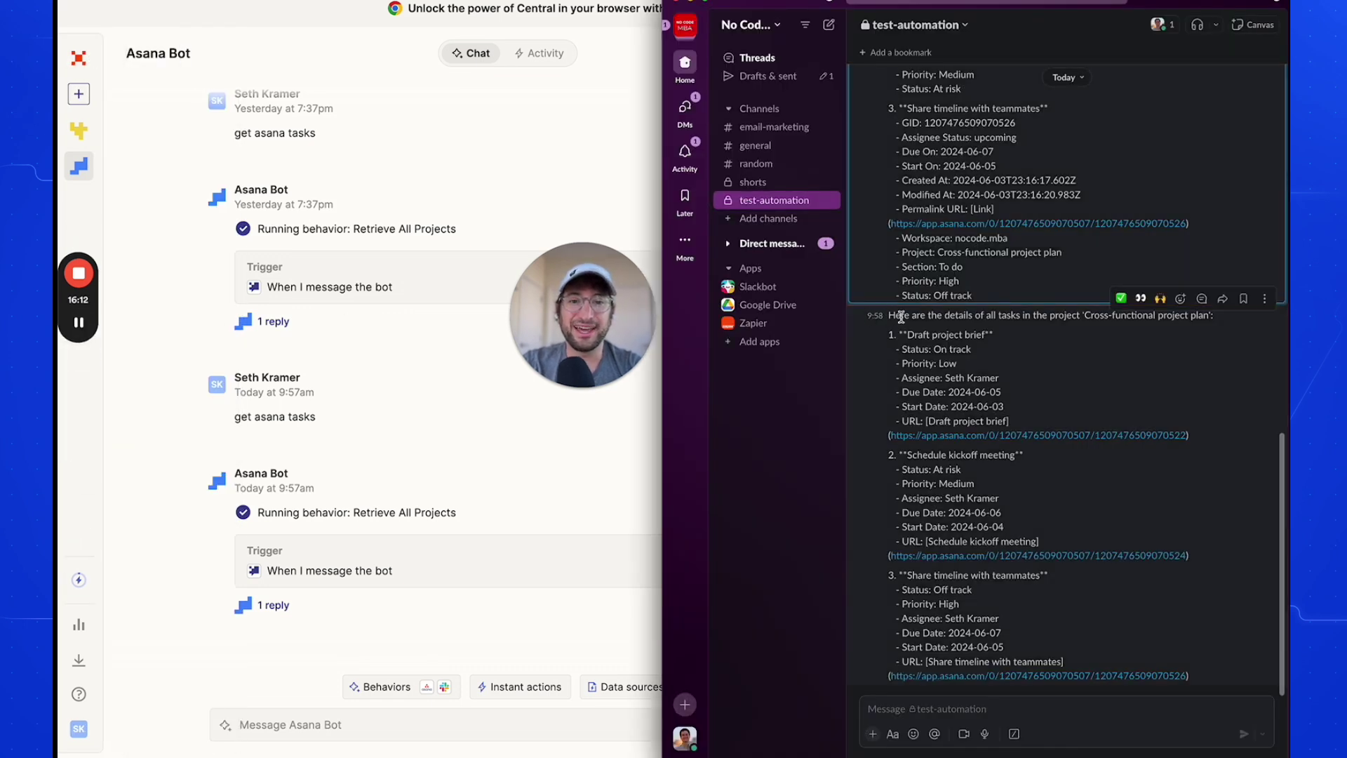
pyautogui.moveTo(889, 316); pyautogui.dragTo(1016, 622)
pyautogui.click(502, 430)
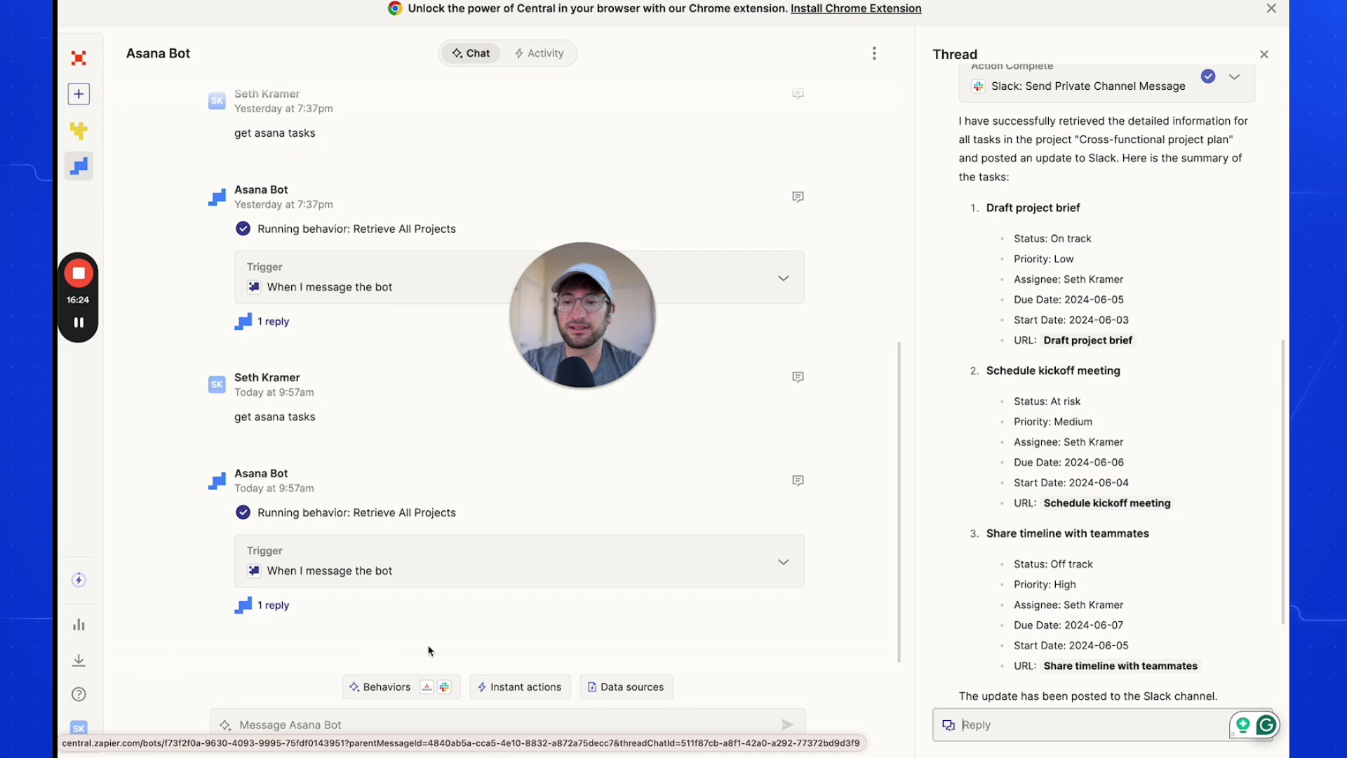
# - Clear the "When I message the bot" trigger of the Retrieve All Projects behavior and open the trigger's app choices
pyautogui.click(390, 686)
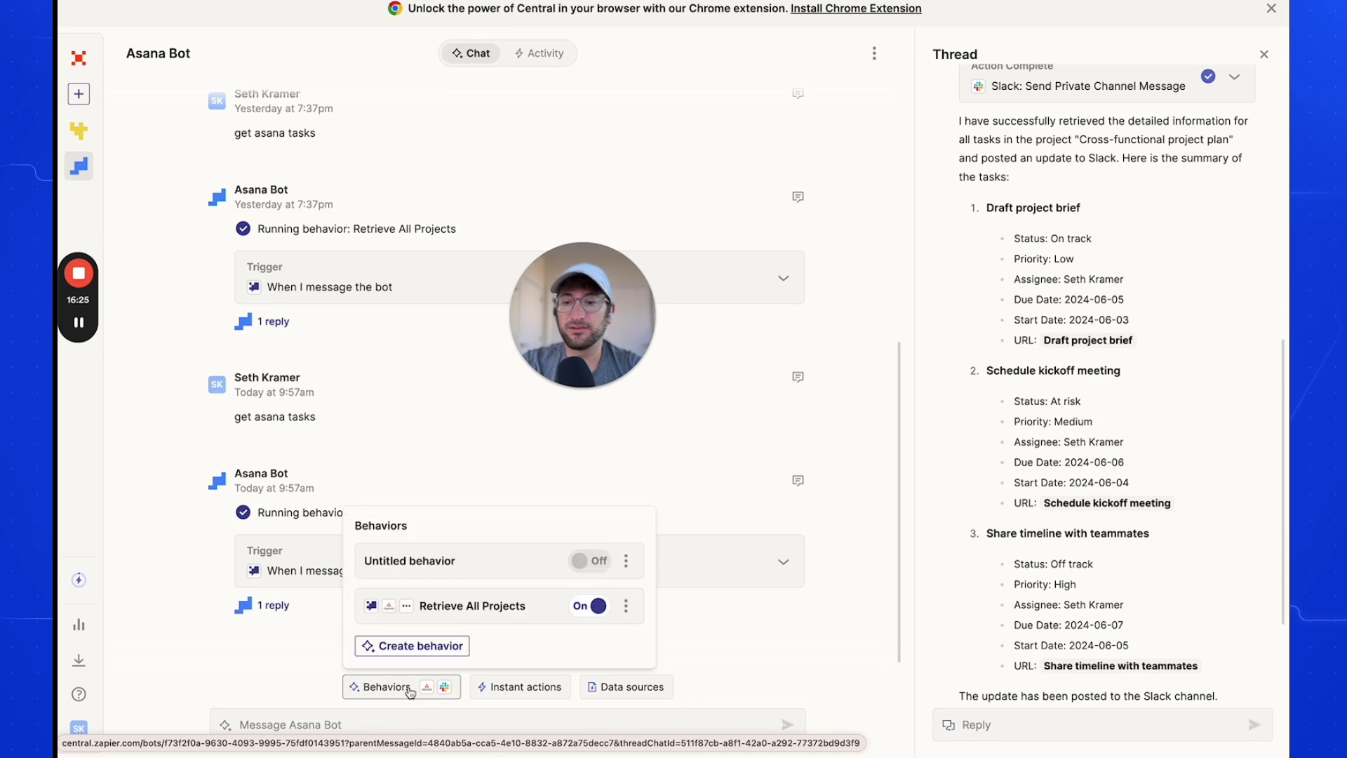
pyautogui.click(468, 608)
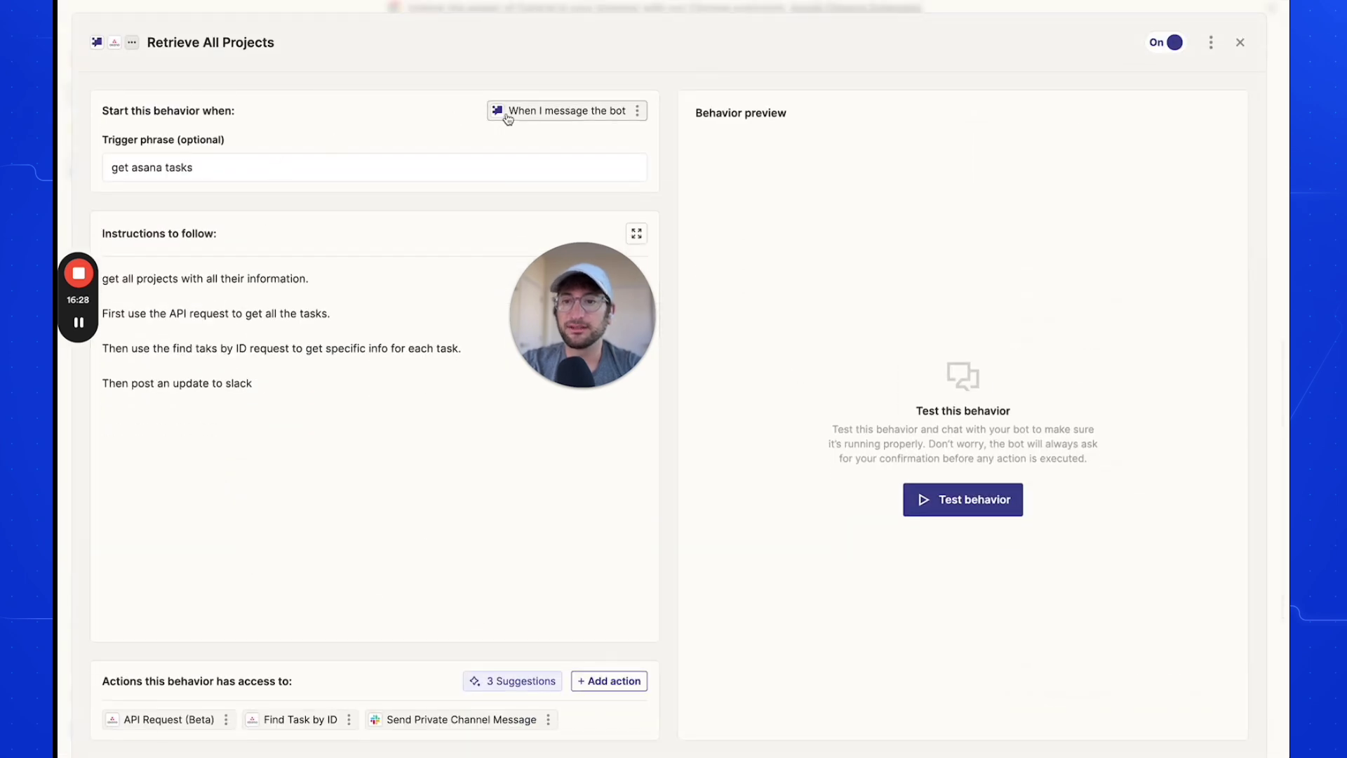
pyautogui.click(642, 110)
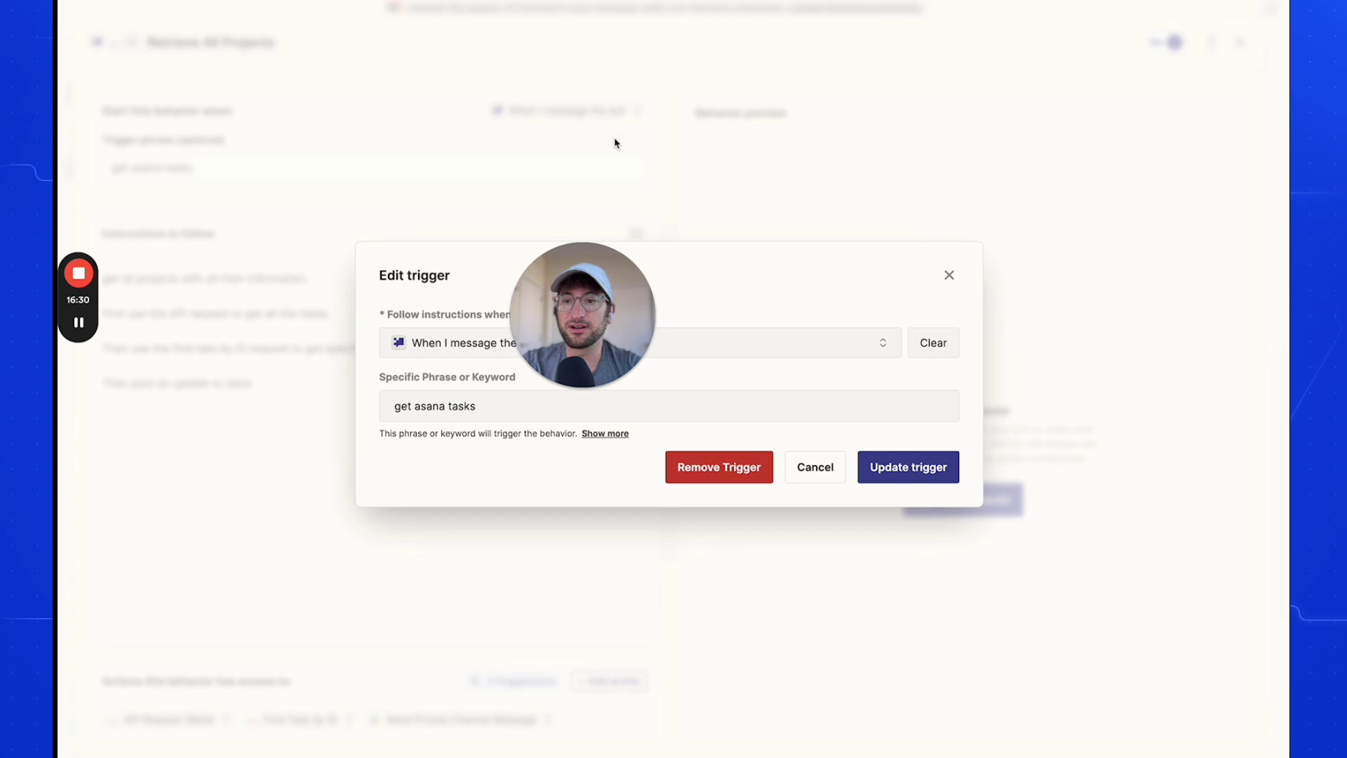
pyautogui.click(932, 343)
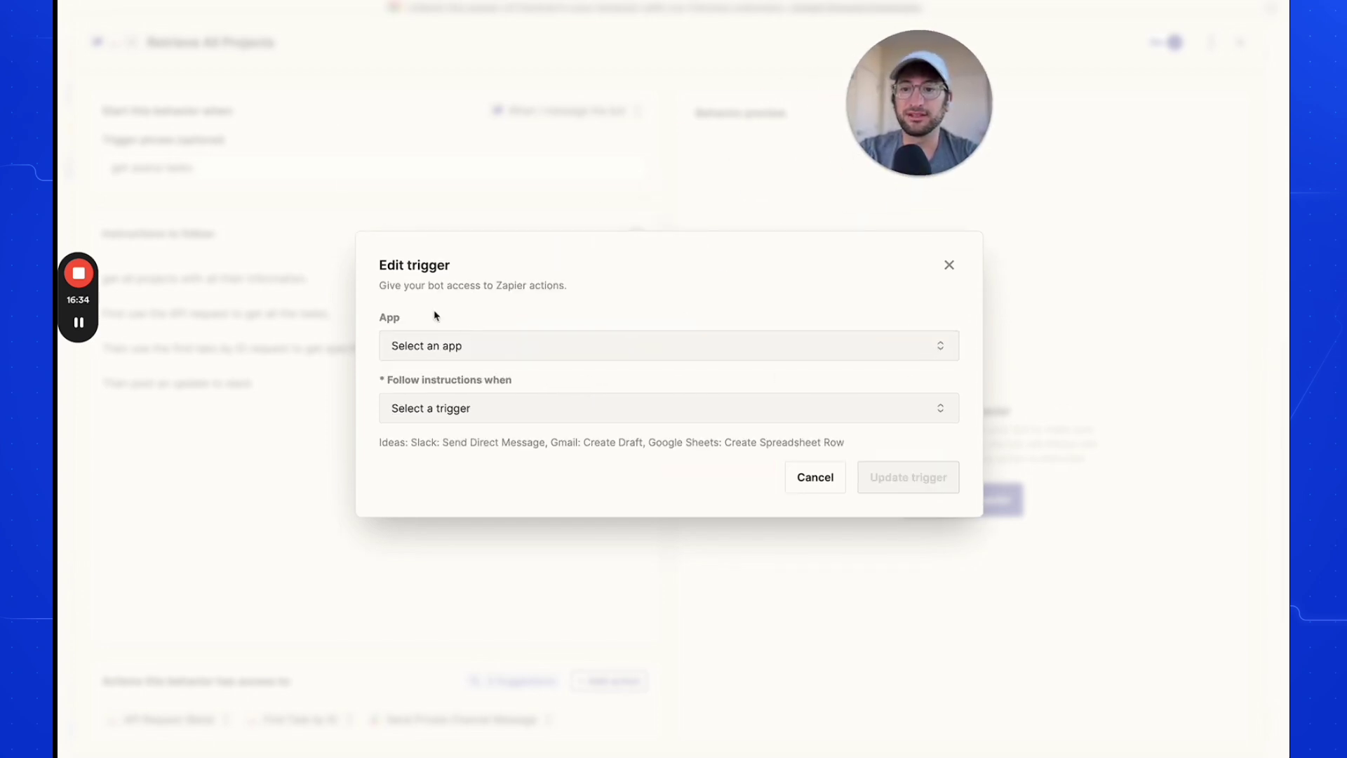
pyautogui.click(439, 349)
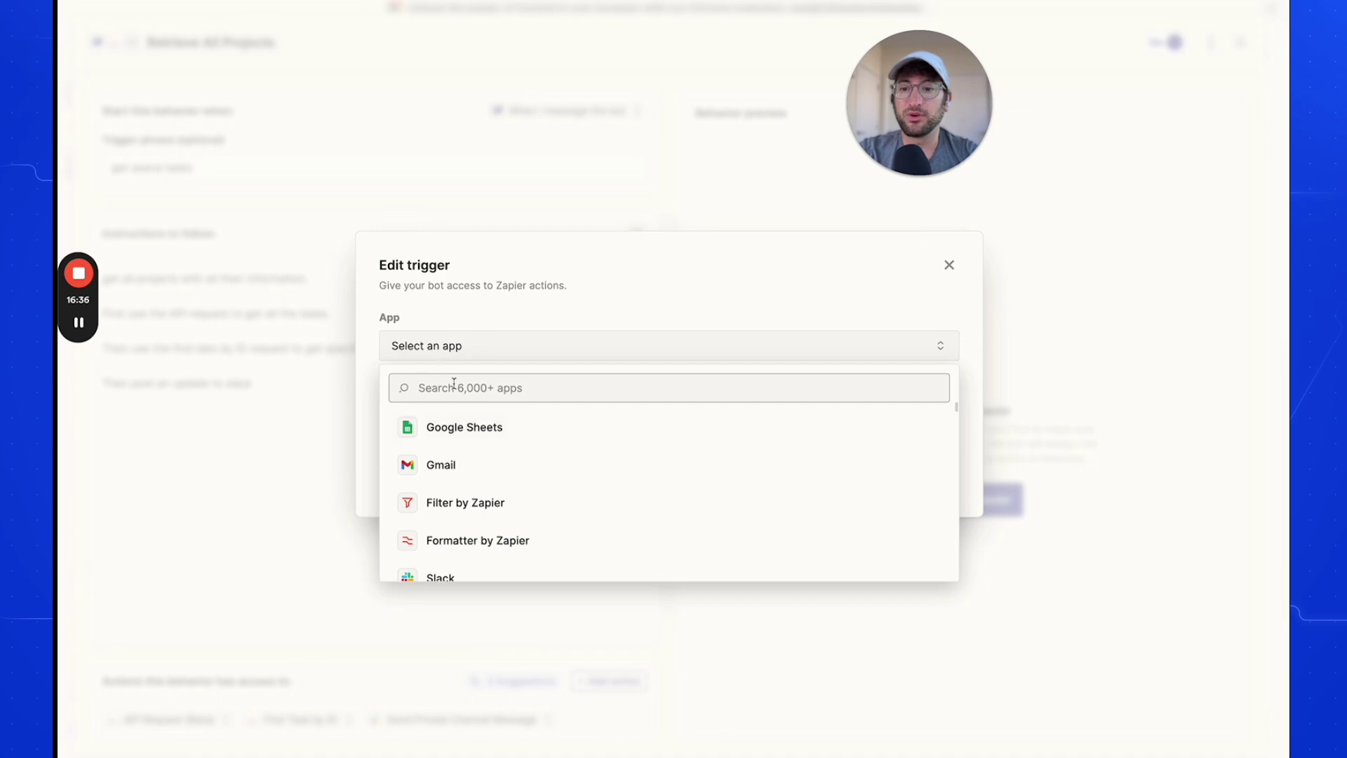
pyautogui.write('sch')
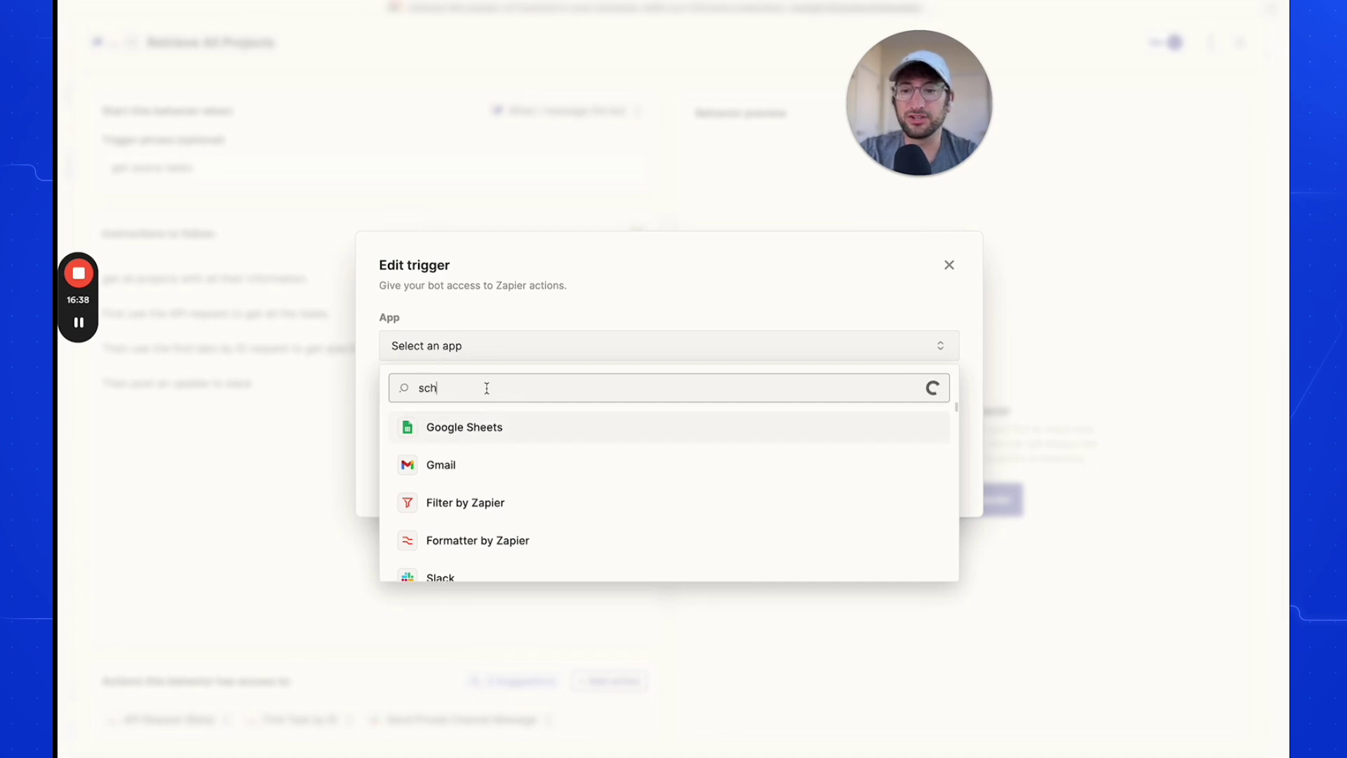
pyautogui.write('edule')
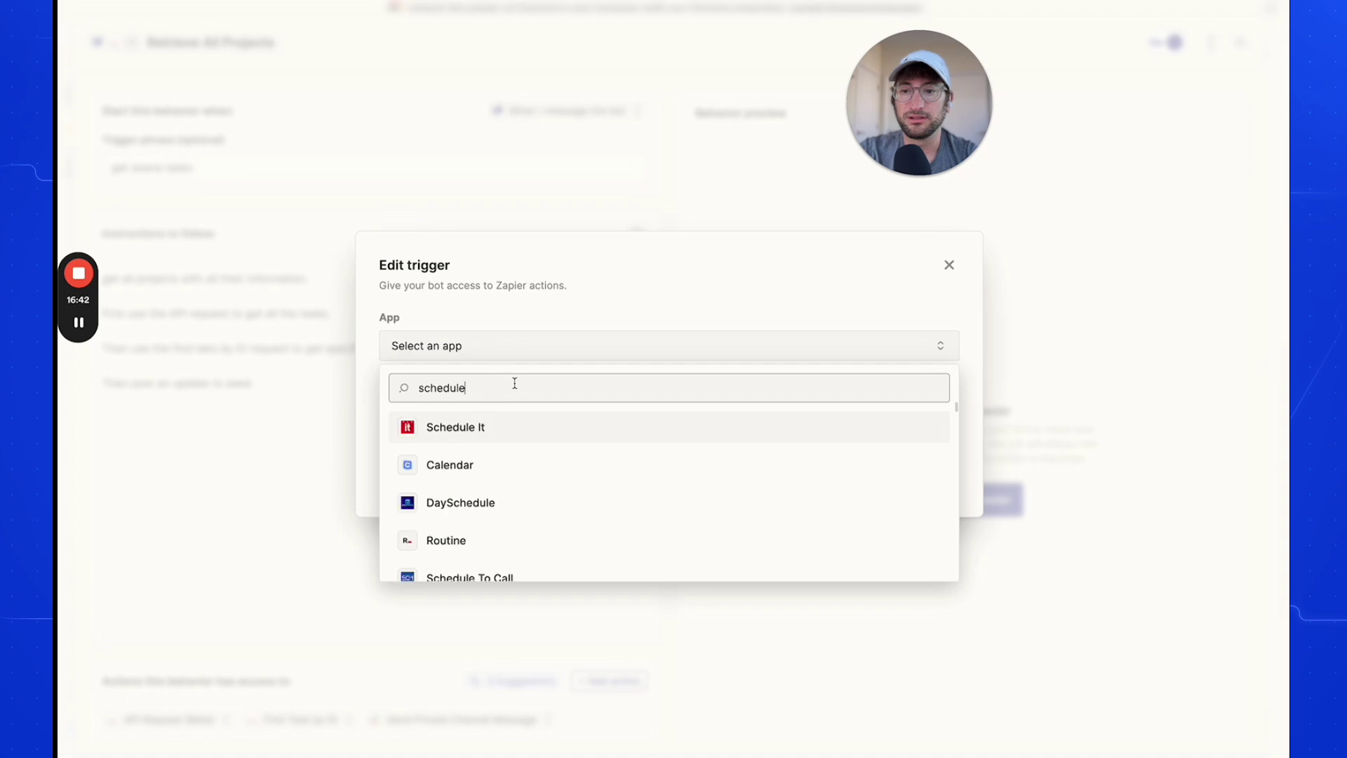
pyautogui.hotkey('ctrl', 'a')
pyautogui.press('BackSpace')
# - Choose Schedule by Zapier as the app for the behavior's trigger
pyautogui.scroll(-3, 495, 461)
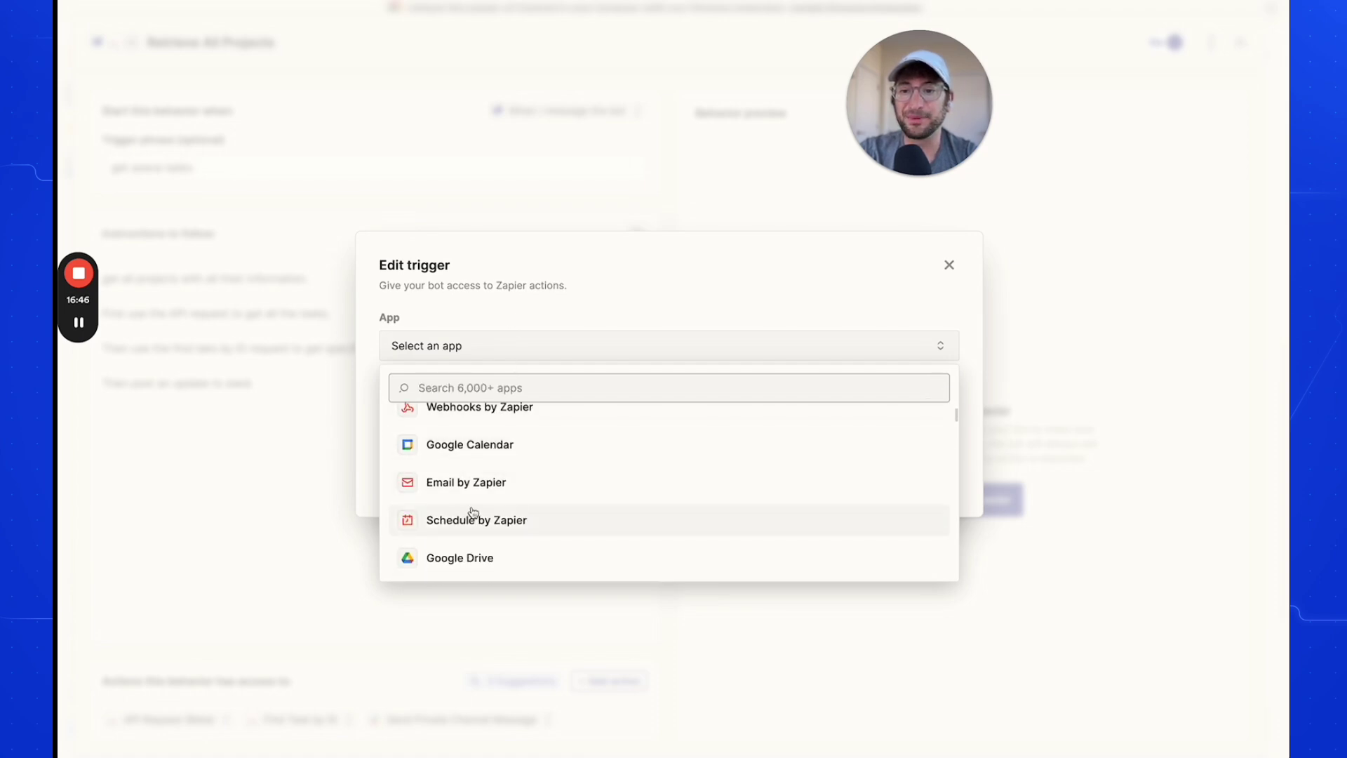
pyautogui.scroll(3, 466, 502)
pyautogui.scroll(-1, 471, 499)
pyautogui.scroll(-2, 472, 499)
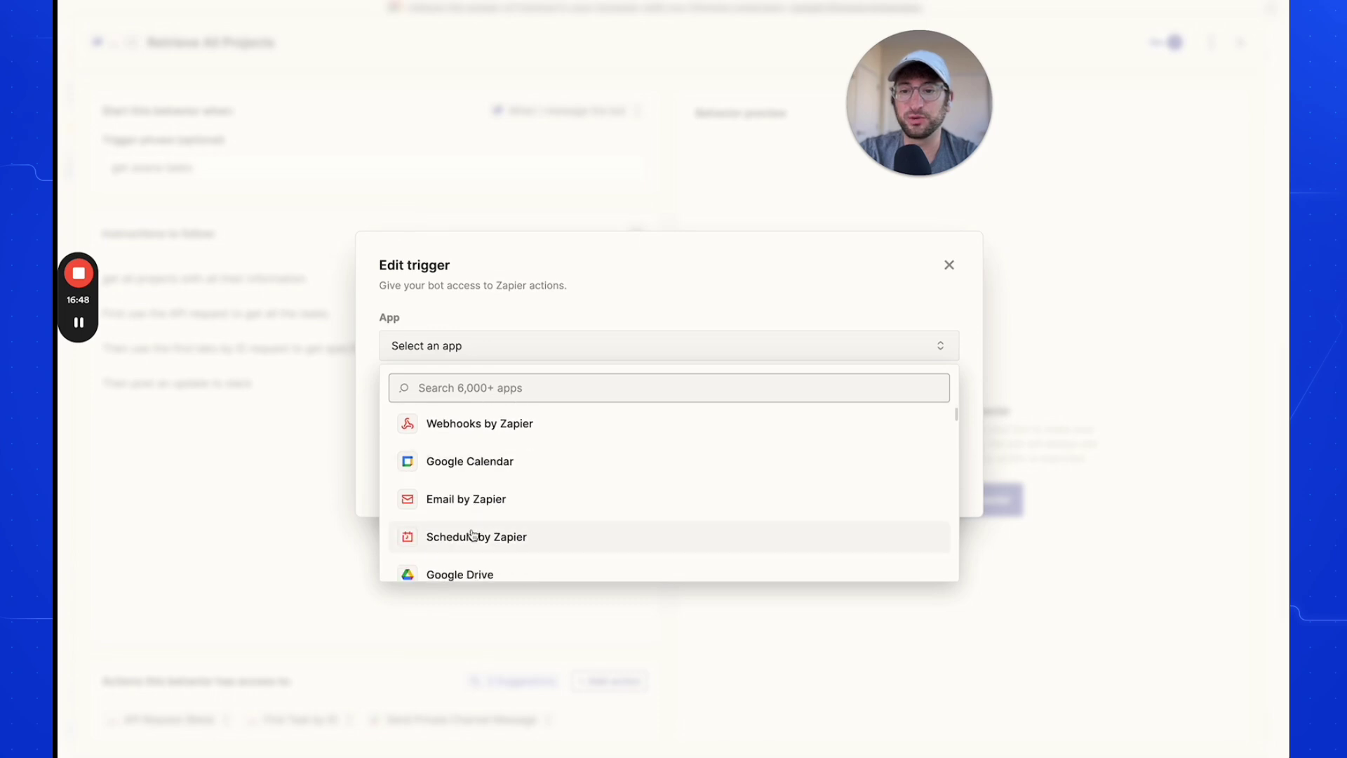
pyautogui.click(472, 535)
# - Set the behavior to follow its instructions with the Schedule by Zapier: Every Day trigger
pyautogui.click(449, 407)
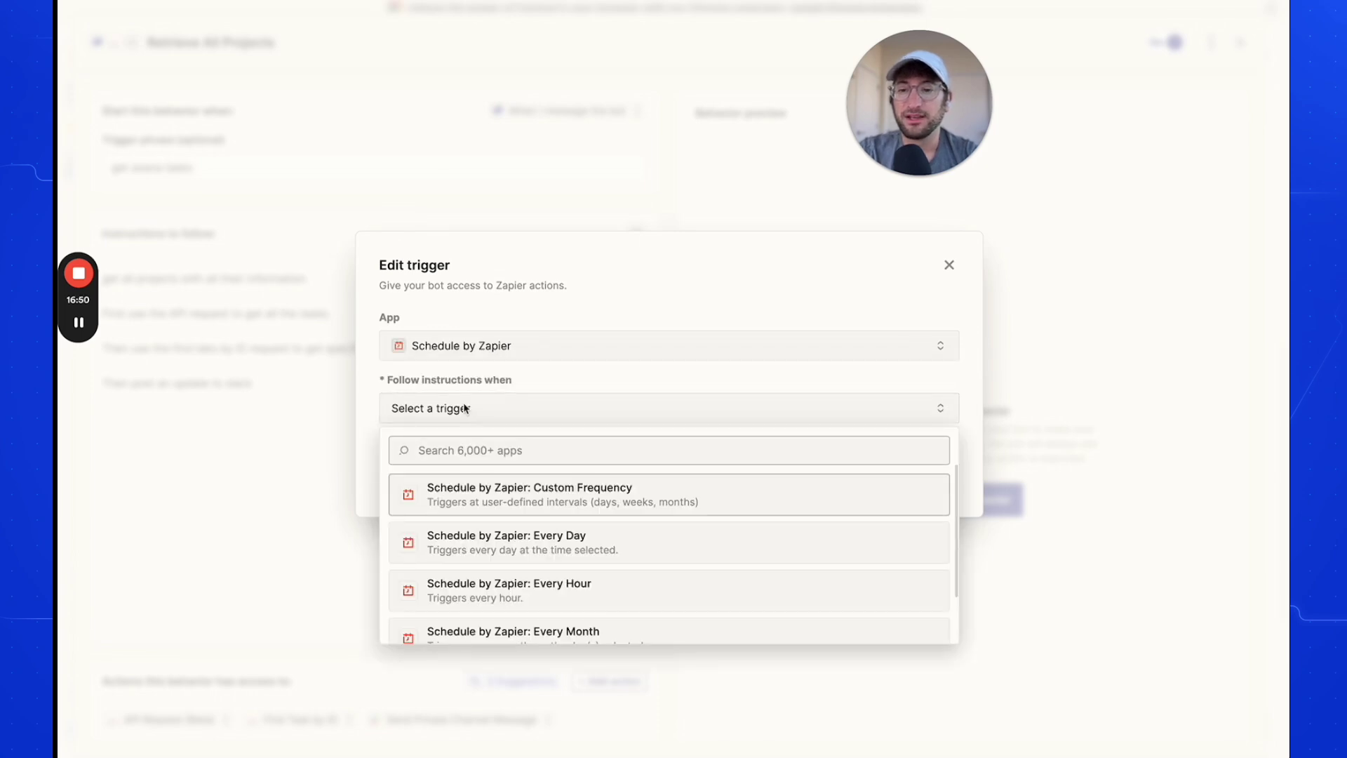
pyautogui.scroll(-2, 495, 520)
pyautogui.scroll(1, 470, 491)
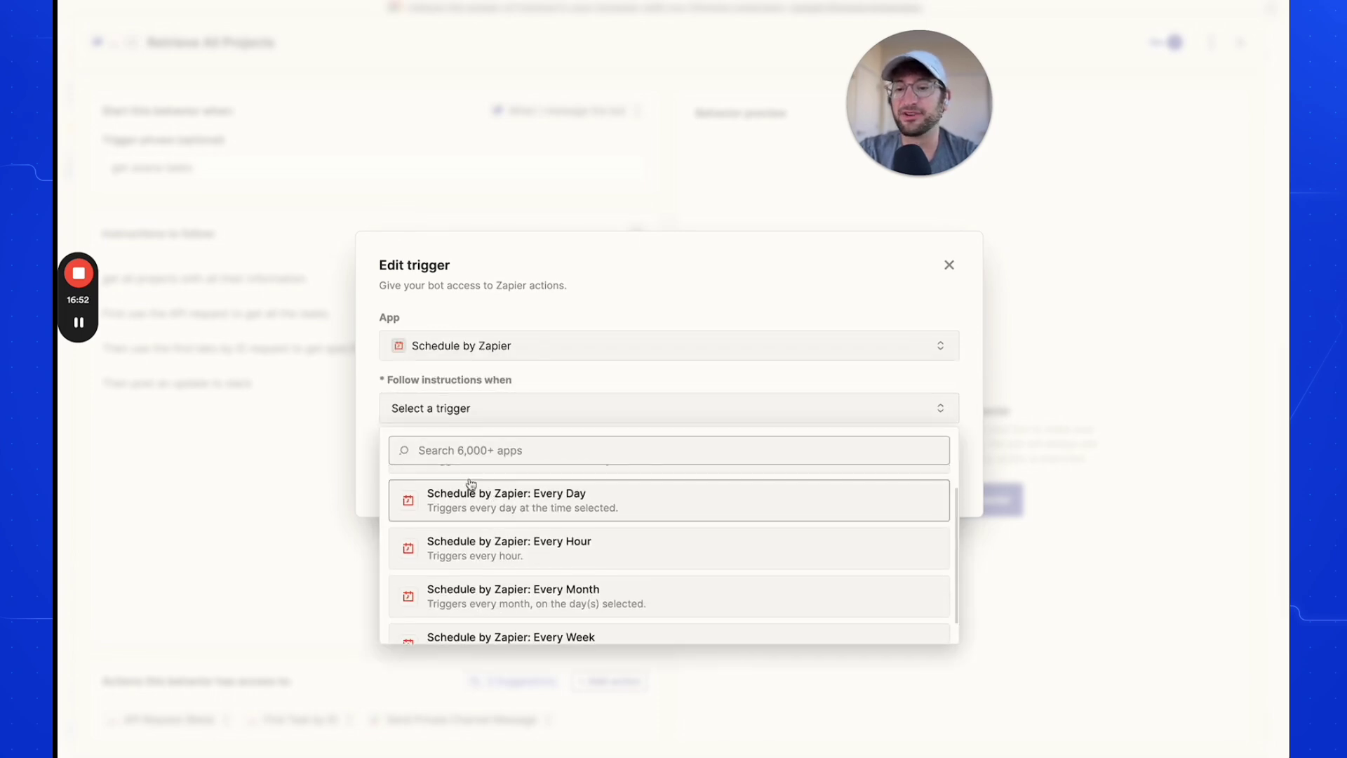
pyautogui.click(472, 491)
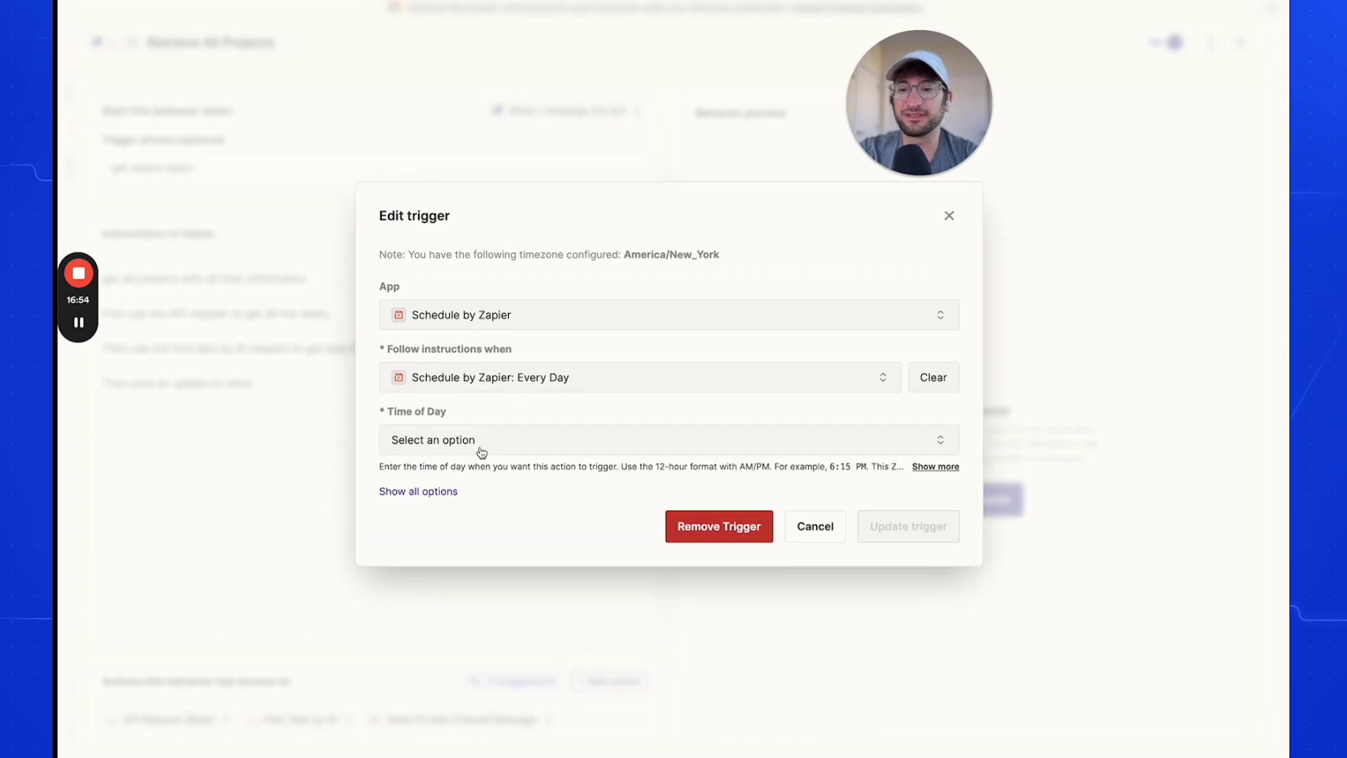
# - Set the daily trigger's Time of Day to 8:45 AM
pyautogui.click(482, 449)
pyautogui.scroll(-8, 490, 537)
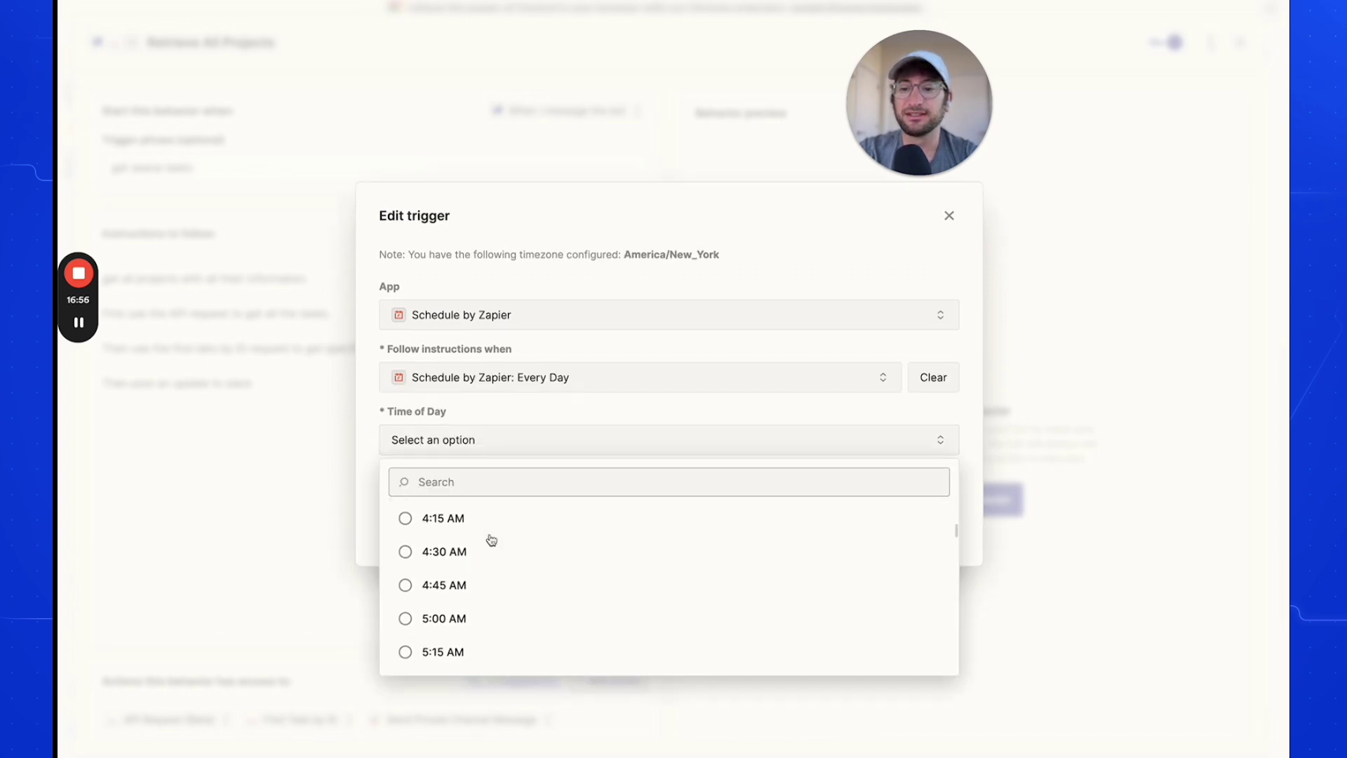
pyautogui.scroll(-8, 486, 569)
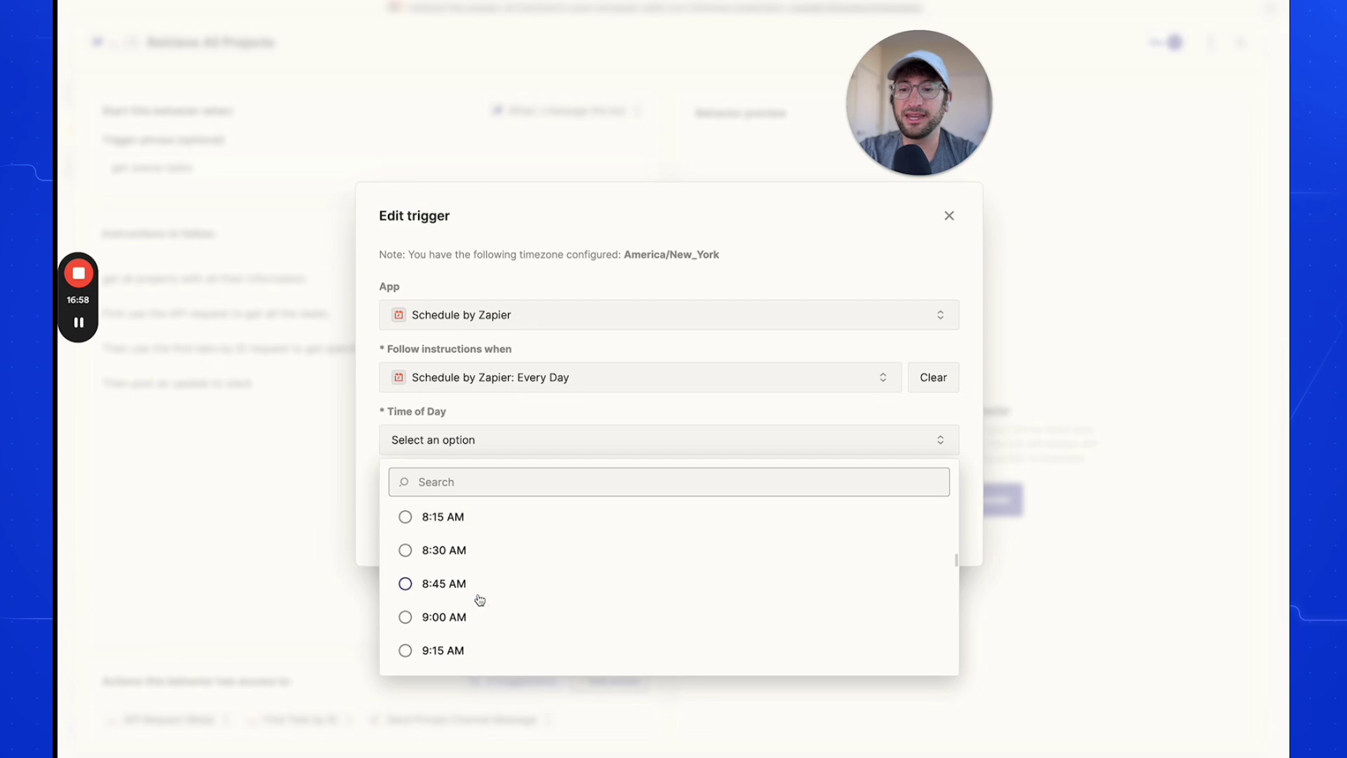
pyautogui.click(477, 594)
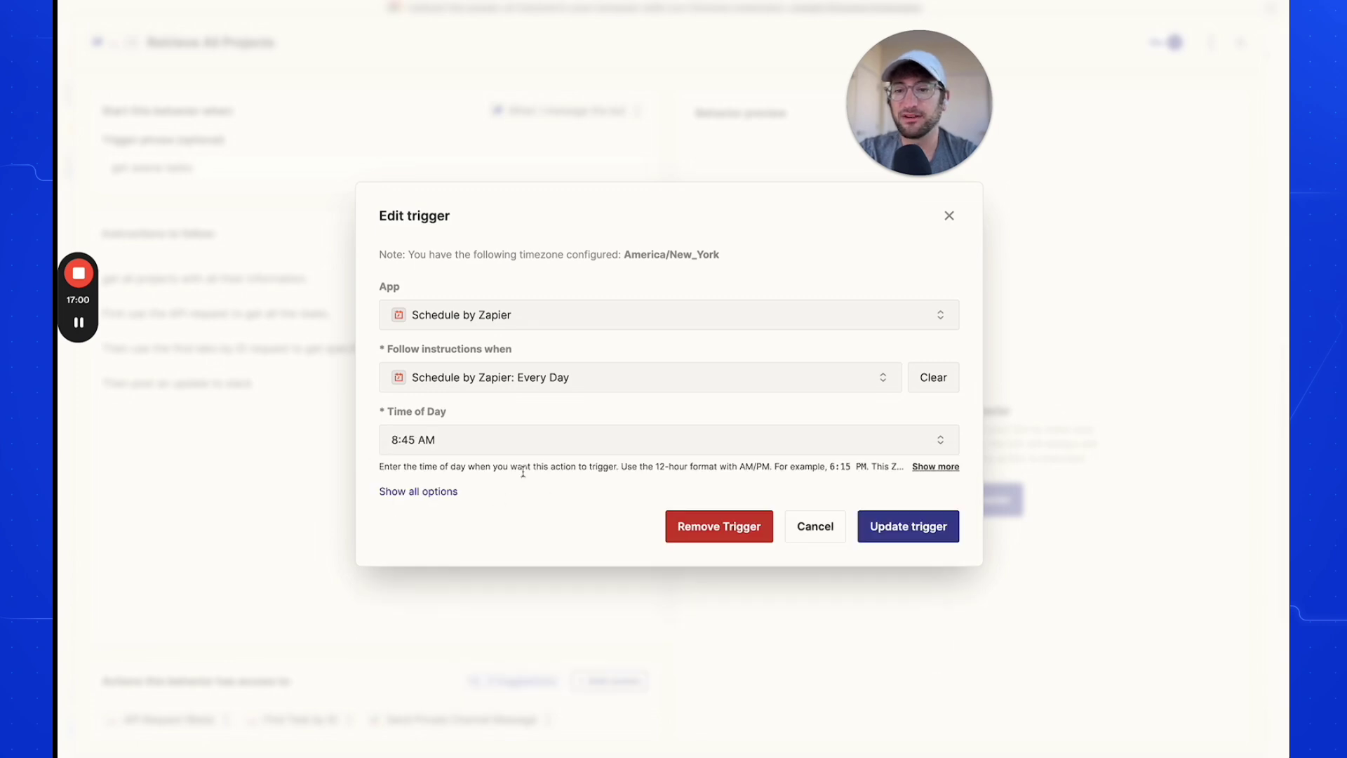
# - Reveal all options of the daily trigger and set whether it should trigger on weekends
pyautogui.click(441, 494)
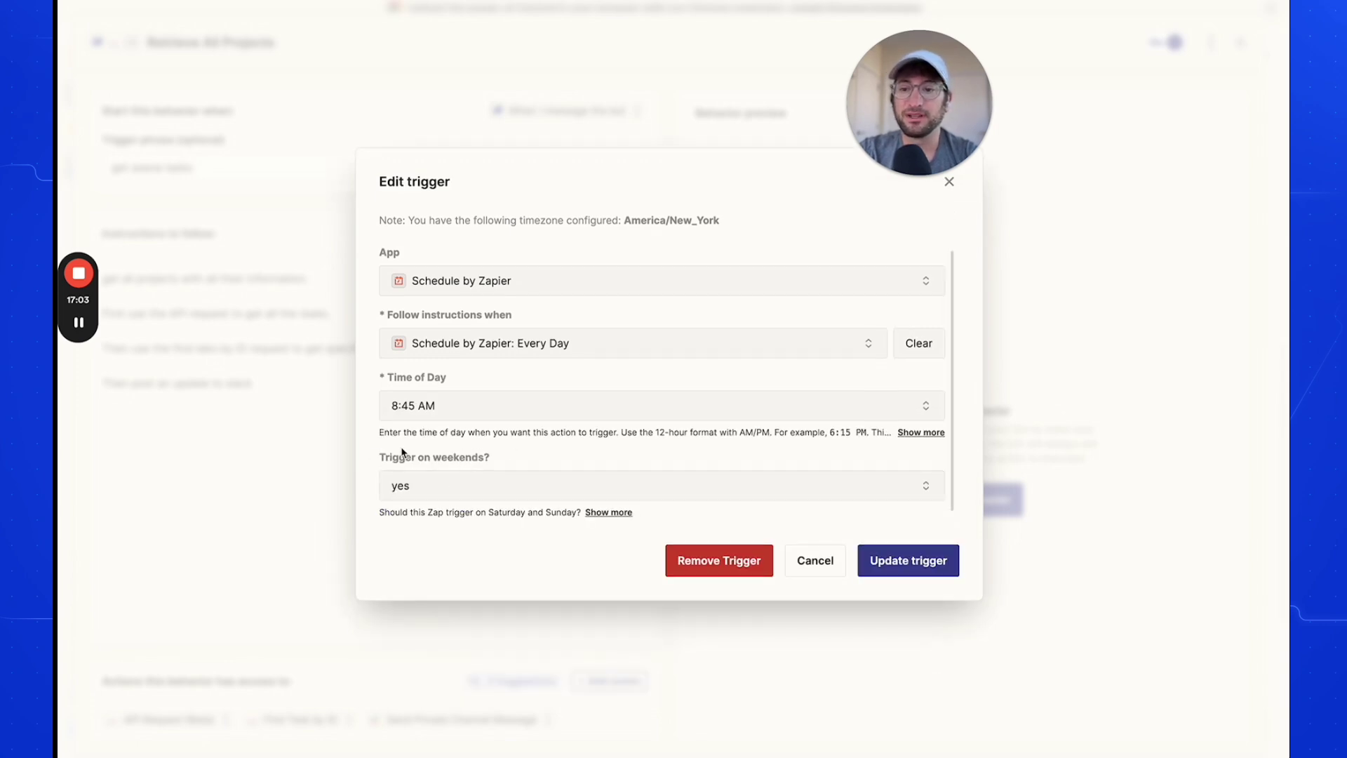
pyautogui.click(440, 491)
pyautogui.click(442, 602)
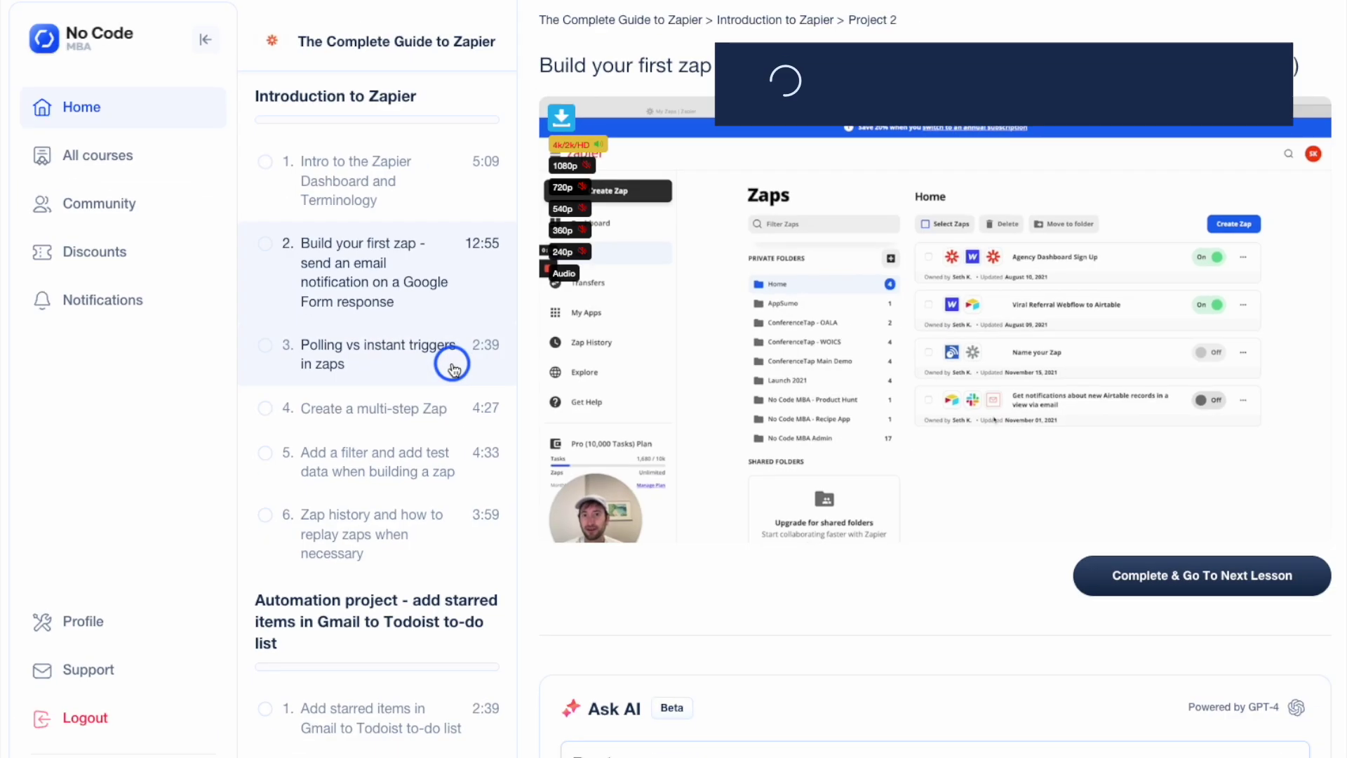
# - Browse the Zapier course lessons, the full course catalogue and the project list on the No Code MBA site
pyautogui.scroll(-6, 451, 361)
pyautogui.write('nocode.m')
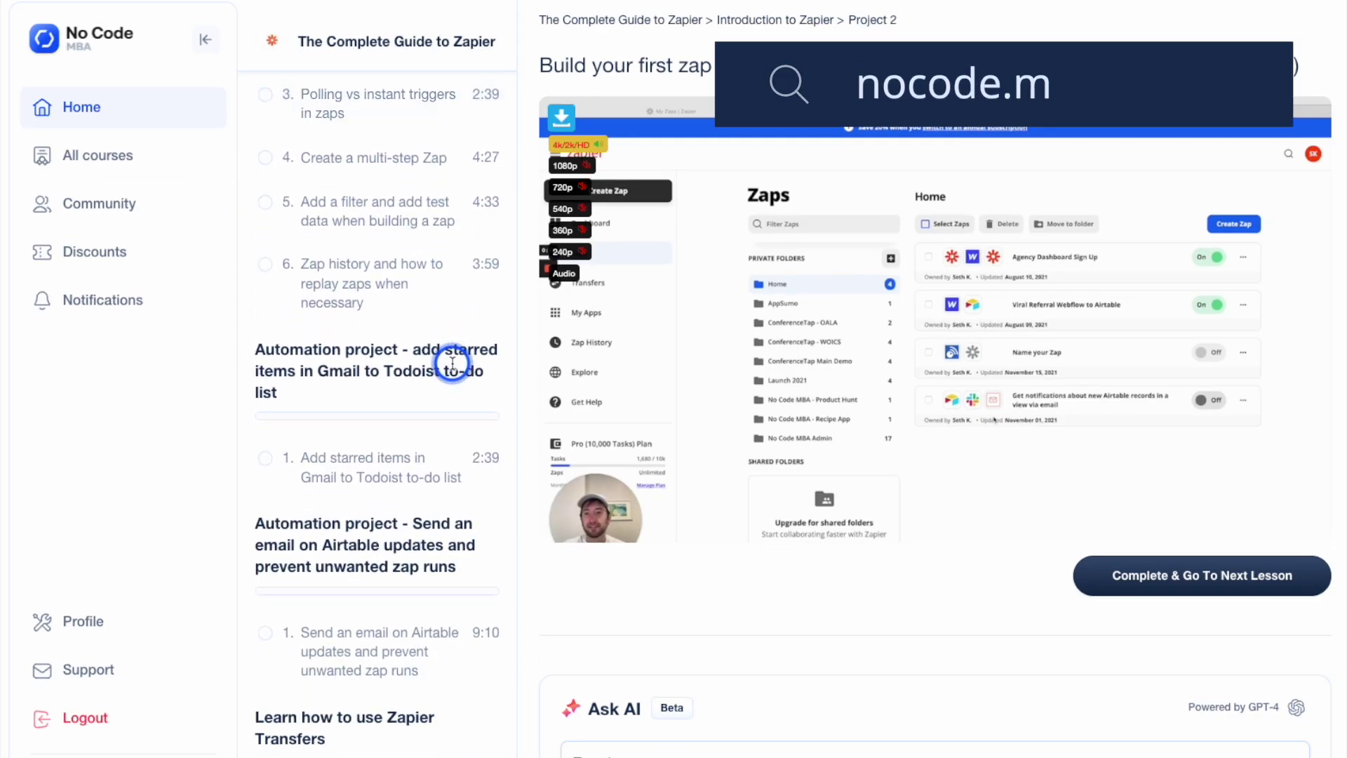
pyautogui.scroll(-3, 451, 364)
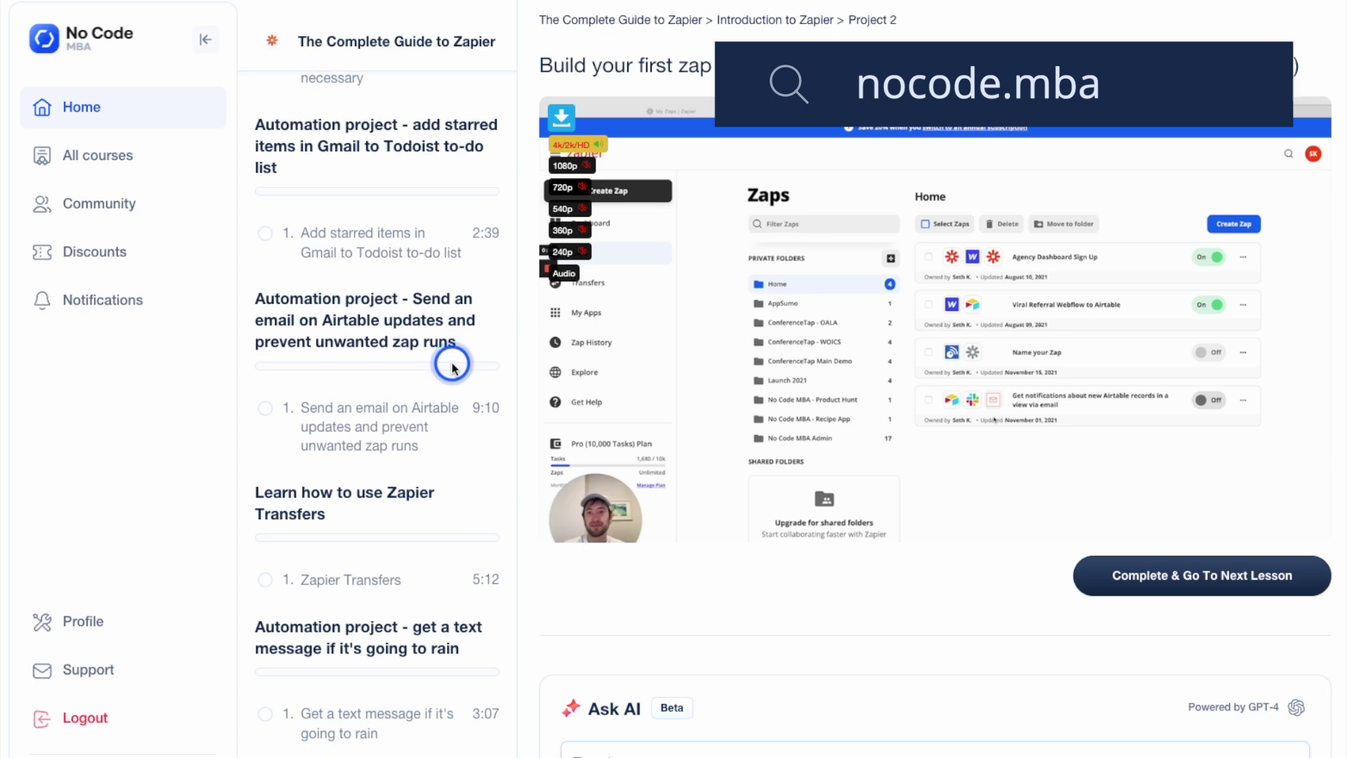
pyautogui.scroll(-3, 451, 365)
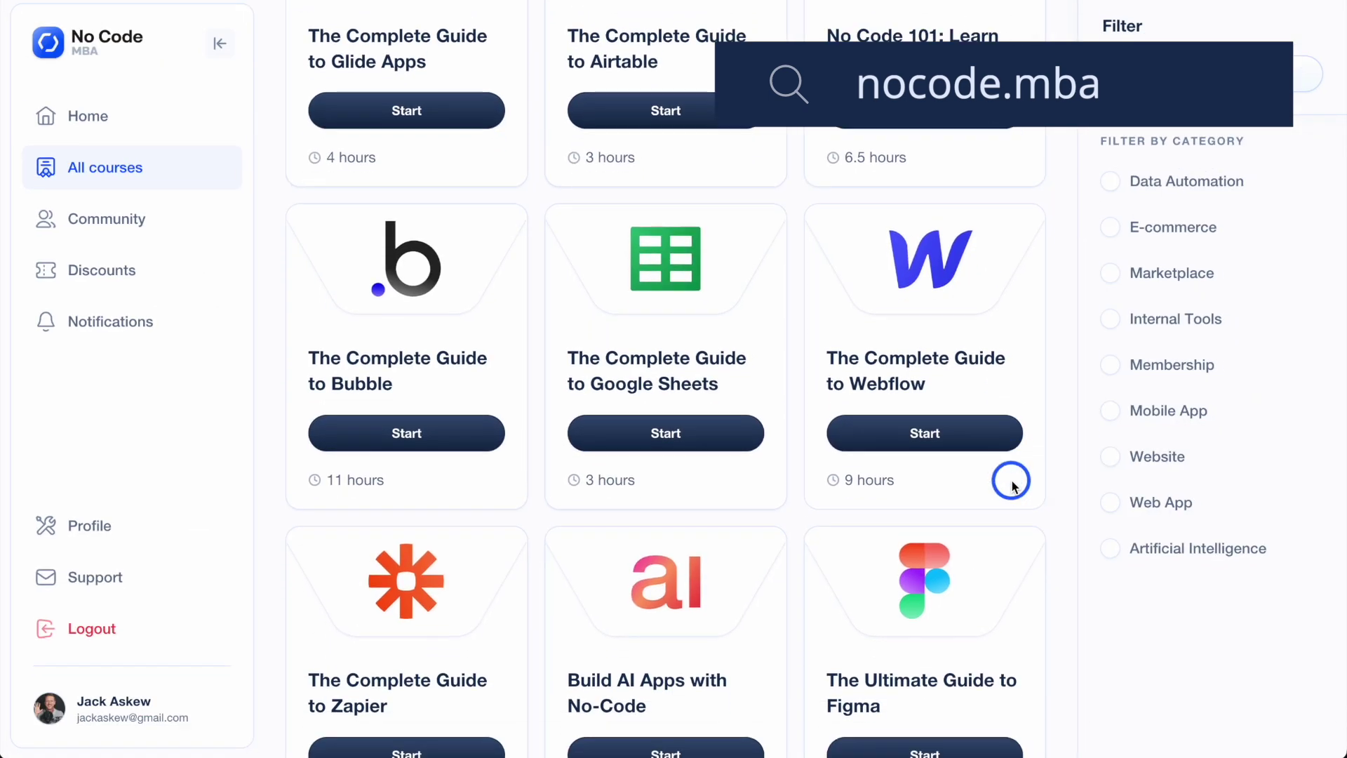
pyautogui.scroll(-1, 1010, 480)
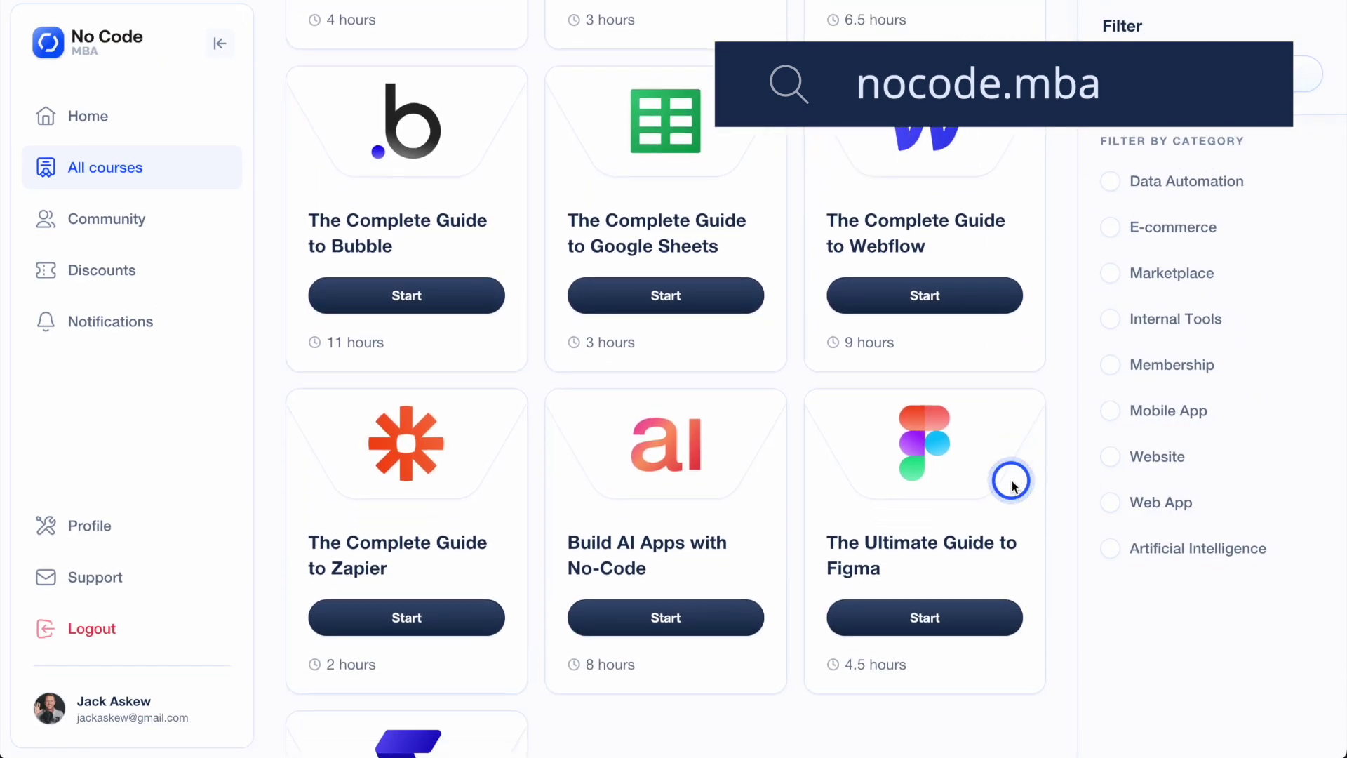
pyautogui.scroll(-2, 1010, 483)
pyautogui.scroll(-3, 1010, 483)
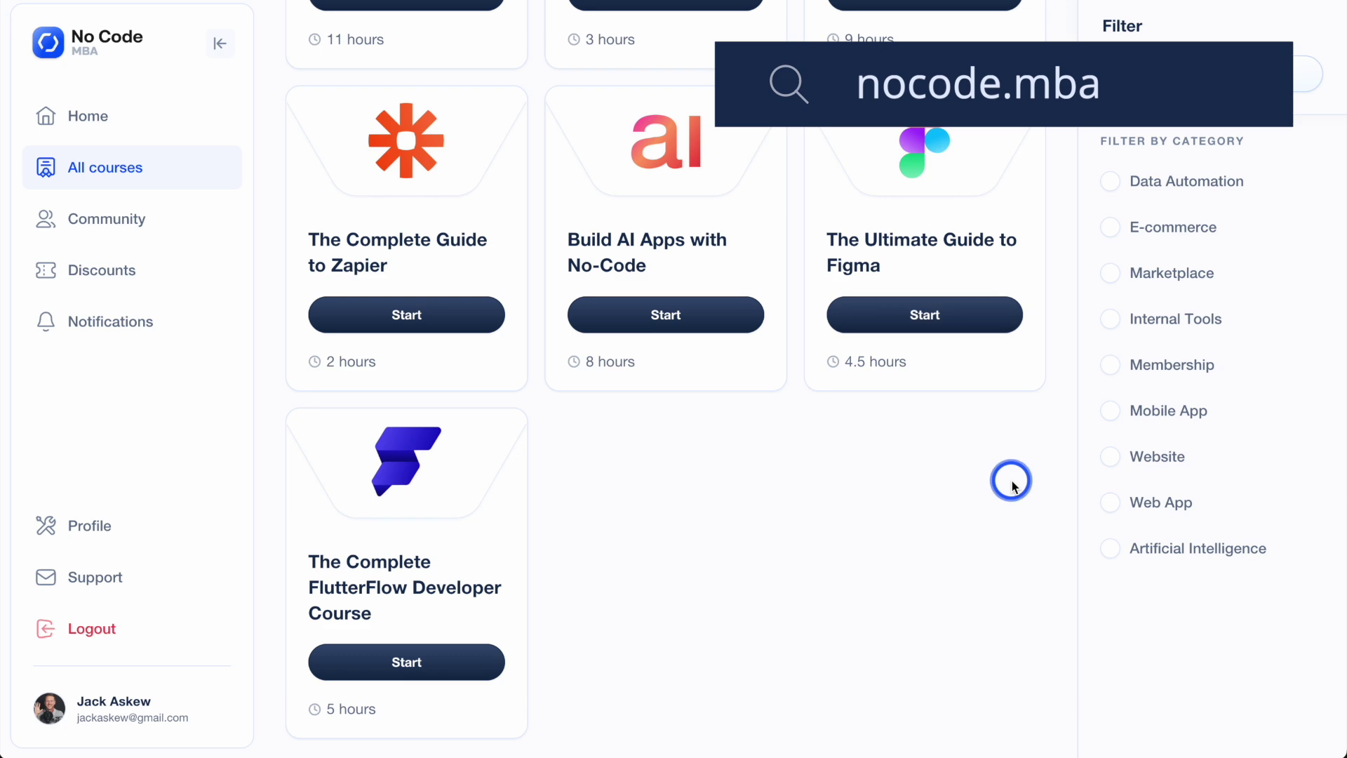
pyautogui.scroll(-3, 1011, 484)
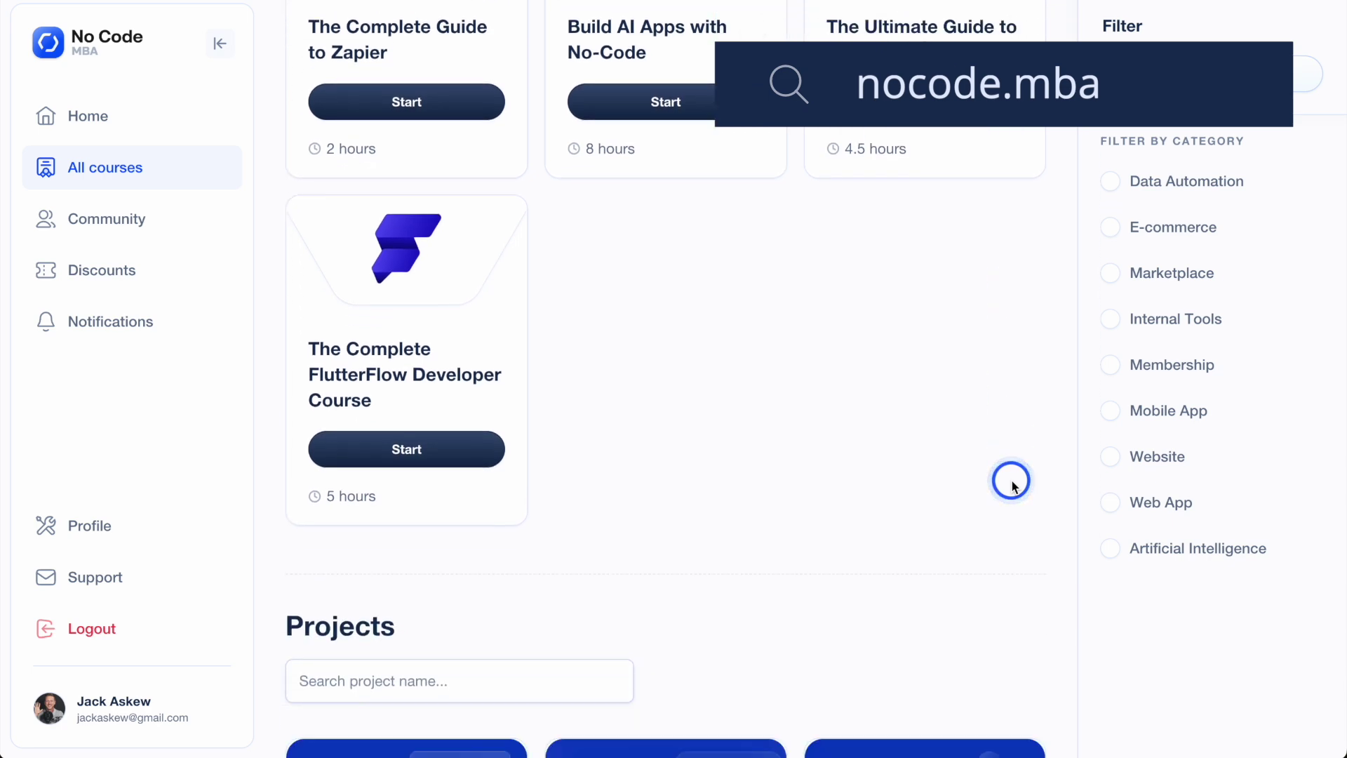
pyautogui.scroll(-12, 1011, 481)
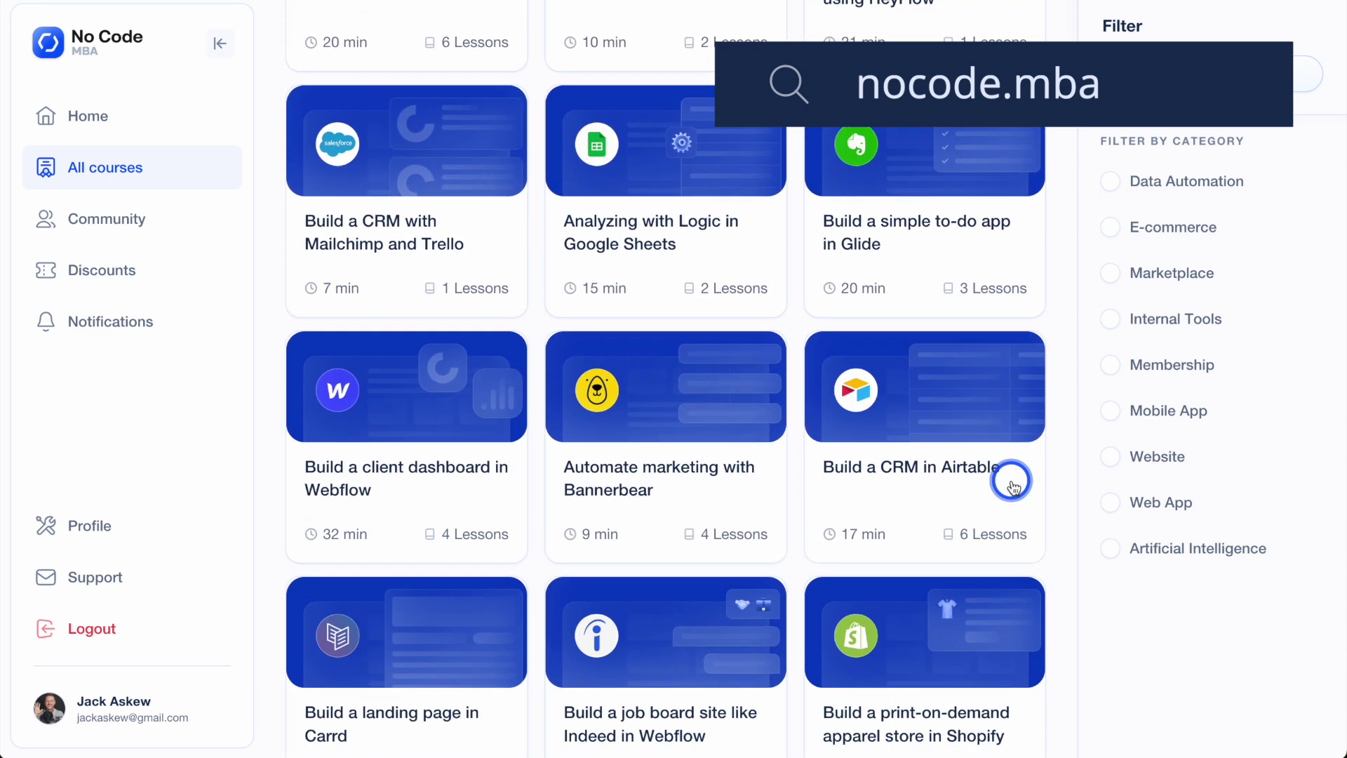
pyautogui.scroll(-10, 1011, 484)
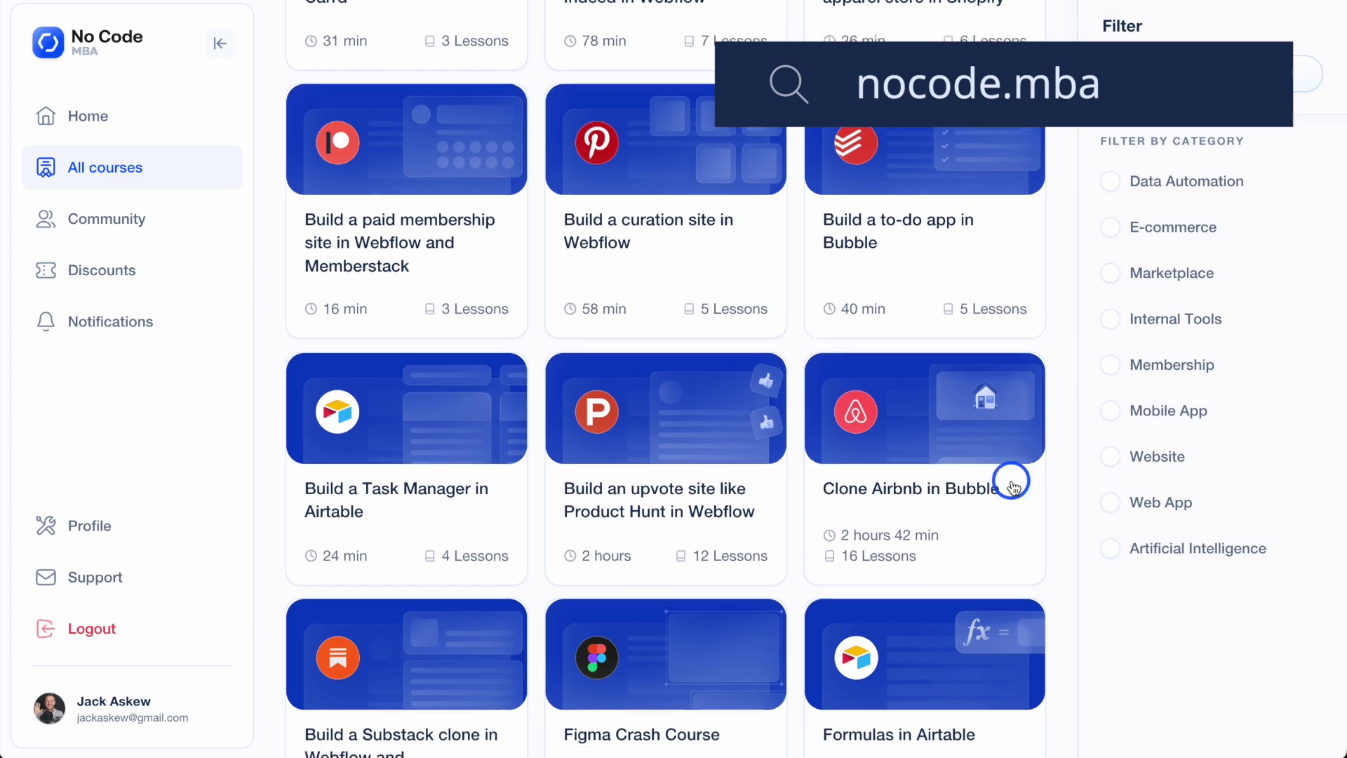
pyautogui.scroll(-11, 1011, 484)
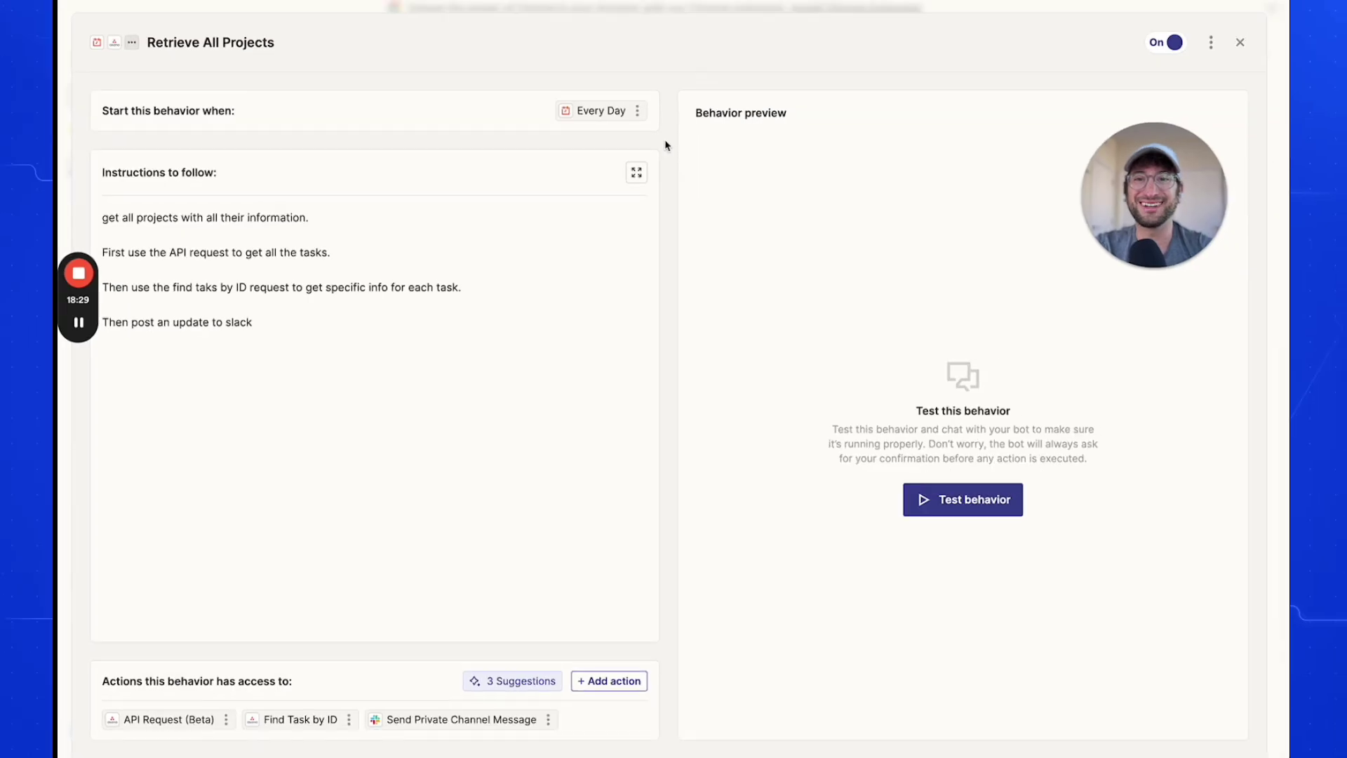